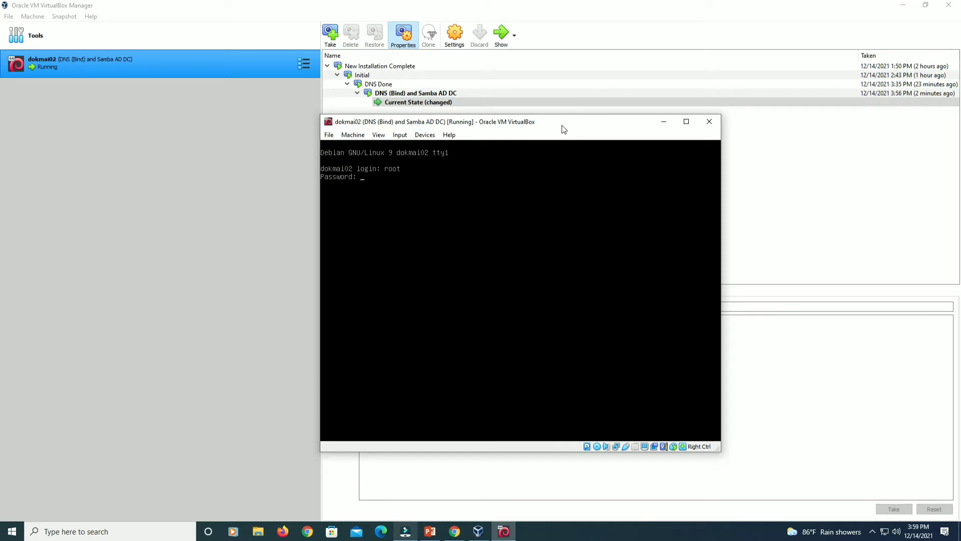
Minimize all VirtualBox windows to reveal the Windows desktop.
{"action": "left_click", "coordinate": [960, 532]}
Open the saved dokmai02 PuTTY session and enlarge the terminal font to size 22.
{"action": "double_click", "coordinate": [18, 219]}
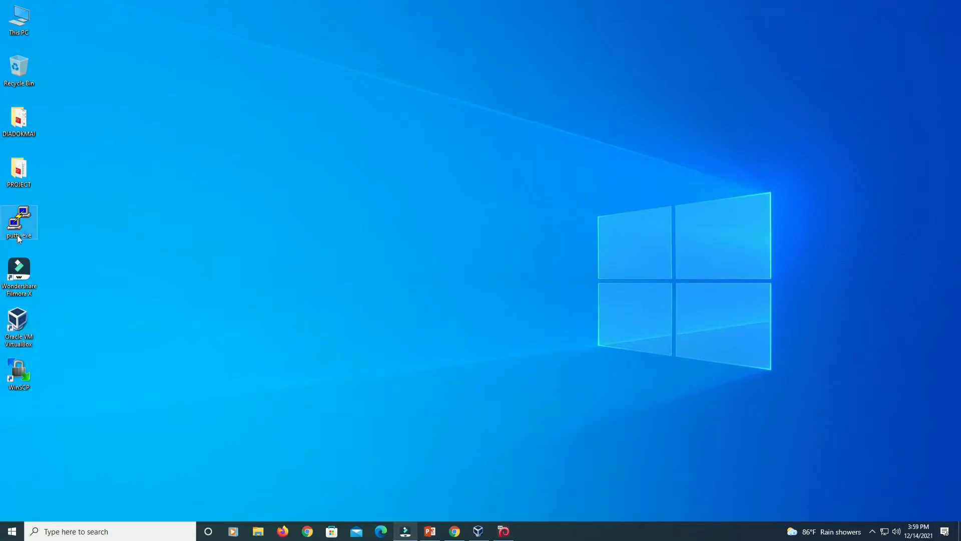
{"action": "double_click", "coordinate": [466, 286]}
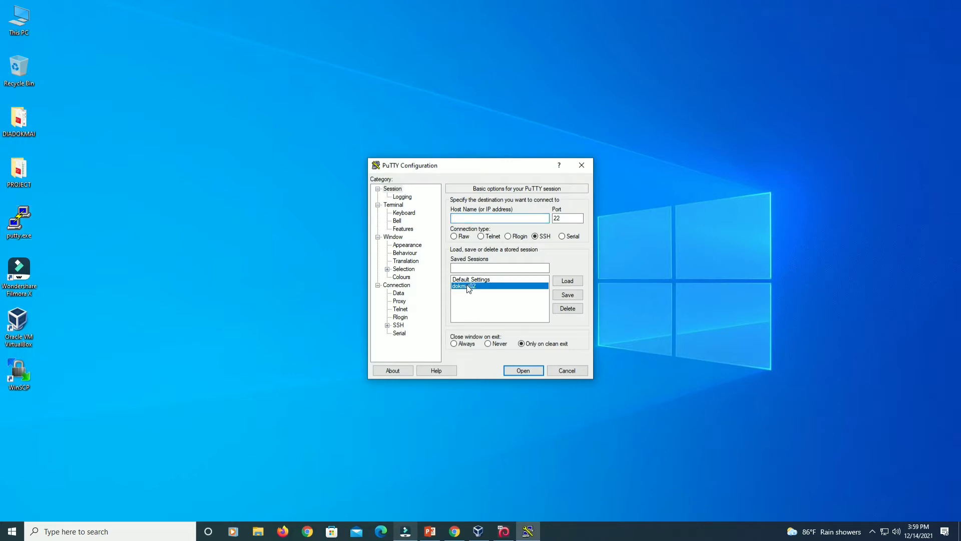
{"action": "right_click", "coordinate": [245, 127]}
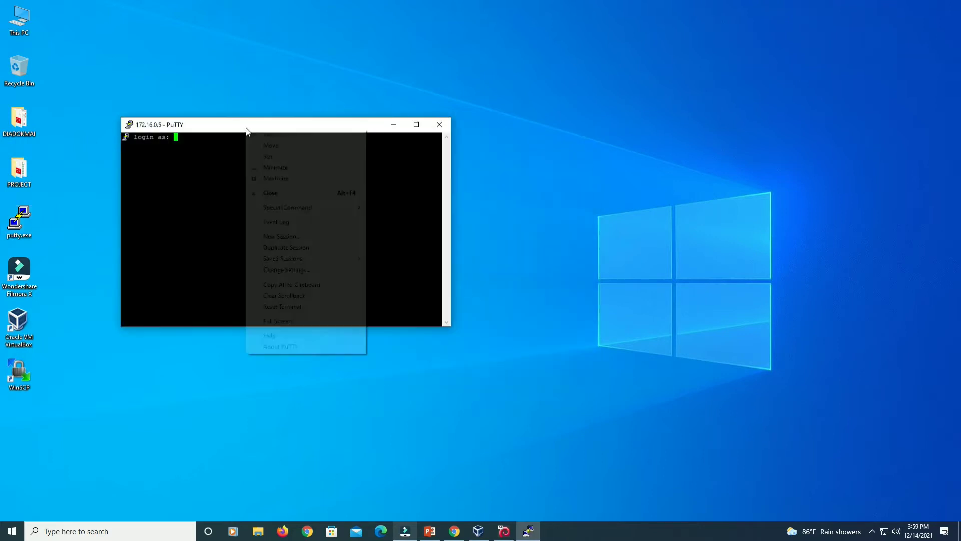
{"action": "left_click", "coordinate": [291, 269]}
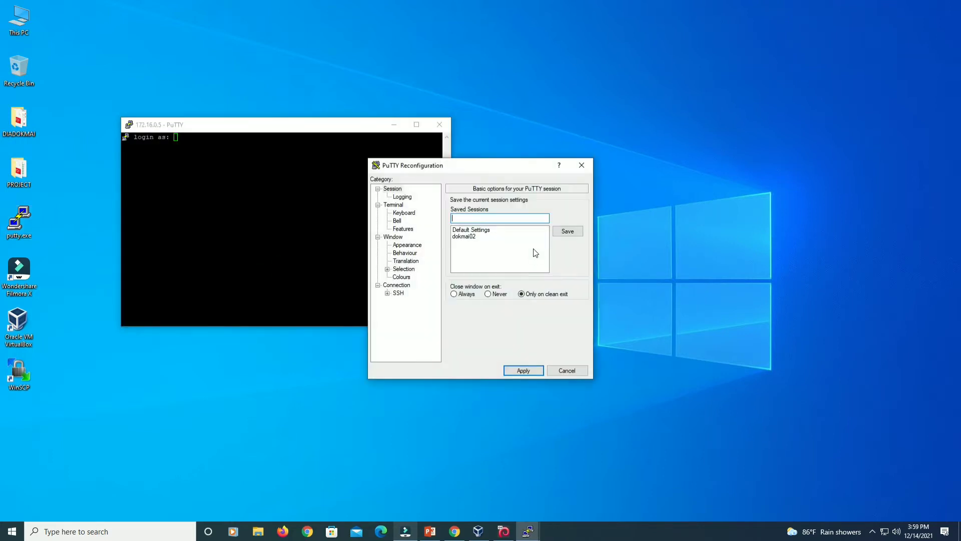
{"action": "left_click", "coordinate": [408, 243]}
{"action": "left_click", "coordinate": [566, 259]}
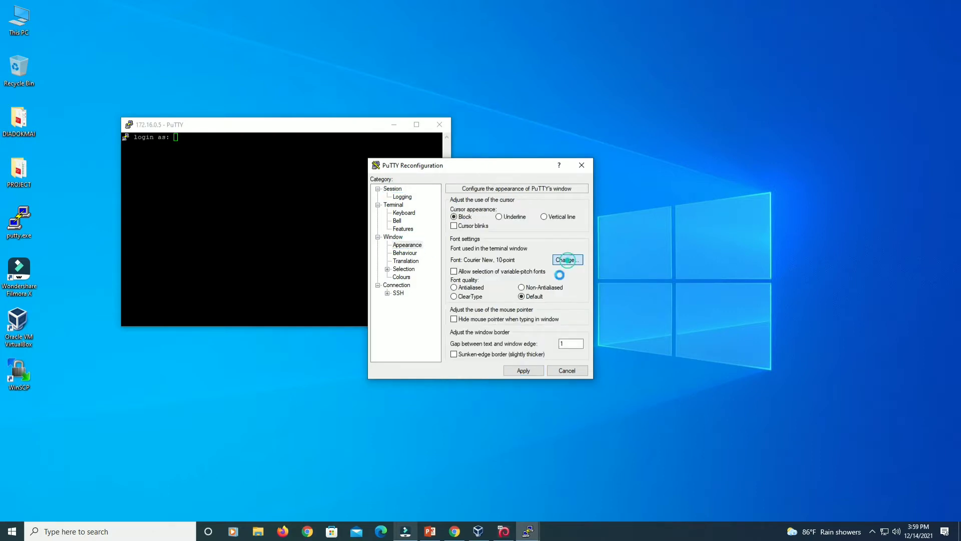
{"action": "left_click", "coordinate": [584, 315]}
{"action": "left_click", "coordinate": [562, 315]}
{"action": "left_click", "coordinate": [542, 452]}
{"action": "left_click", "coordinate": [524, 369]}
Log in as the regular user, switch to root with su -, and clear the screen.
{"action": "left_click_drag", "start_coordinate": [353, 129], "coordinate": [354, 71]}
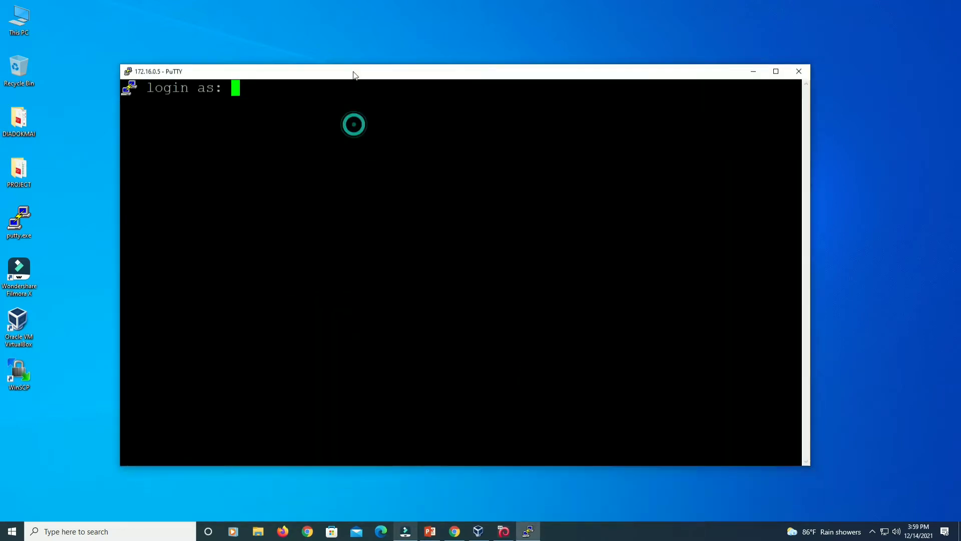
{"action": "left_click", "coordinate": [362, 114]}
{"action": "type", "text": "d"}
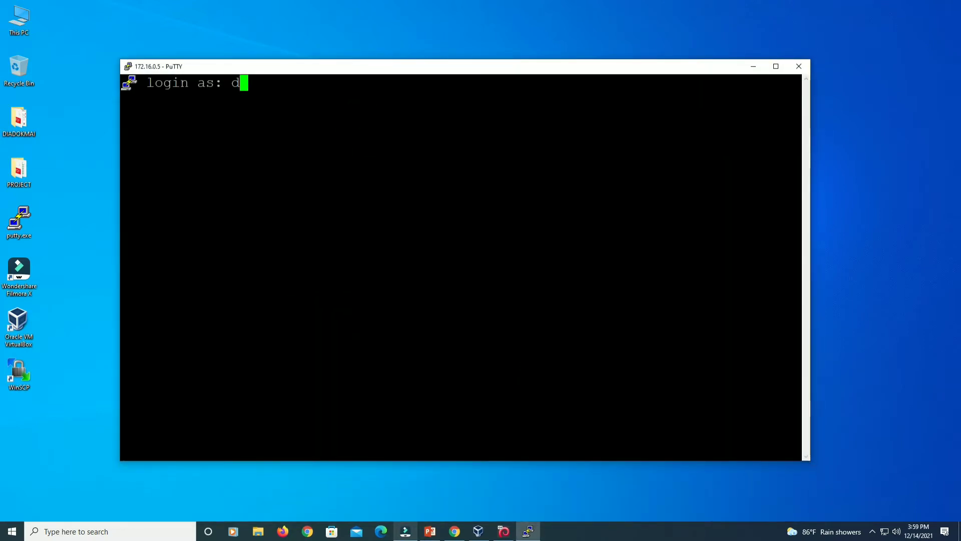
{"action": "type", "text": "okmai02user"}
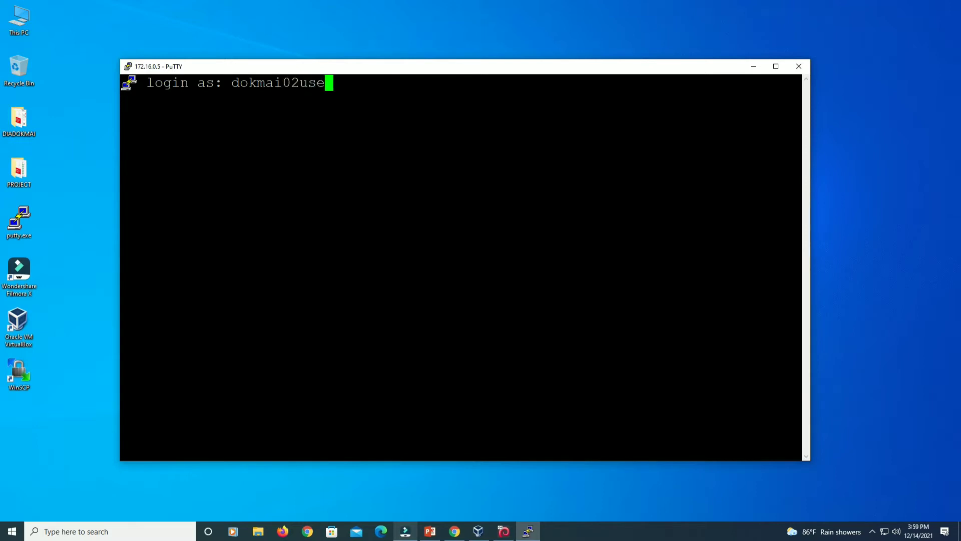
{"action": "key", "text": "Return"}
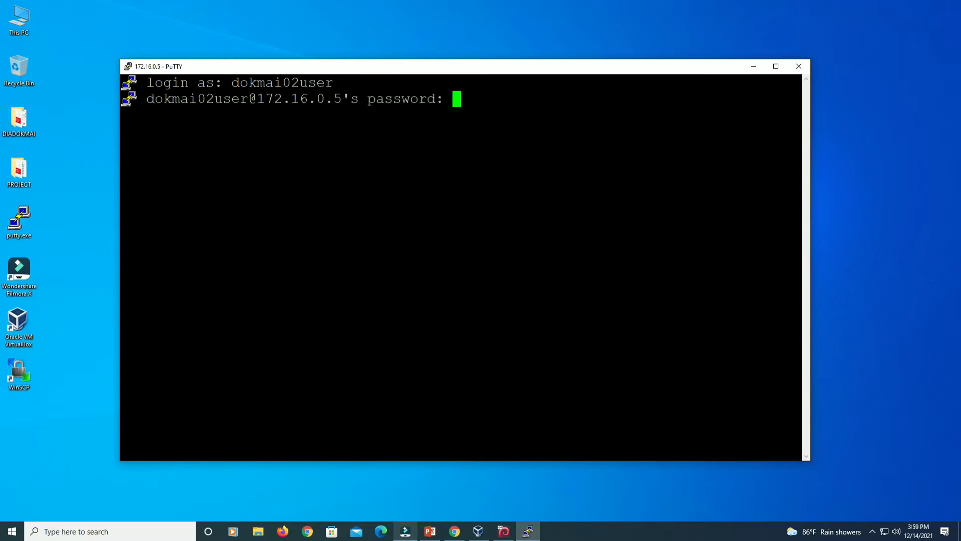
{"action": "key", "text": "Return"}
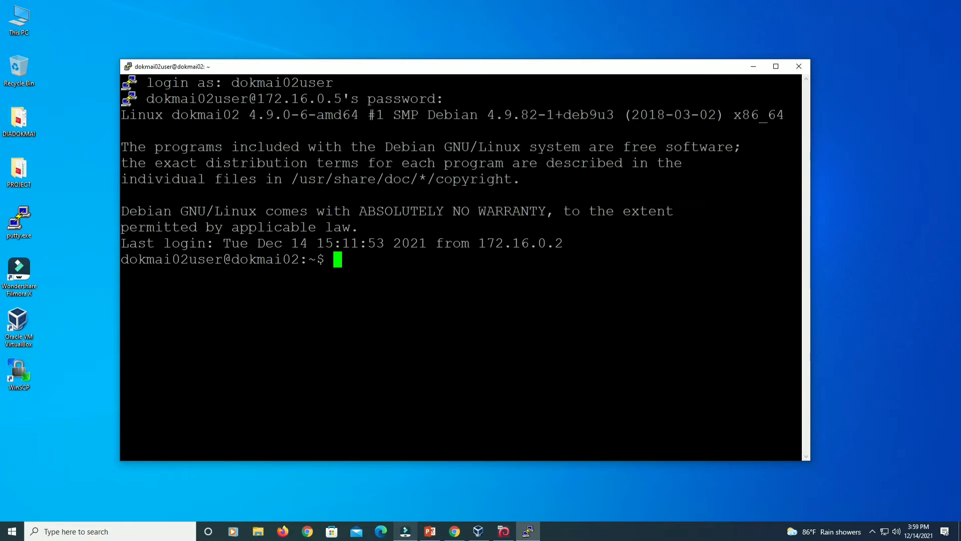
{"action": "type", "text": "su -"}
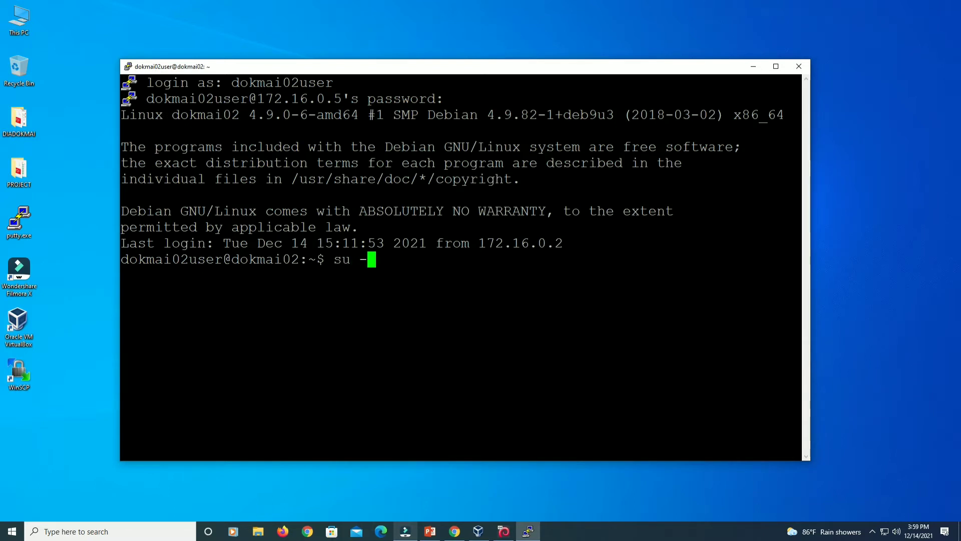
{"action": "key", "text": "Return"}
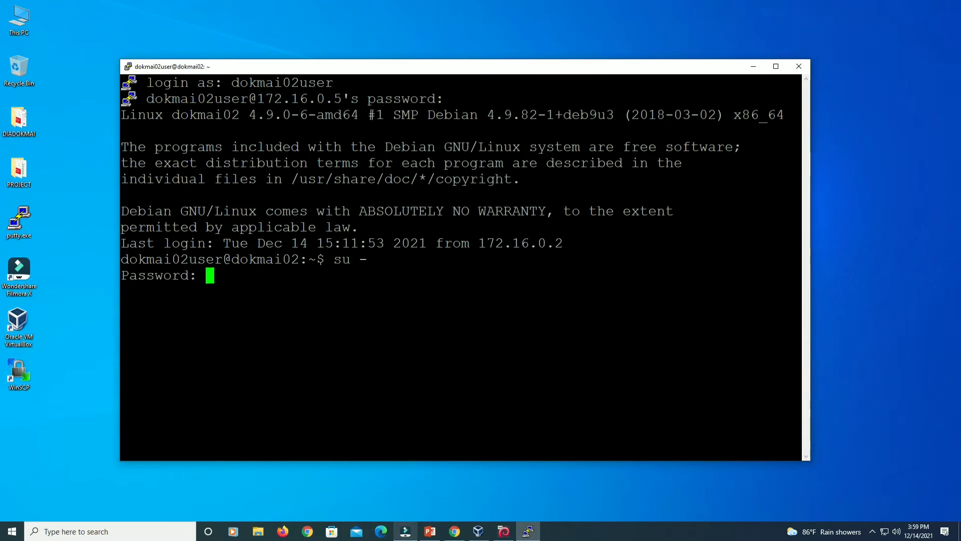
{"action": "key", "text": "Return"}
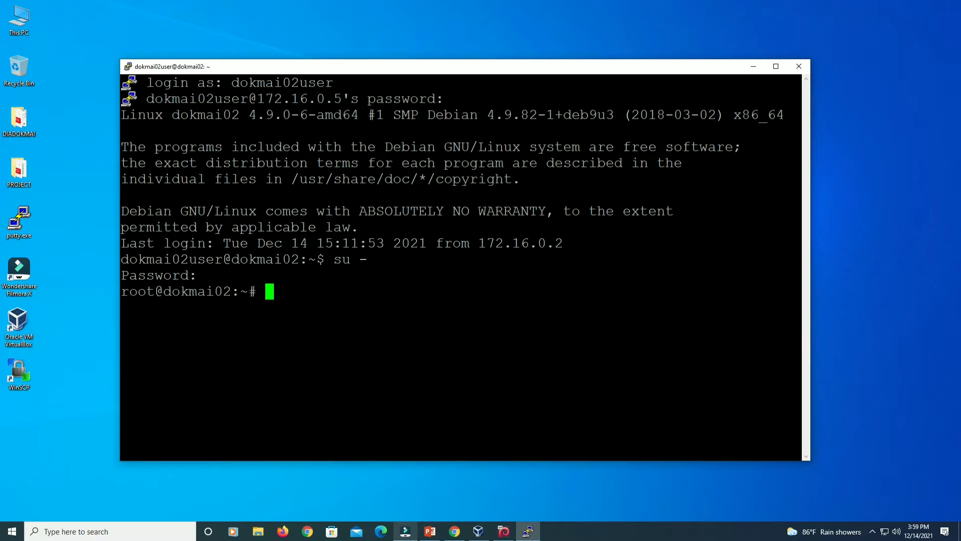
{"action": "type", "text": "clear"}
{"action": "key", "text": "Return"}
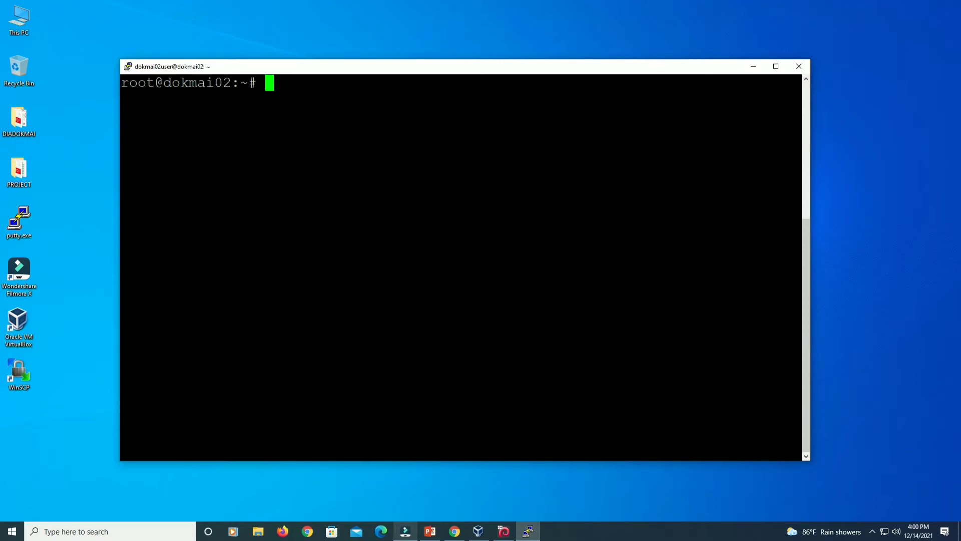
Enter 'apt-get -y install isc-dhcp-server' at the root prompt, then switch to VirtualBox Manager.
{"action": "type", "text": "apt-get"}
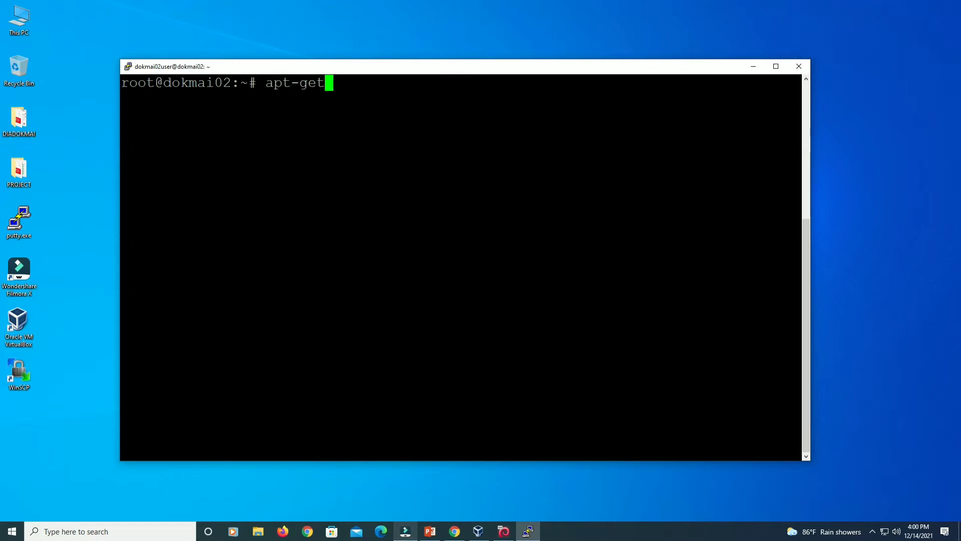
{"action": "type", "text": " -y install "}
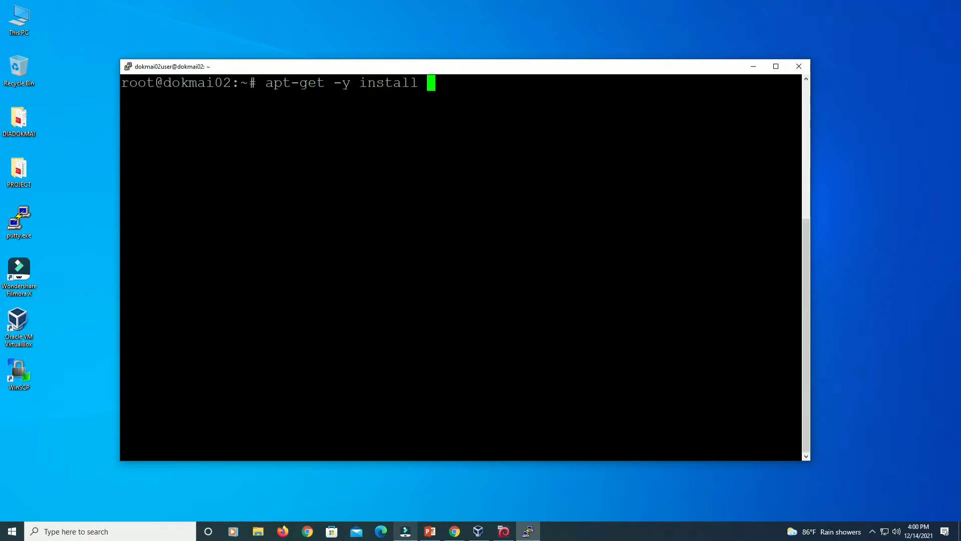
{"action": "type", "text": "isc"}
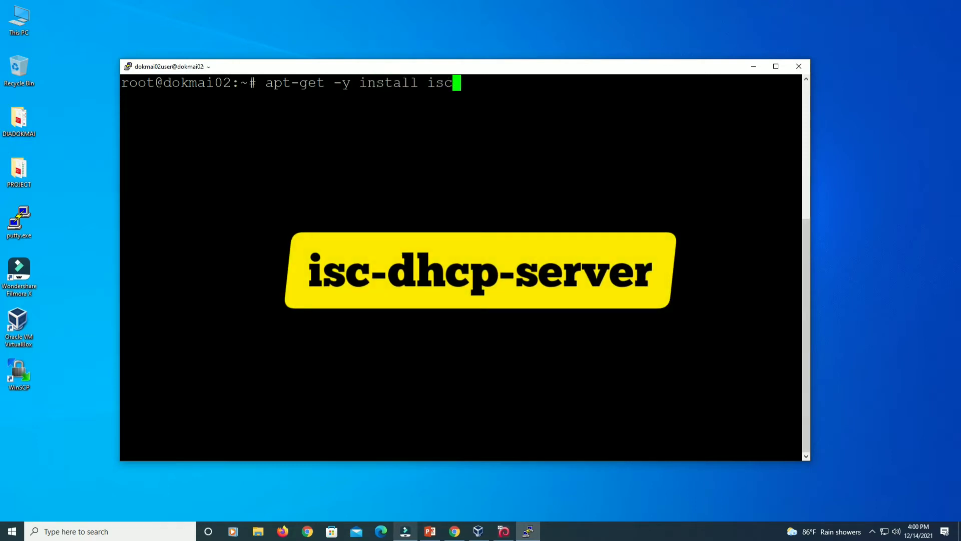
{"action": "type", "text": "-dhcp-"}
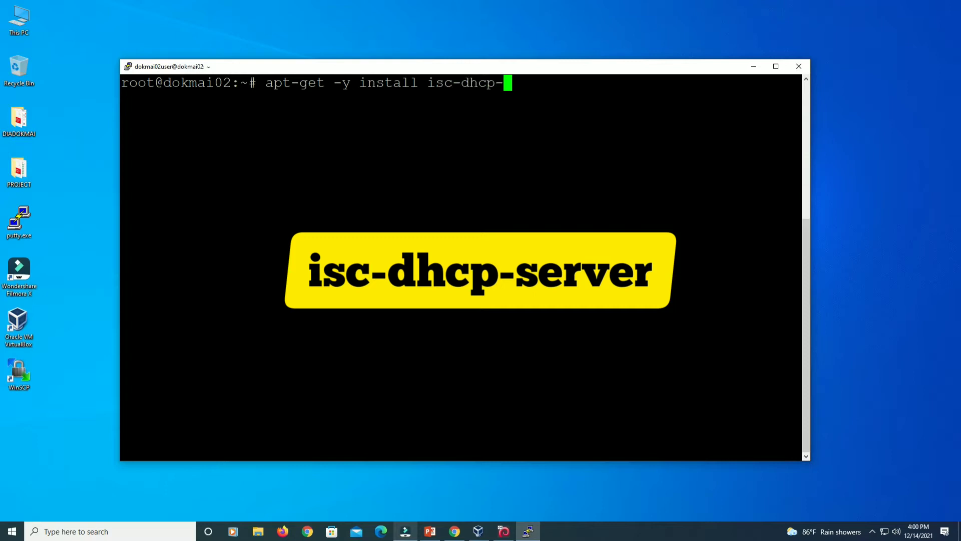
{"action": "type", "text": "server"}
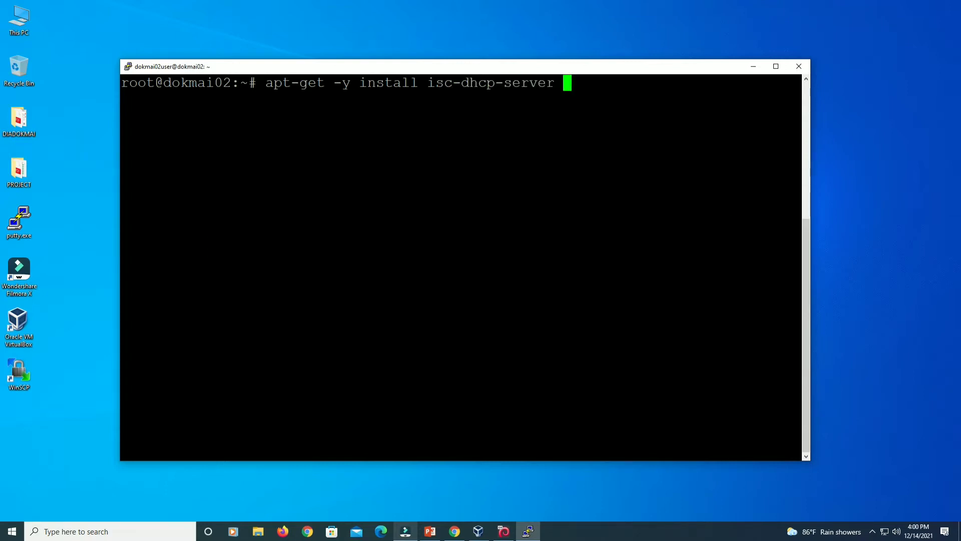
{"action": "left_click", "coordinate": [478, 531]}
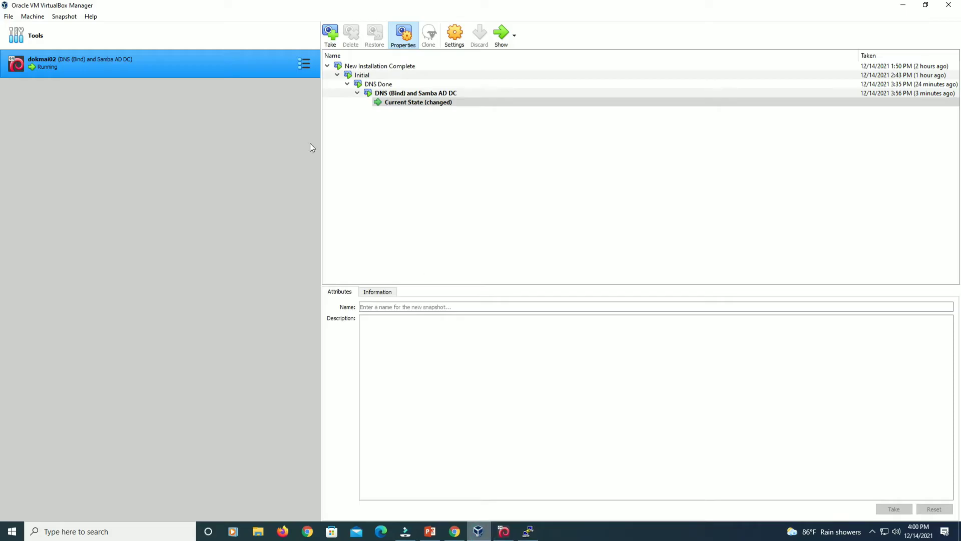
Check dokmai02's Details view for the attached Debian DVD-2 disc, then return to PuTTY.
{"action": "left_click", "coordinate": [304, 63]}
{"action": "left_click", "coordinate": [341, 60]}
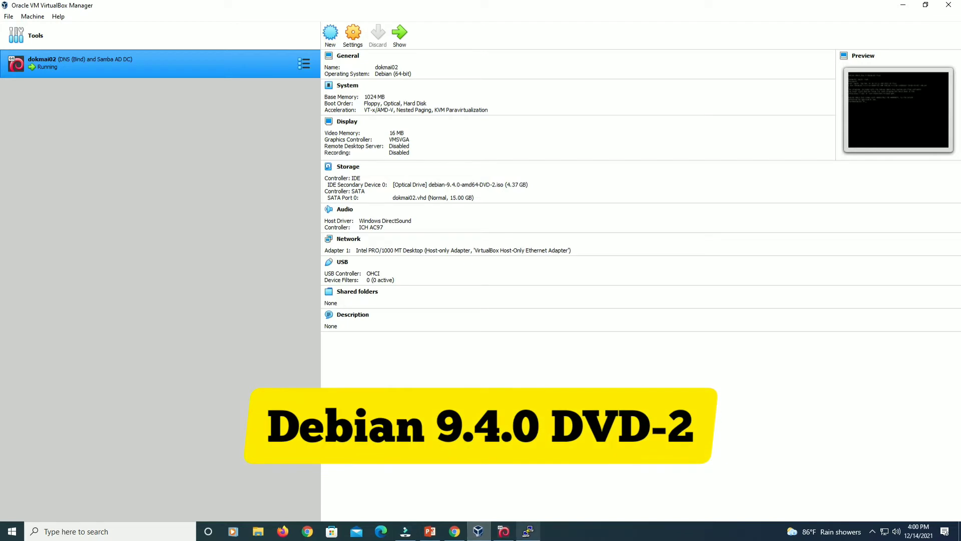
{"action": "left_click", "coordinate": [528, 530]}
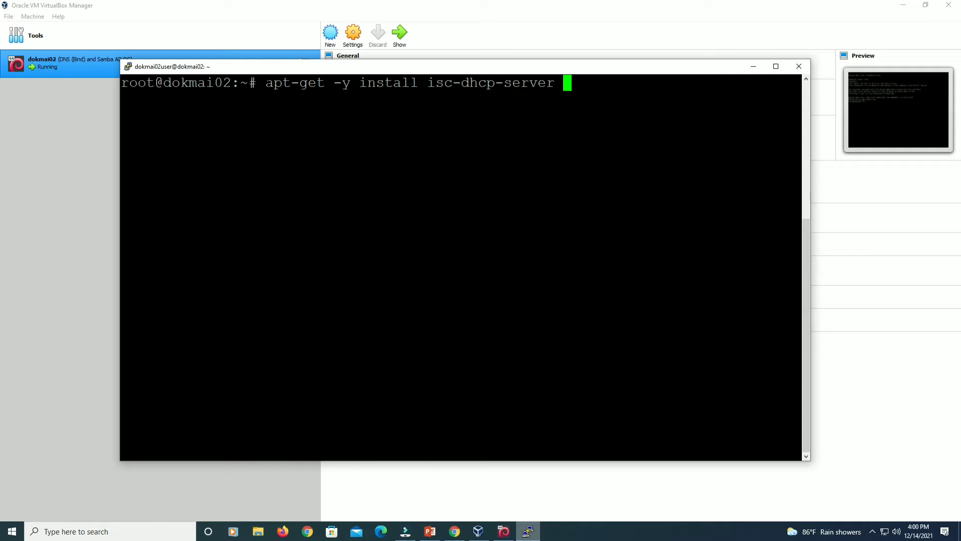
{"action": "left_click_drag", "start_coordinate": [265, 84], "coordinate": [333, 83]}
Run the isc-dhcp-server install, which pulls packages from the Debian Binary-2 disc.
{"action": "left_click", "coordinate": [376, 83]}
{"action": "left_click_drag", "start_coordinate": [428, 83], "coordinate": [570, 83]}
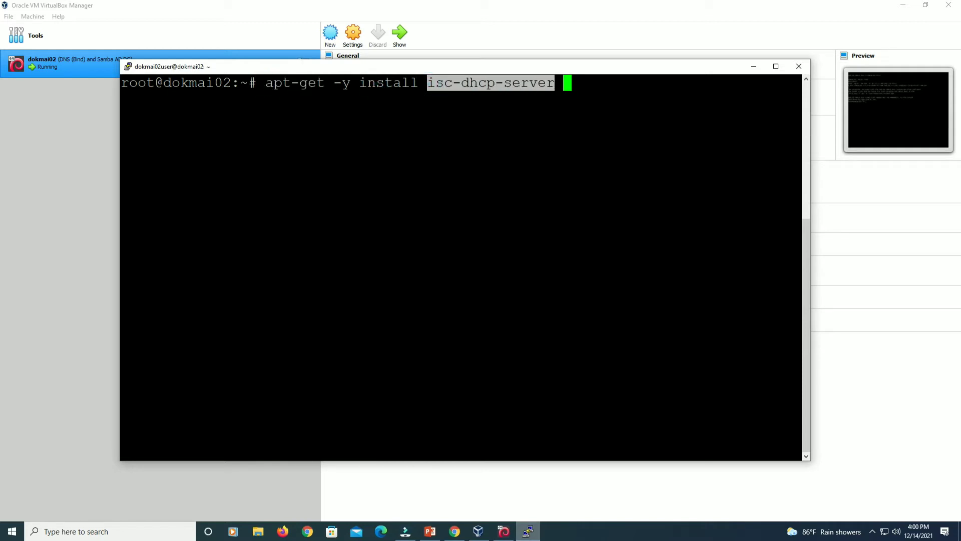
{"action": "left_click", "coordinate": [601, 86]}
{"action": "key", "text": "Return"}
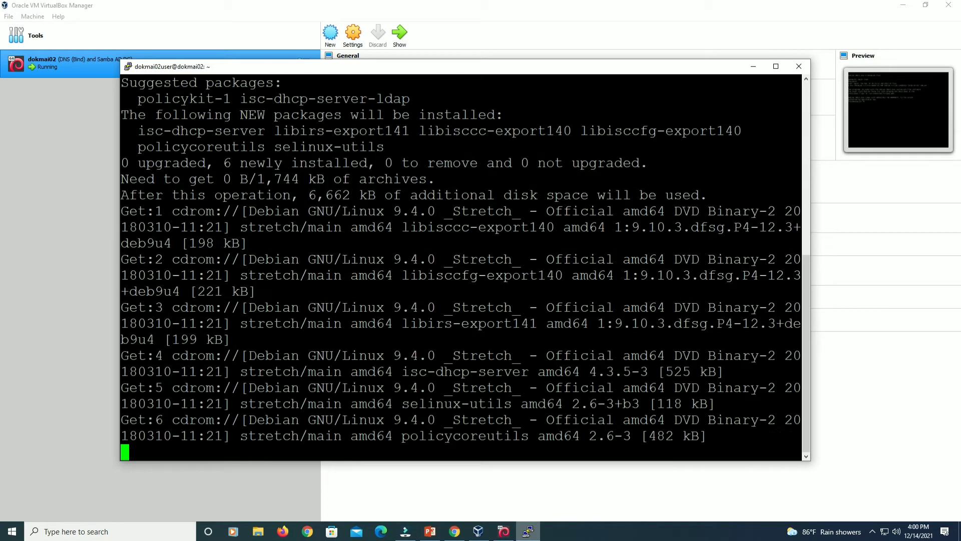
{"action": "left_click_drag", "start_coordinate": [708, 420], "coordinate": [776, 420]}
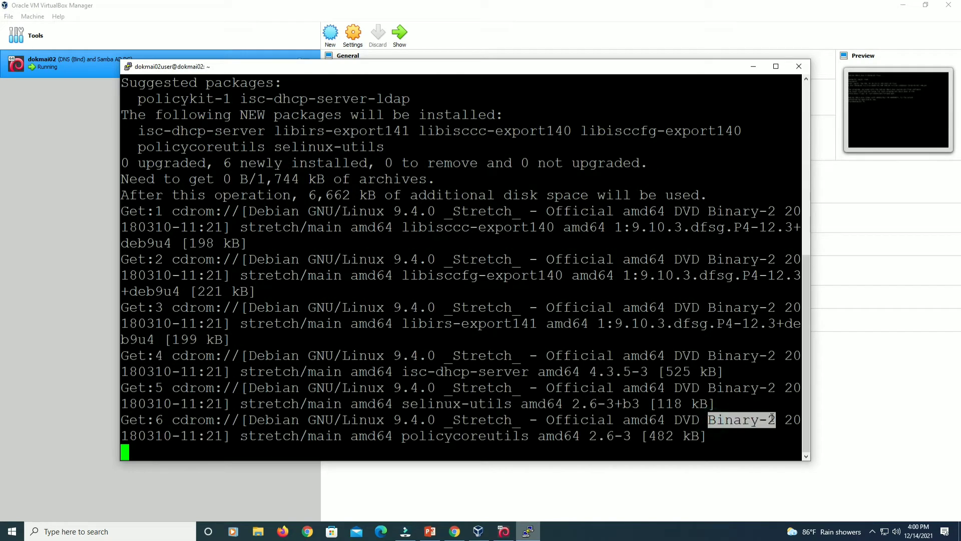
{"action": "left_click", "coordinate": [717, 419]}
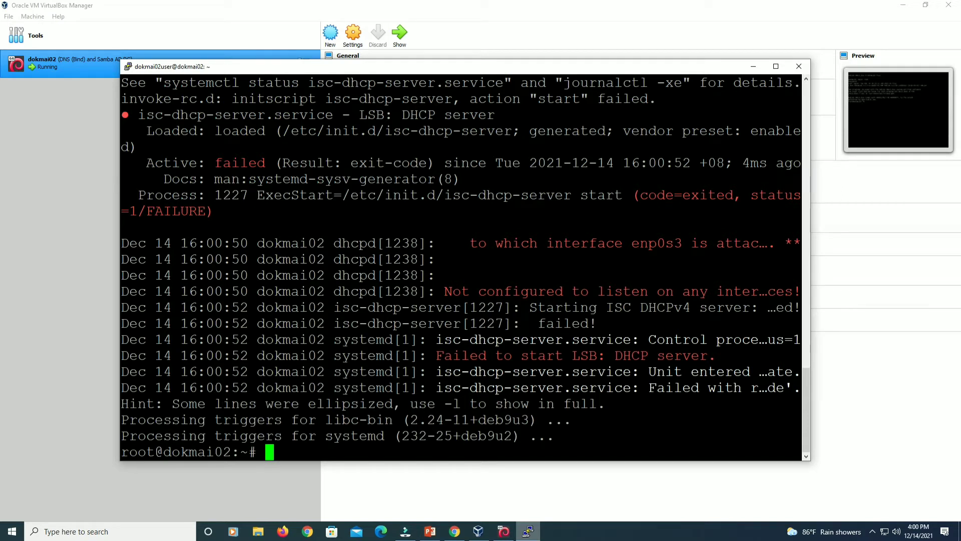
Note the DHCP server's reported start failure and clear the terminal.
{"action": "left_click_drag", "start_coordinate": [436, 356], "coordinate": [688, 359]}
{"action": "left_click", "coordinate": [683, 359]}
{"action": "type", "text": "clear"}
{"action": "key", "text": "Return"}
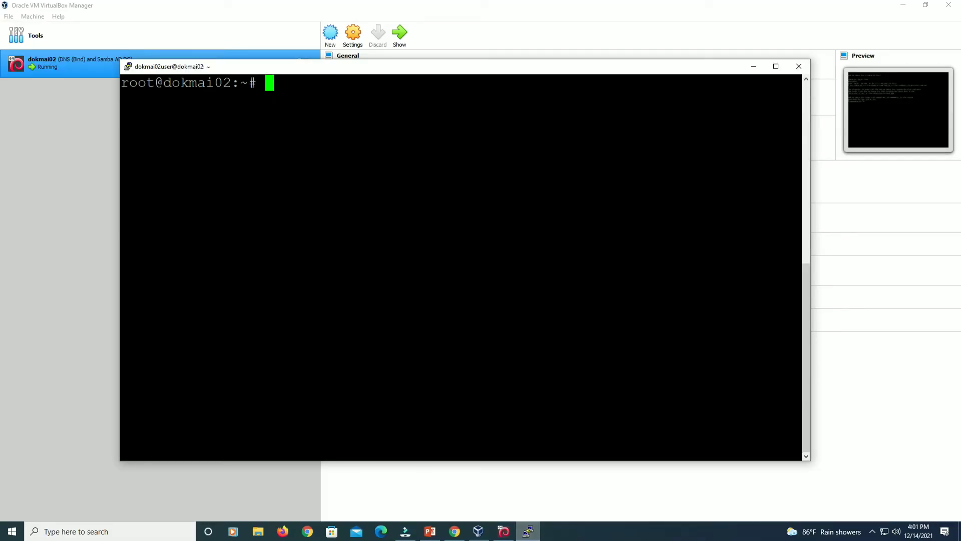
Open /etc/default/isc-dhcp-server in nano using tab completion.
{"action": "type", "text": "nano /e"}
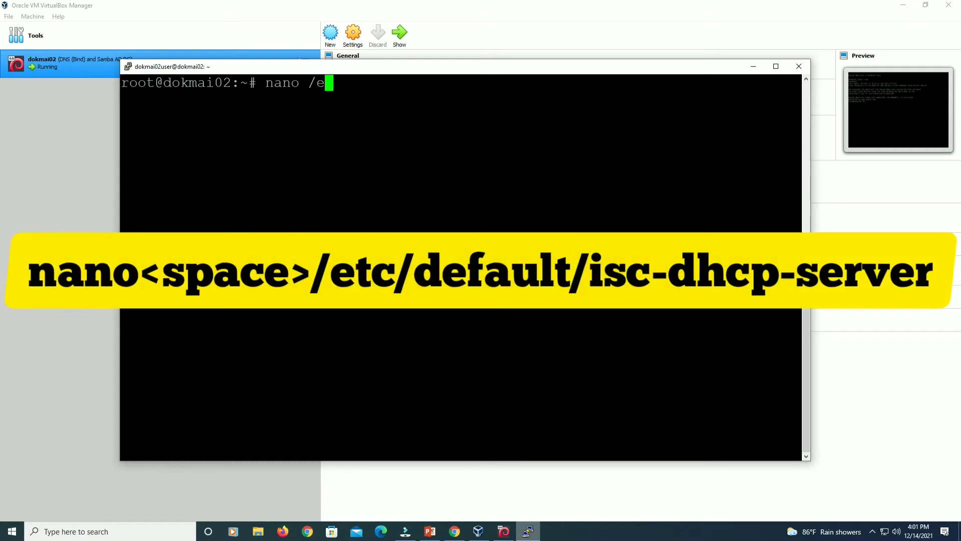
{"action": "type", "text": "tc/def"}
{"action": "key", "text": "Tab"}
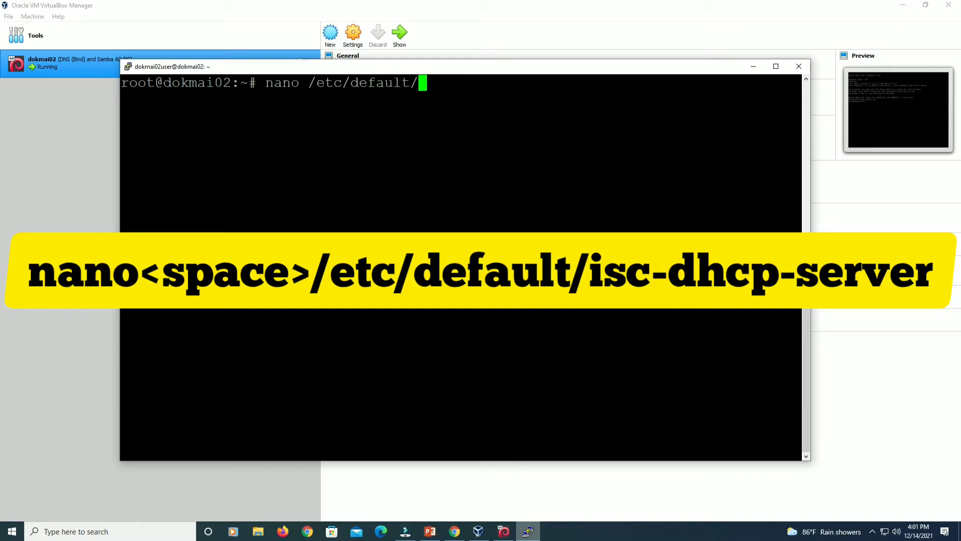
{"action": "type", "text": "is"}
{"action": "key", "text": "Tab"}
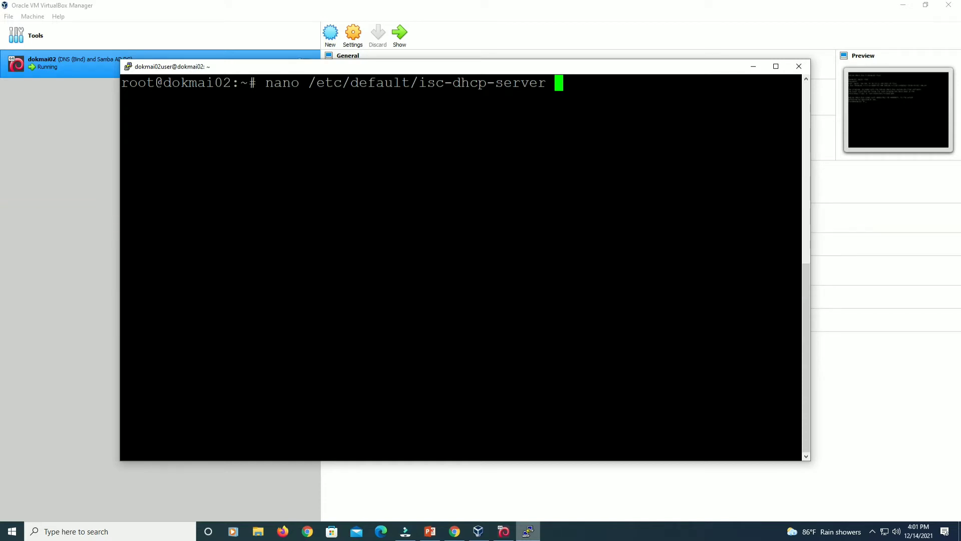
{"action": "left_click_drag", "start_coordinate": [418, 82], "coordinate": [575, 85]}
{"action": "left_click", "coordinate": [586, 88]}
{"action": "key", "text": "Return"}
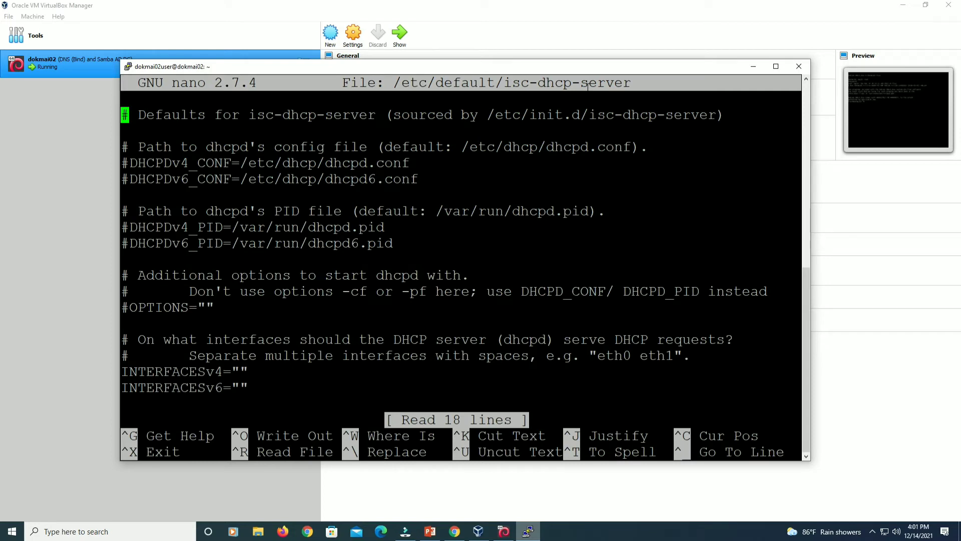
Remove the '#' before DHCPDv4_CONF=/etc/dhcp/dhcpd.conf.
{"action": "key", "text": "Down"}
{"action": "key", "text": "Down"}
{"action": "key", "text": "Down"}
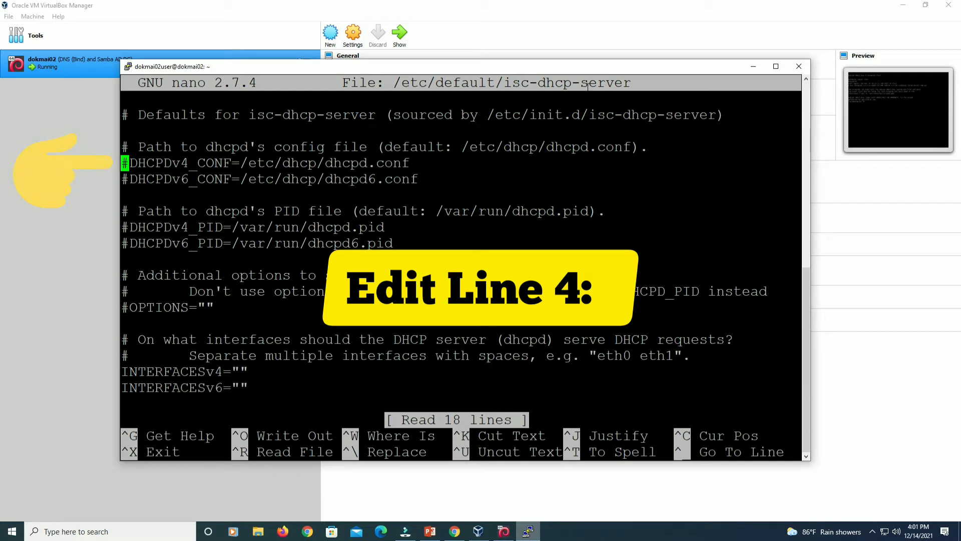
{"action": "key", "text": "Right"}
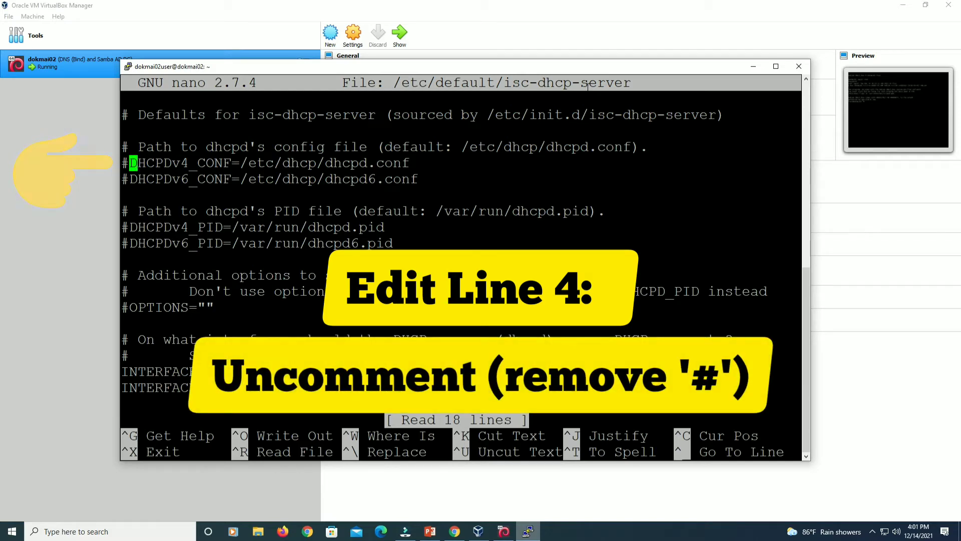
{"action": "key", "text": "BackSpace"}
{"action": "key", "text": "Down"}
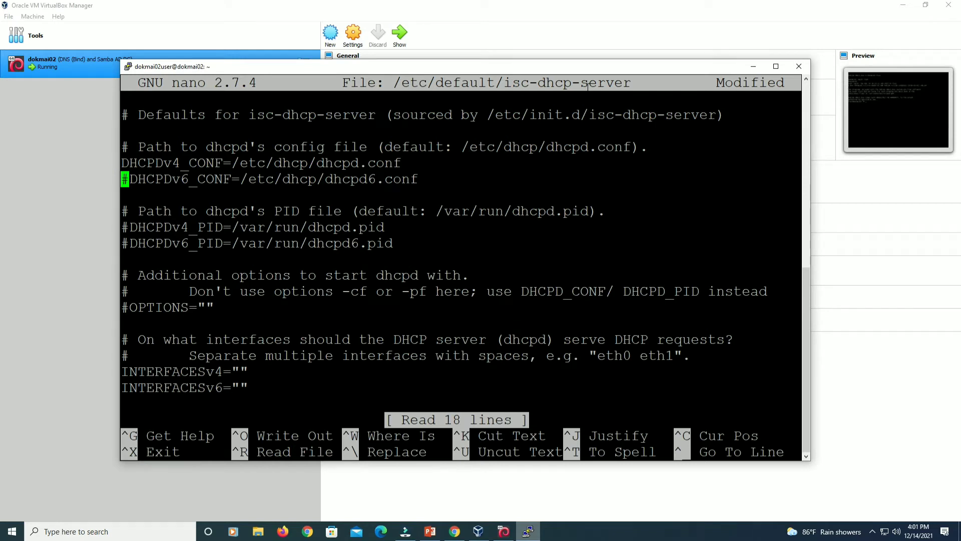
{"action": "key", "text": "Up"}
{"action": "key", "text": "Down"}
{"action": "key", "text": "Down"}
{"action": "key", "text": "Down"}
{"action": "key", "text": "Down"}
{"action": "key", "text": "Down"}
{"action": "key", "text": "Down"}
{"action": "key", "text": "Down"}
{"action": "key", "text": "Down"}
{"action": "key", "text": "Down"}
{"action": "key", "text": "Down"}
{"action": "key", "text": "Down"}
{"action": "key", "text": "Down"}
{"action": "key", "text": "Down"}
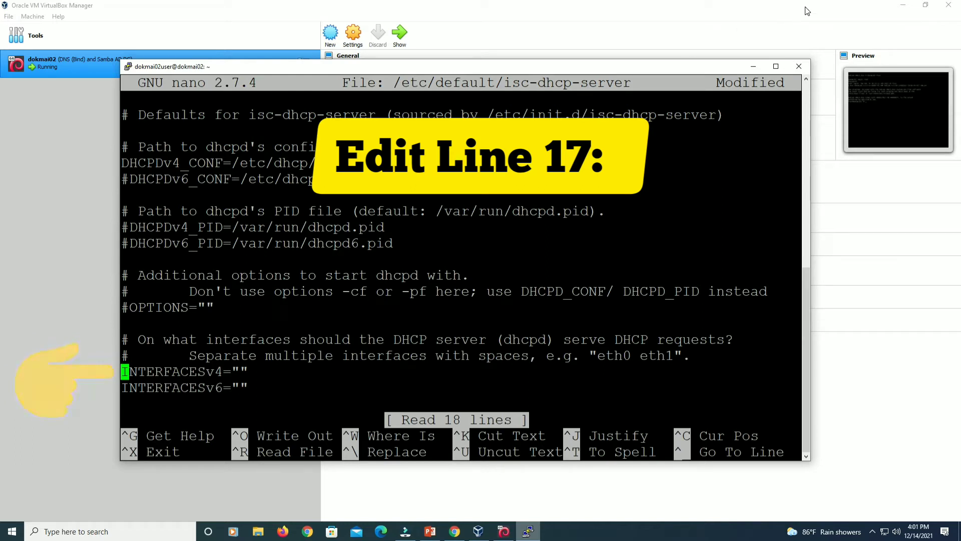
Set INTERFACESv4 to "enp0s3" and comment out the INTERFACESv6 line.
{"action": "key", "text": "Right"}
{"action": "key", "text": "Right"}
{"action": "key", "text": "Right"}
{"action": "key", "text": "Right"}
{"action": "key", "text": "Right"}
{"action": "key", "text": "Right"}
{"action": "key", "text": "Right"}
{"action": "key", "text": "Right"}
{"action": "key", "text": "Right"}
{"action": "key", "text": "Right"}
{"action": "key", "text": "Right"}
{"action": "key", "text": "Right"}
{"action": "key", "text": "Right"}
{"action": "key", "text": "Right"}
{"action": "type", "text": "enp0s3"}
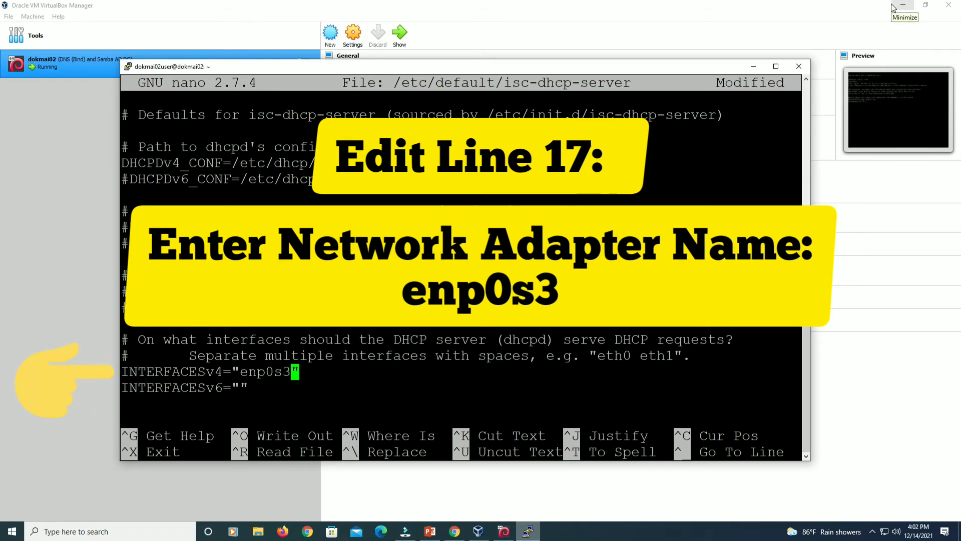
{"action": "key", "text": "Right"}
{"action": "key", "text": "Right"}
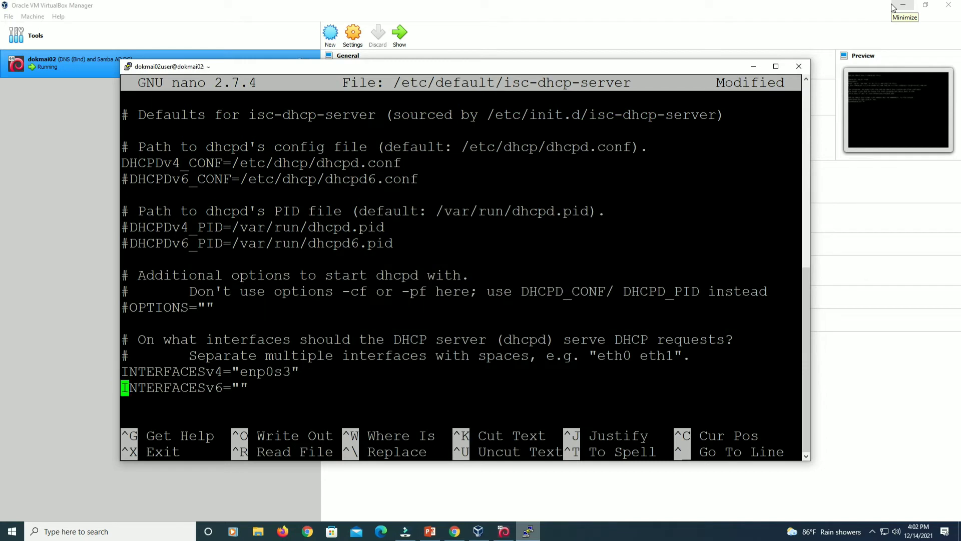
{"action": "type", "text": "#"}
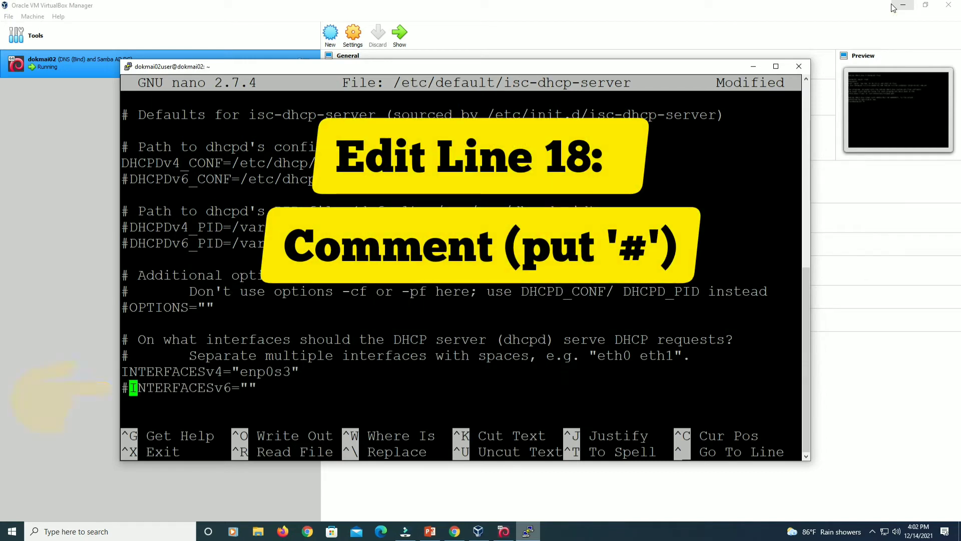
{"action": "key", "text": "Down"}
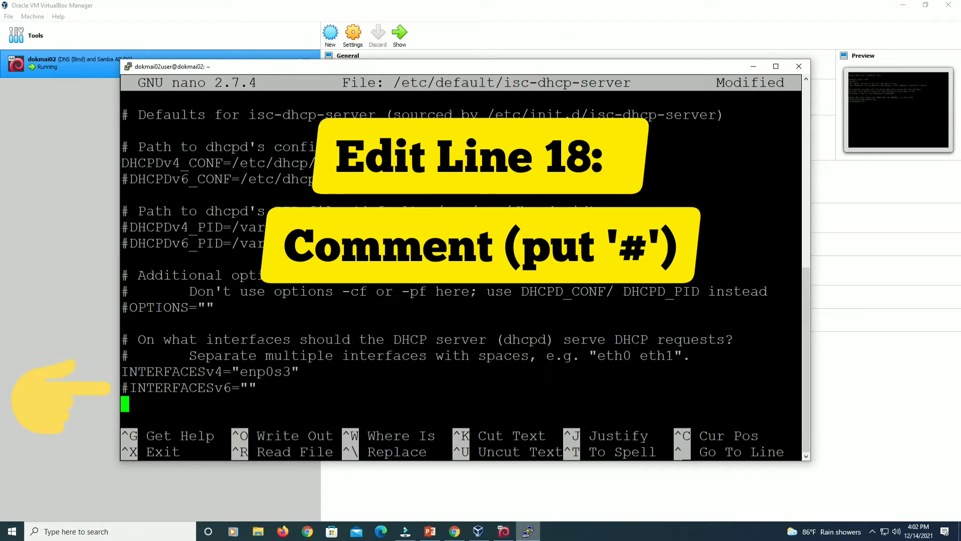
Review the three edited lines, then save the file and exit nano.
{"action": "left_click_drag", "start_coordinate": [122, 163], "coordinate": [401, 163]}
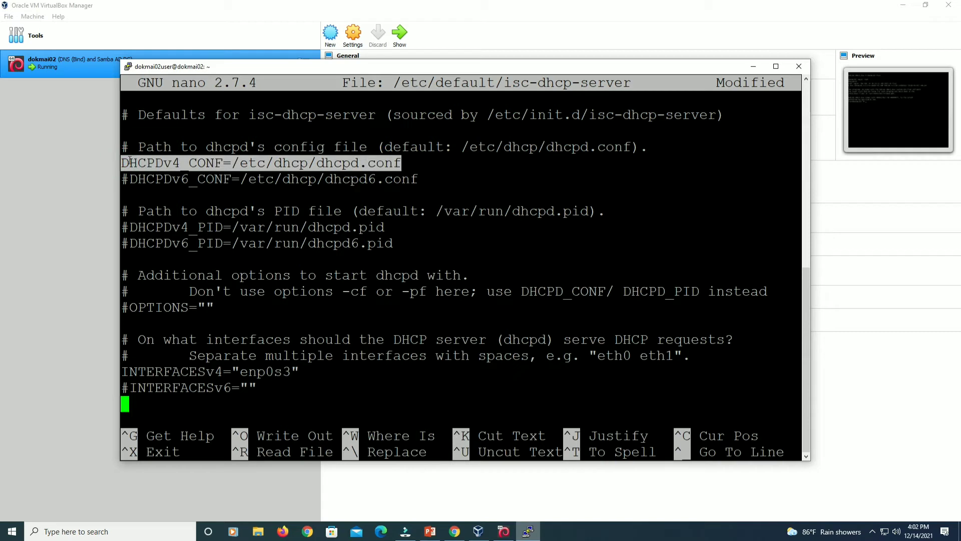
{"action": "left_click_drag", "start_coordinate": [121, 372], "coordinate": [288, 371]}
{"action": "left_click", "coordinate": [240, 373]}
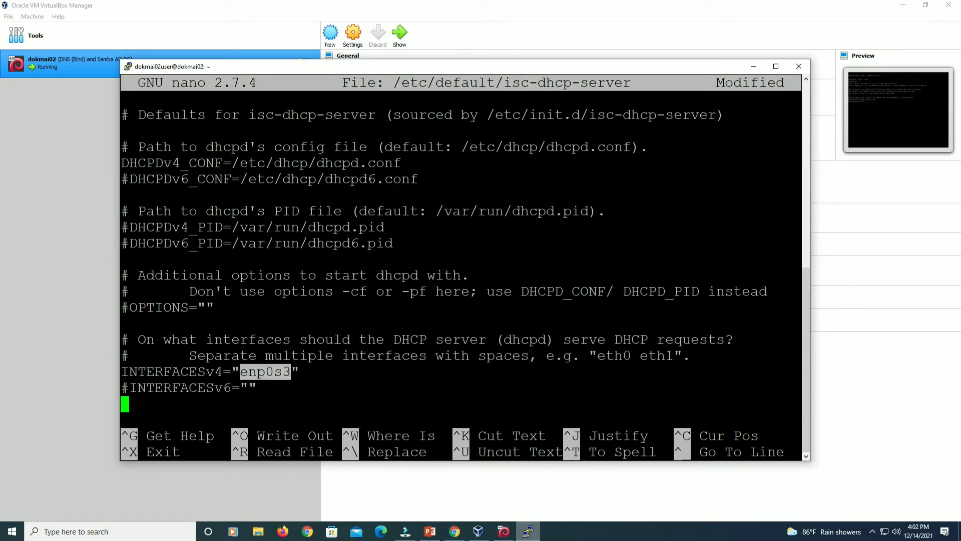
{"action": "left_click_drag", "start_coordinate": [122, 387], "coordinate": [131, 387]}
{"action": "left_click", "coordinate": [195, 402]}
{"action": "key", "text": "ctrl+x"}
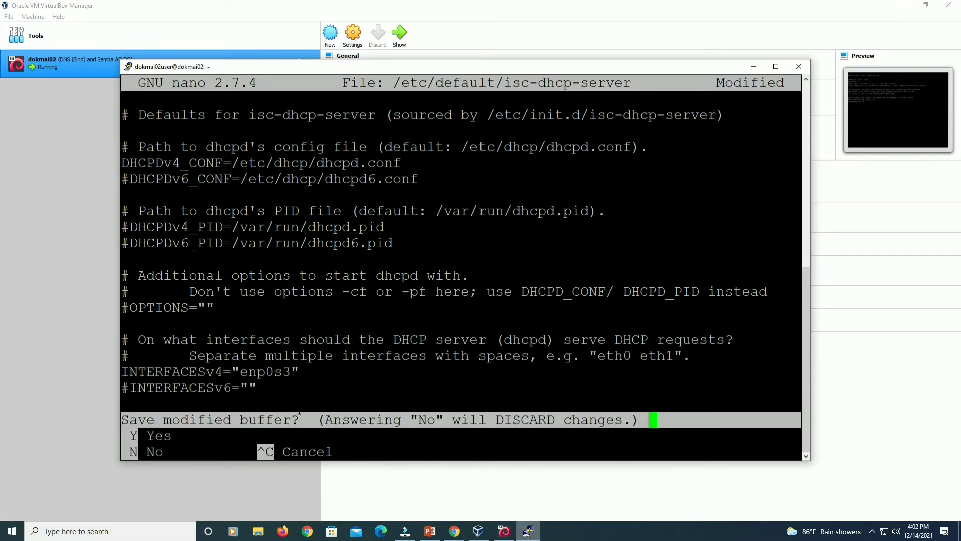
{"action": "key", "text": "y"}
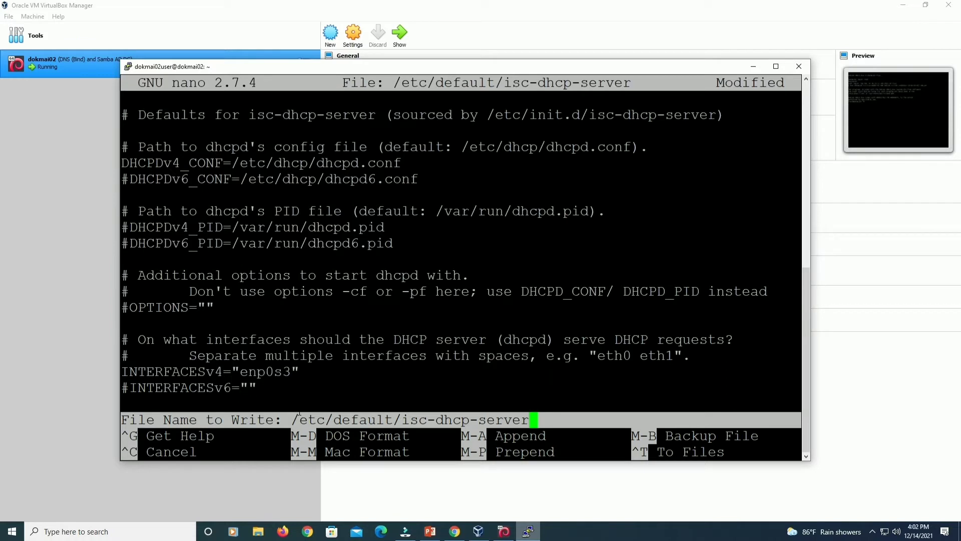
{"action": "key", "text": "Return"}
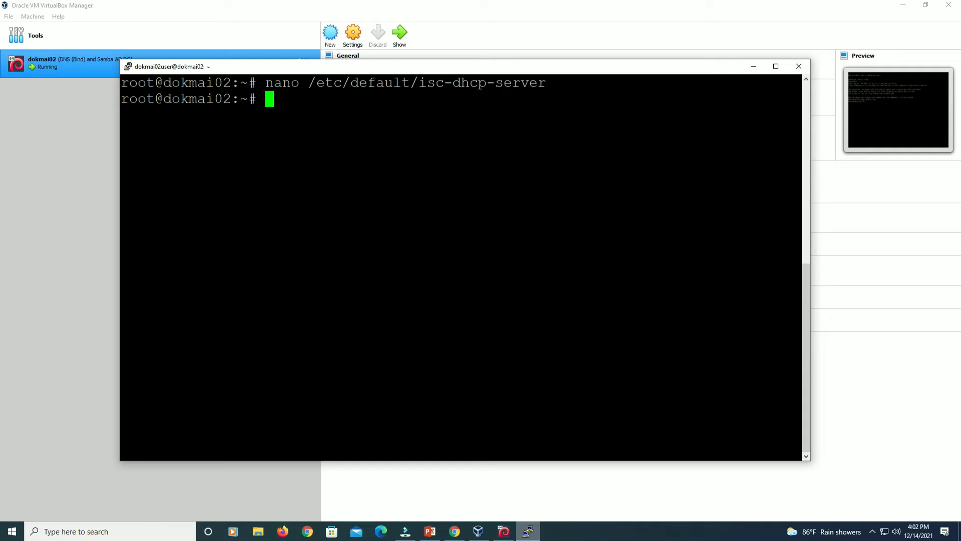
Run 'nano /etc/dhcp/dhcpd.conf' at the root prompt.
{"action": "type", "text": "ano /etc/"}
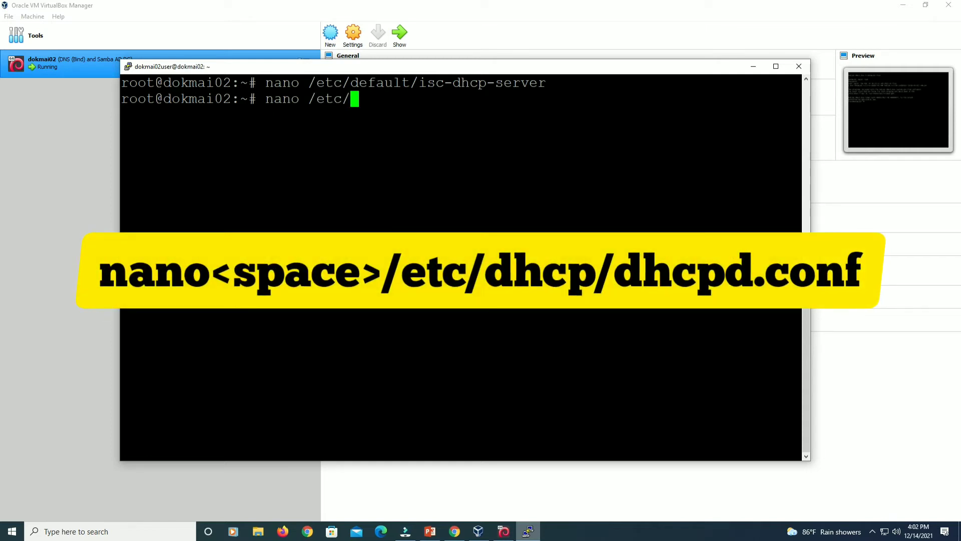
{"action": "type", "text": "dhcp/dhc"}
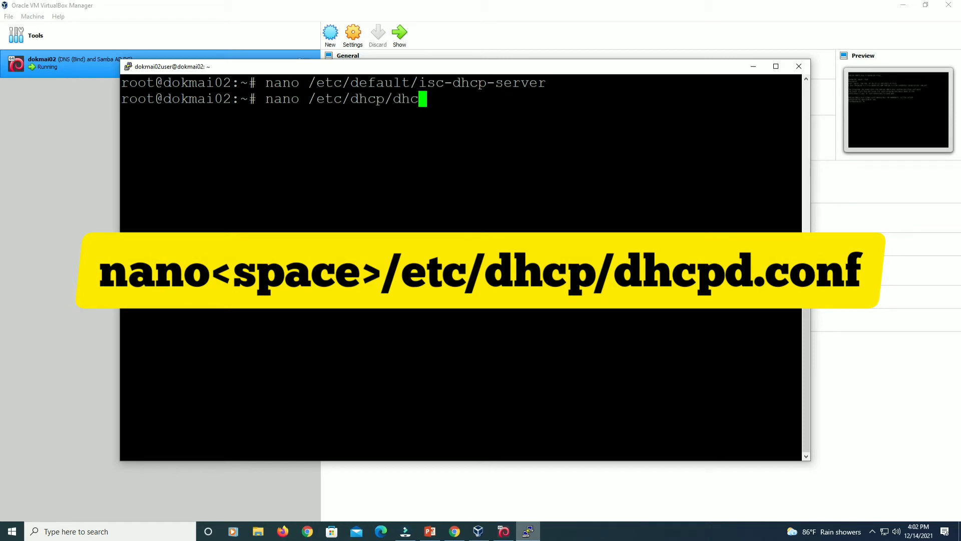
{"action": "type", "text": "pd.conf"}
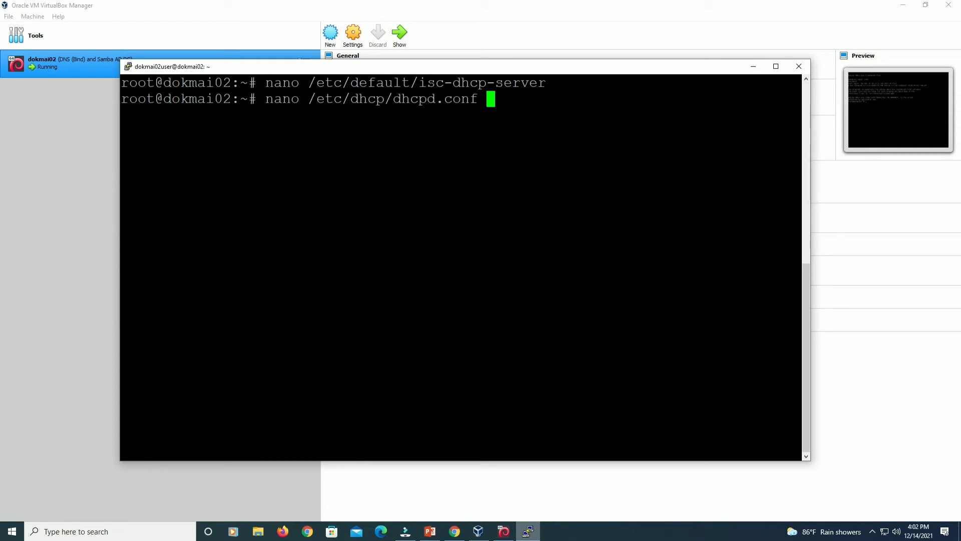
{"action": "key", "text": "Return"}
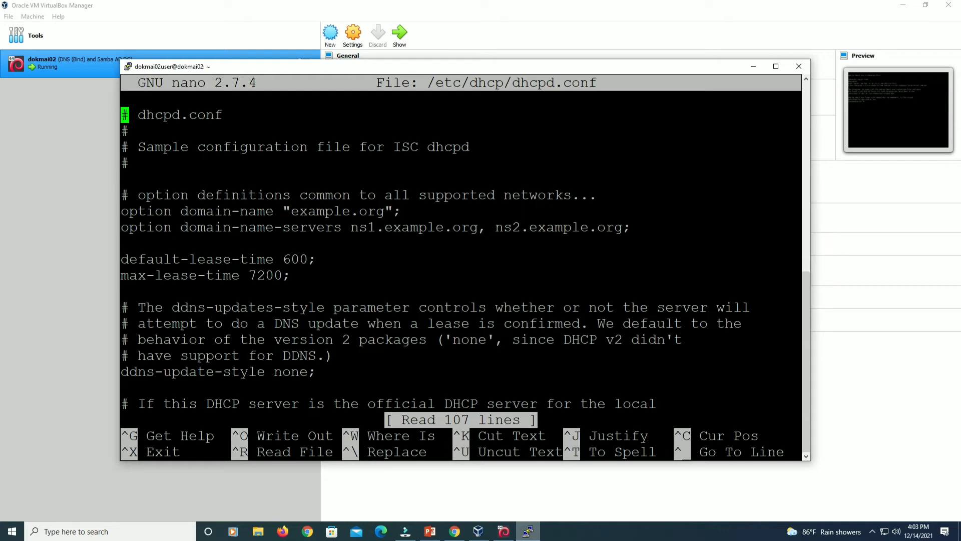
Replace example.org with diadokmai.com.my in the domain-name option.
{"action": "key", "text": "Down"}
{"action": "key", "text": "Down"}
{"action": "key", "text": "Down"}
{"action": "key", "text": "Down"}
{"action": "key", "text": "Down"}
{"action": "key", "text": "Down"}
{"action": "key", "text": "Right"}
{"action": "key", "text": "Right"}
{"action": "key", "text": "Right"}
{"action": "key", "text": "Right"}
{"action": "key", "text": "Right"}
{"action": "key", "text": "Right"}
{"action": "key", "text": "Right"}
{"action": "key", "text": "Right"}
{"action": "key", "text": "Right"}
{"action": "key", "text": "Right"}
{"action": "key", "text": "Right"}
{"action": "key", "text": "Right"}
{"action": "key", "text": "Right"}
{"action": "key", "text": "Right"}
{"action": "key", "text": "Right"}
{"action": "key", "text": "Right"}
{"action": "key", "text": "Right"}
{"action": "key", "text": "Right"}
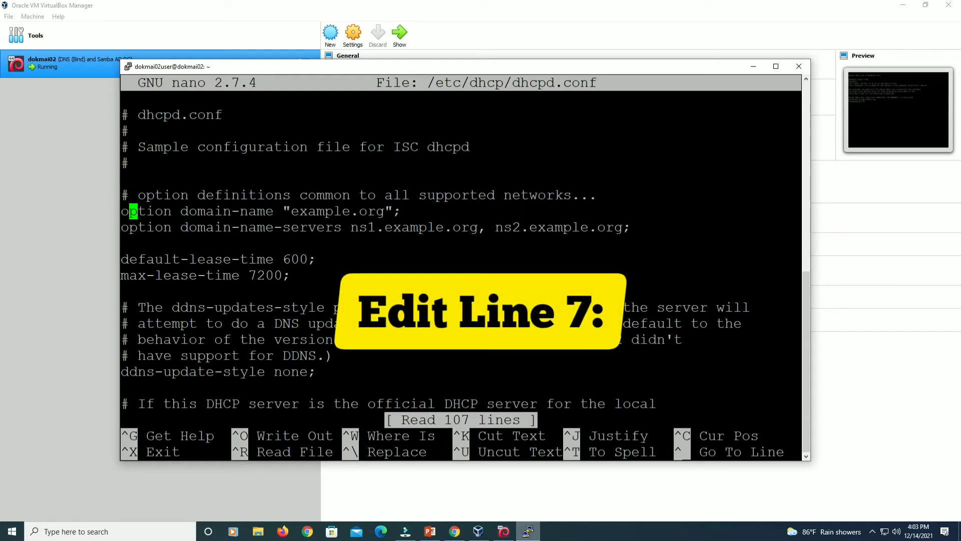
{"action": "key", "text": "Right"}
{"action": "key", "text": "Right"}
{"action": "key", "text": "Right"}
{"action": "key", "text": "Right"}
{"action": "key", "text": "Right"}
{"action": "key", "text": "Right"}
{"action": "key", "text": "Right"}
{"action": "key", "text": "Right"}
{"action": "key", "text": "Right"}
{"action": "key", "text": "Right"}
{"action": "key", "text": "Right"}
{"action": "key", "text": "Right"}
{"action": "key", "text": "Right"}
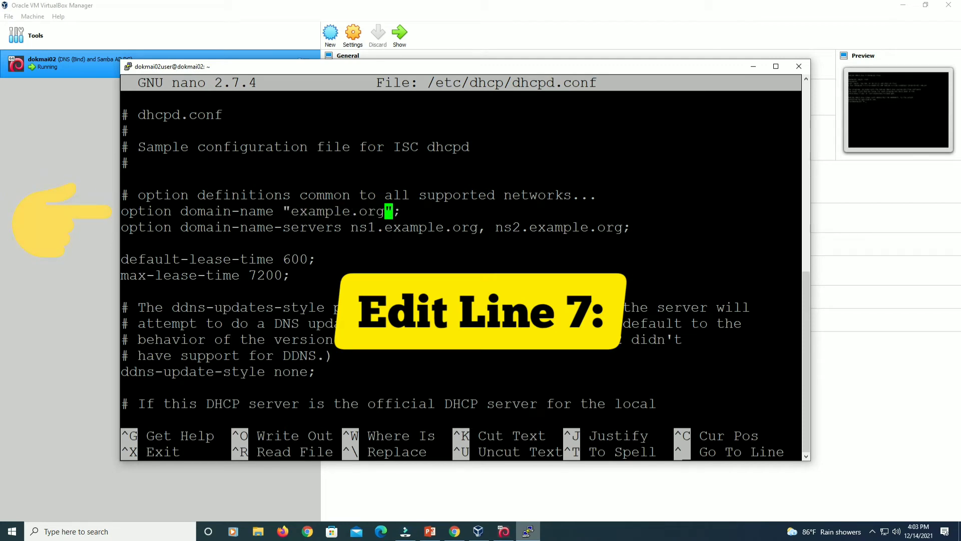
{"action": "key", "text": "BackSpace"}
{"action": "key", "text": "BackSpace"}
{"action": "key", "text": "BackSpace"}
{"action": "key", "text": "BackSpace"}
{"action": "key", "text": "BackSpace"}
{"action": "key", "text": "BackSpace"}
{"action": "key", "text": "BackSpace"}
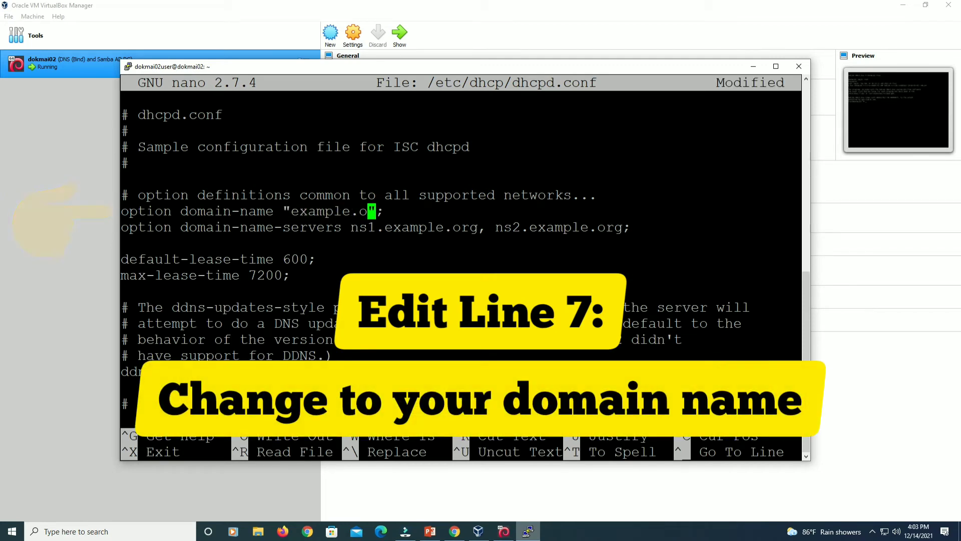
{"action": "key", "text": "BackSpace"}
{"action": "key", "text": "BackSpace"}
{"action": "key", "text": "BackSpace"}
{"action": "key", "text": "BackSpace"}
{"action": "type", "text": "diadokmai.com.my"}
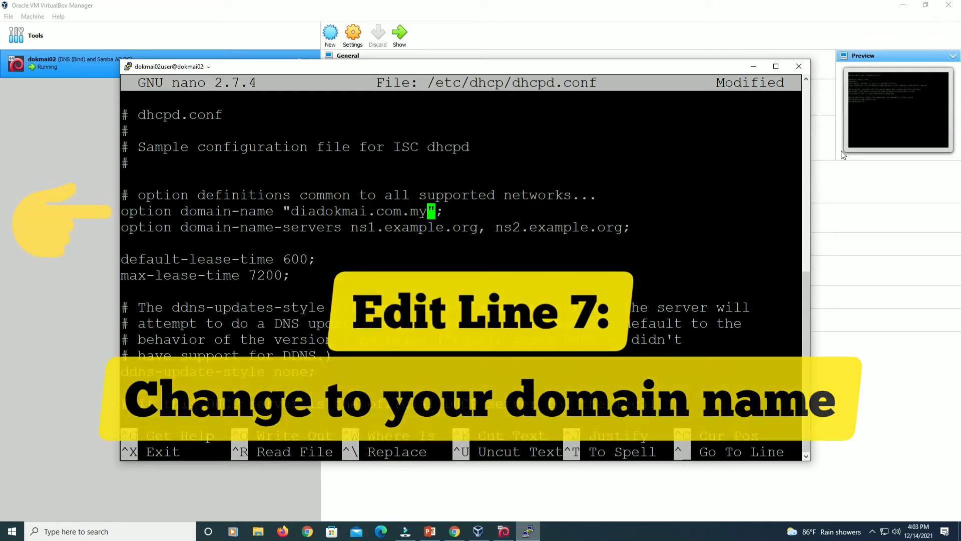
Replace the ns1/ns2 name servers with dokmai02.diadokmai.com.my.
{"action": "key", "text": "Down"}
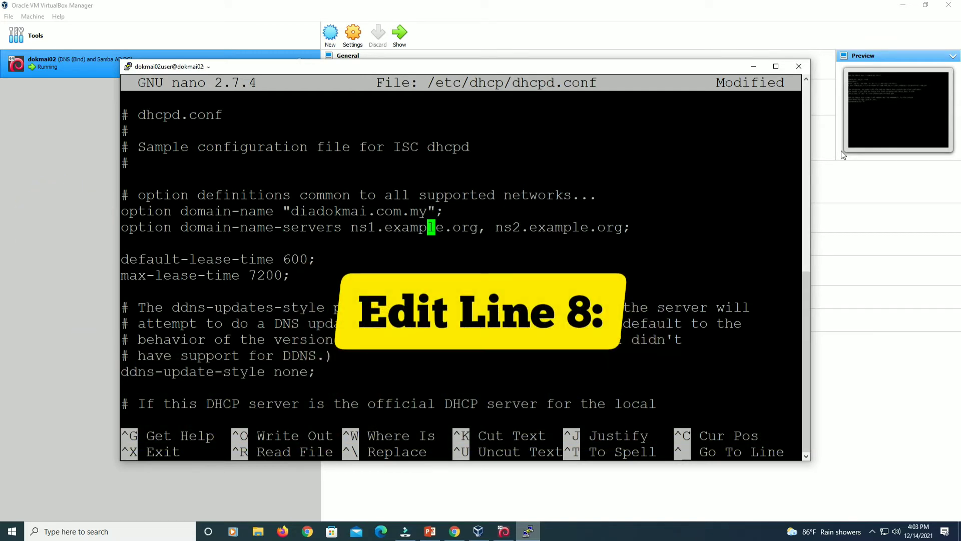
{"action": "key", "text": "Left"}
{"action": "key", "text": "Left"}
{"action": "key", "text": "Left"}
{"action": "key", "text": "Left"}
{"action": "key", "text": "Left"}
{"action": "key", "text": "Left"}
{"action": "key", "text": "Left"}
{"action": "key", "text": "Left"}
{"action": "key", "text": "Left"}
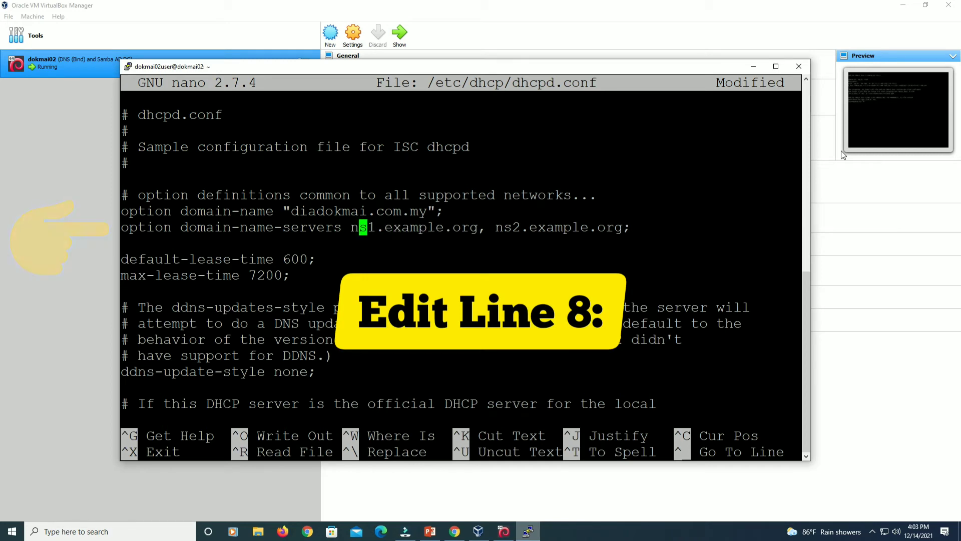
{"action": "key", "text": "Delete"}
{"action": "key", "text": "Delete"}
{"action": "key", "text": "Delete"}
{"action": "key", "text": "Delete"}
{"action": "key", "text": "Delete"}
{"action": "key", "text": "Delete"}
{"action": "key", "text": "Delete"}
{"action": "key", "text": "Delete"}
{"action": "key", "text": "Delete"}
{"action": "key", "text": "Delete"}
{"action": "key", "text": "Delete"}
{"action": "key", "text": "Delete"}
{"action": "key", "text": "Delete"}
{"action": "key", "text": "Delete"}
{"action": "key", "text": "Delete"}
{"action": "key", "text": "Delete"}
{"action": "key", "text": "Delete"}
{"action": "key", "text": "Delete"}
{"action": "key", "text": "Delete"}
{"action": "key", "text": "Delete"}
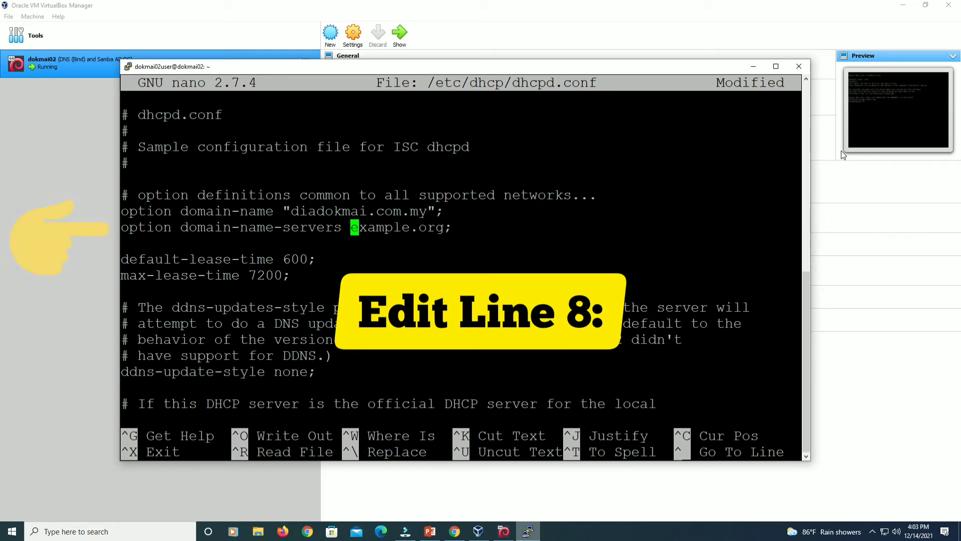
{"action": "key", "text": "Delete"}
{"action": "key", "text": "Delete"}
{"action": "key", "text": "Delete"}
{"action": "key", "text": "Delete"}
{"action": "key", "text": "Delete"}
{"action": "key", "text": "Delete"}
{"action": "key", "text": "Delete"}
{"action": "key", "text": "Delete"}
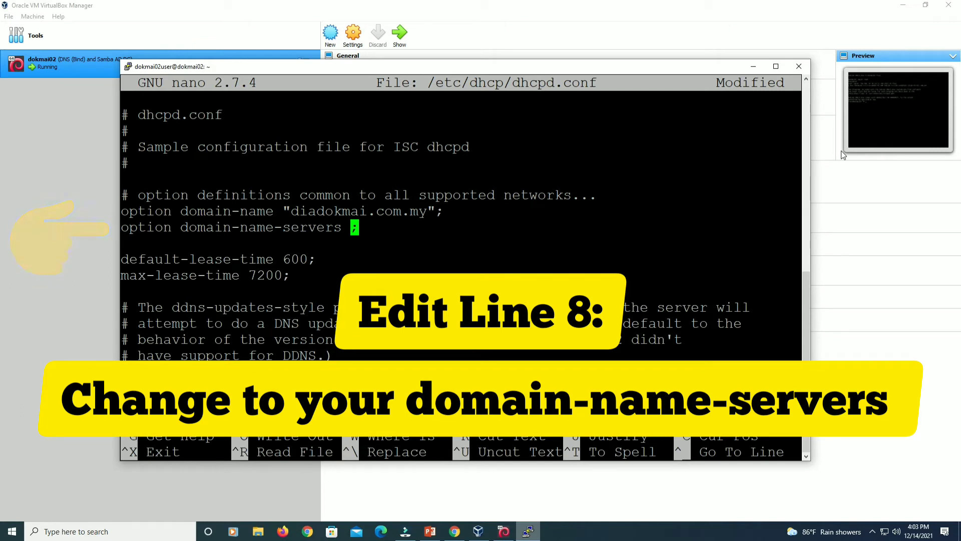
{"action": "type", "text": "dokmai0"}
{"action": "type", "text": "2.do"}
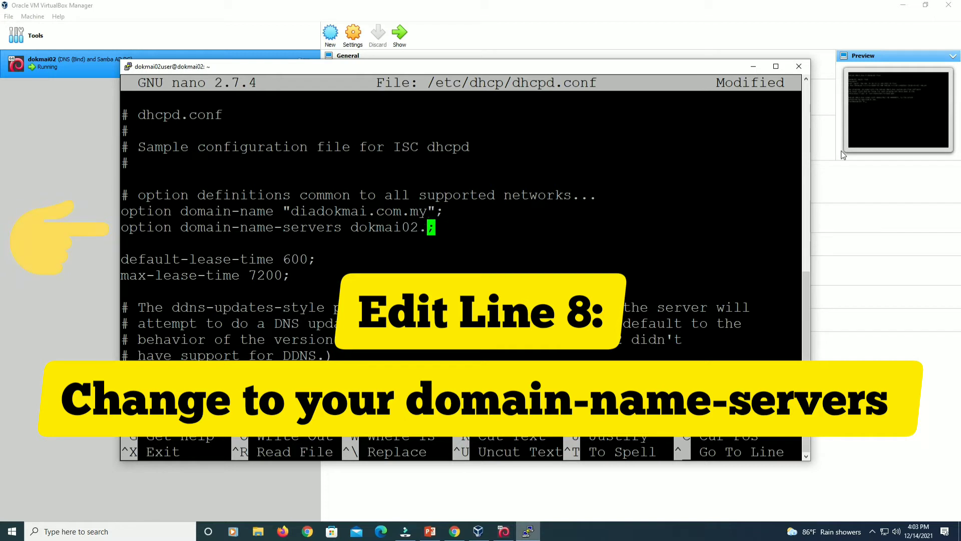
{"action": "key", "text": "BackSpace"}
{"action": "type", "text": "iadokmai.com.my"}
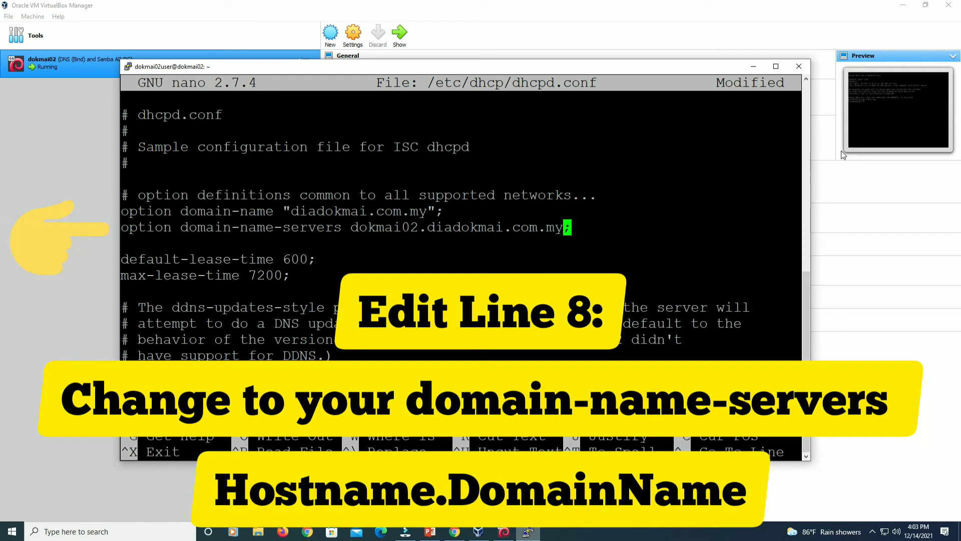
Review the new domain name and name server values.
{"action": "left_click_drag", "start_coordinate": [351, 229], "coordinate": [563, 229]}
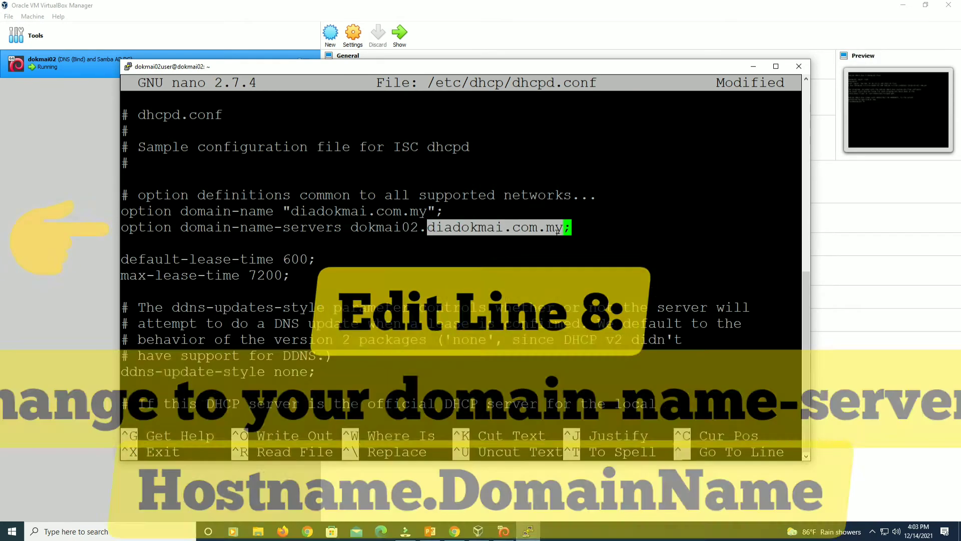
{"action": "left_click", "coordinate": [289, 209]}
{"action": "left_click_drag", "start_coordinate": [290, 209], "coordinate": [422, 216]}
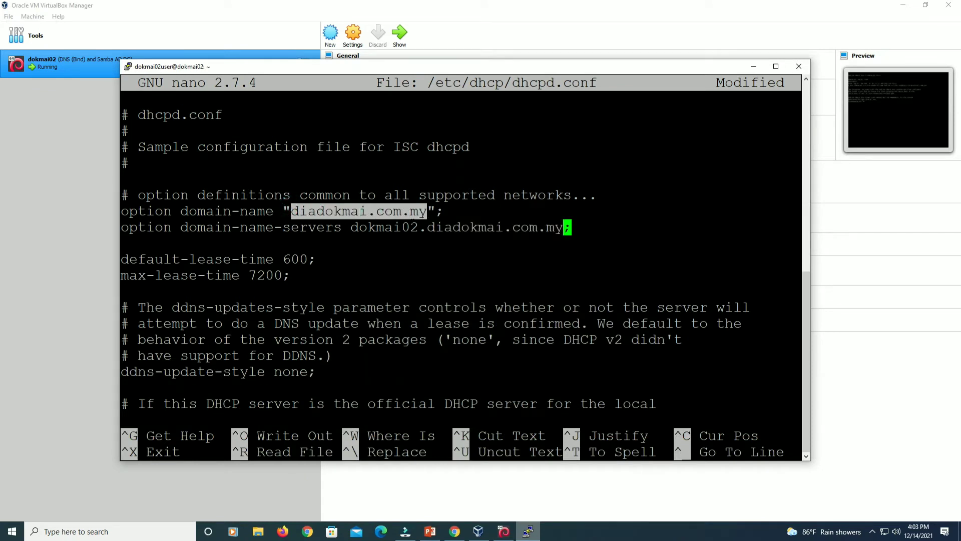
{"action": "left_click_drag", "start_coordinate": [351, 229], "coordinate": [563, 228]}
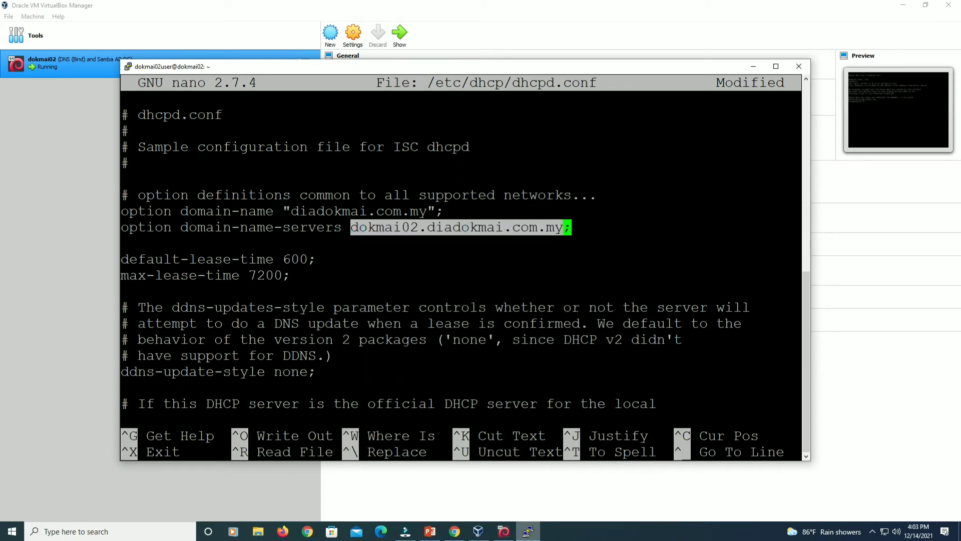
{"action": "left_click", "coordinate": [590, 229]}
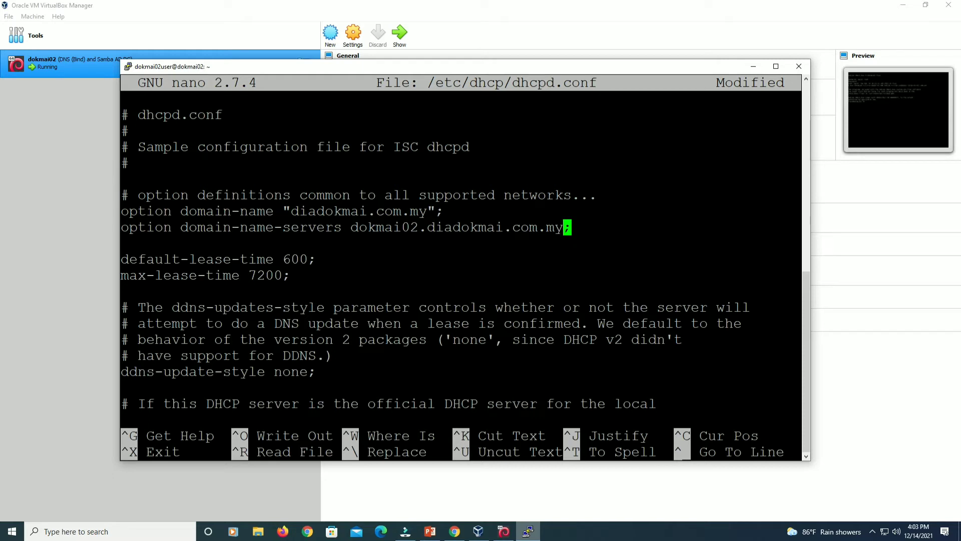
{"action": "key", "text": "Right"}
{"action": "key", "text": "Right"}
Uncomment the 'authoritative;' directive in dhcpd.conf.
{"action": "key", "text": "Down"}
{"action": "key", "text": "Down"}
{"action": "key", "text": "Down"}
{"action": "key", "text": "Down"}
{"action": "key", "text": "Down"}
{"action": "key", "text": "Down"}
{"action": "key", "text": "Down"}
{"action": "key", "text": "Down"}
{"action": "key", "text": "Down"}
{"action": "key", "text": "Down"}
{"action": "key", "text": "Down"}
{"action": "key", "text": "Down"}
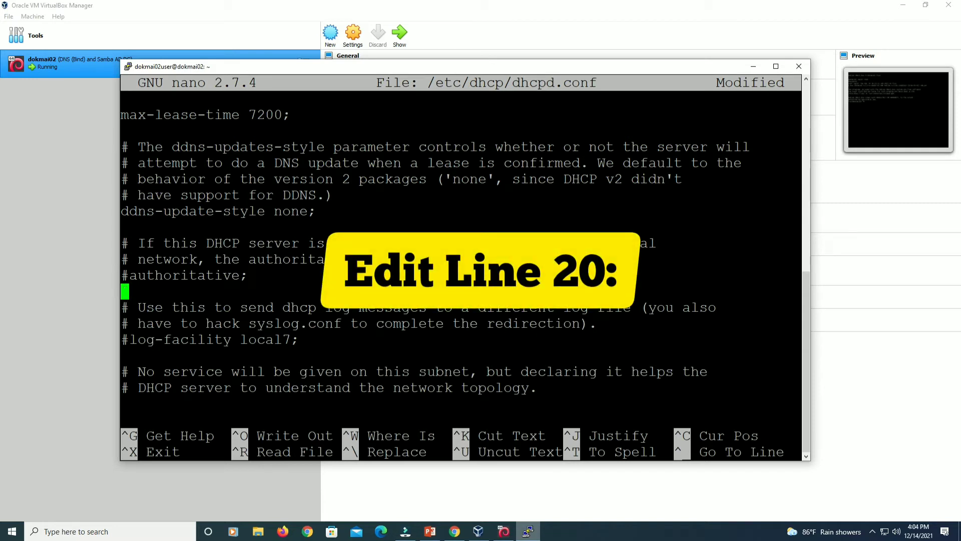
{"action": "key", "text": "Right"}
{"action": "key", "text": "BackSpace"}
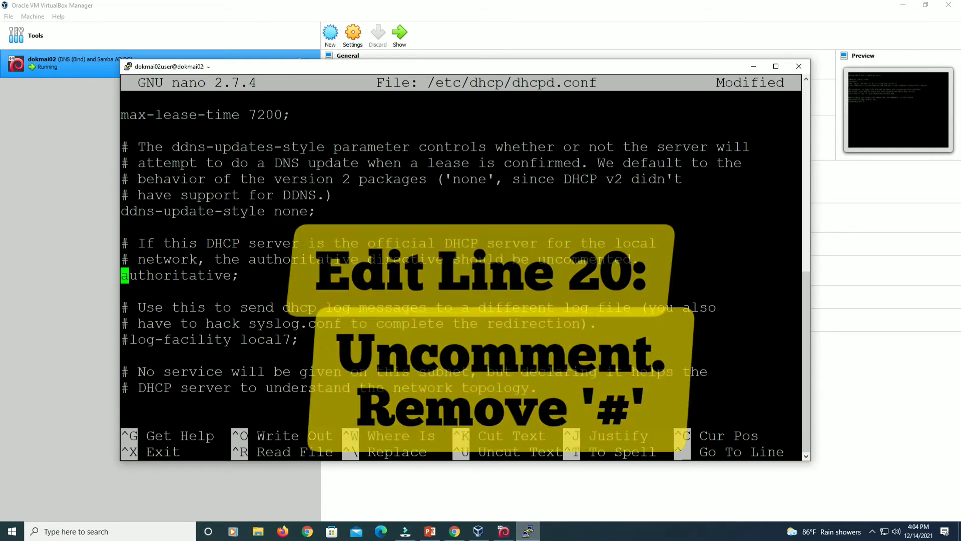
Save dhcpd.conf, exit nano, and show the Windows desktop.
{"action": "key", "text": "ctrl+x"}
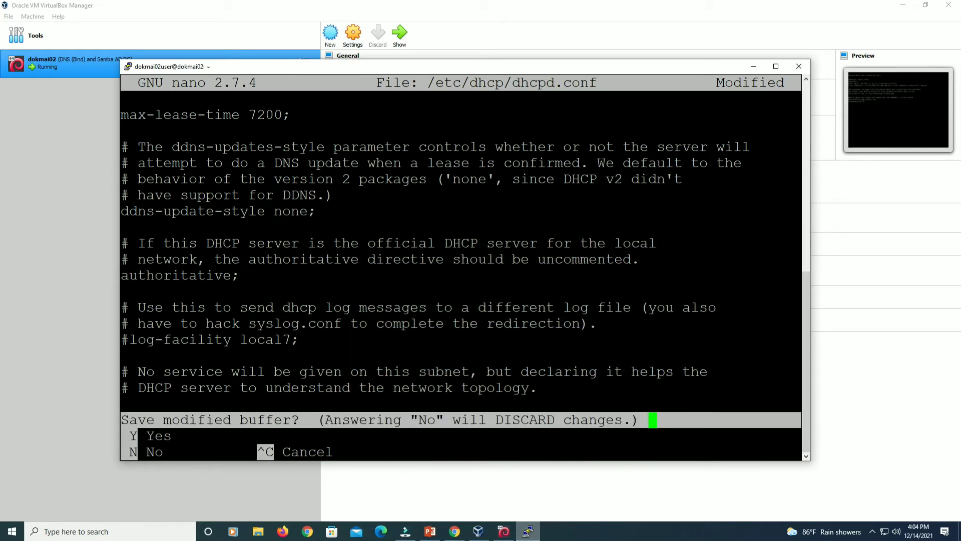
{"action": "key", "text": "y"}
{"action": "key", "text": "Return"}
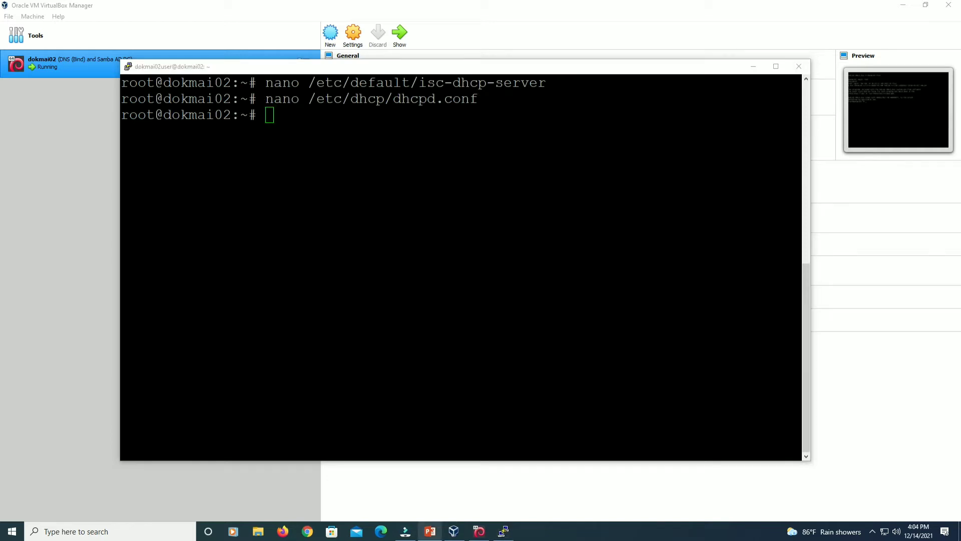
{"action": "key", "text": "super+d"}
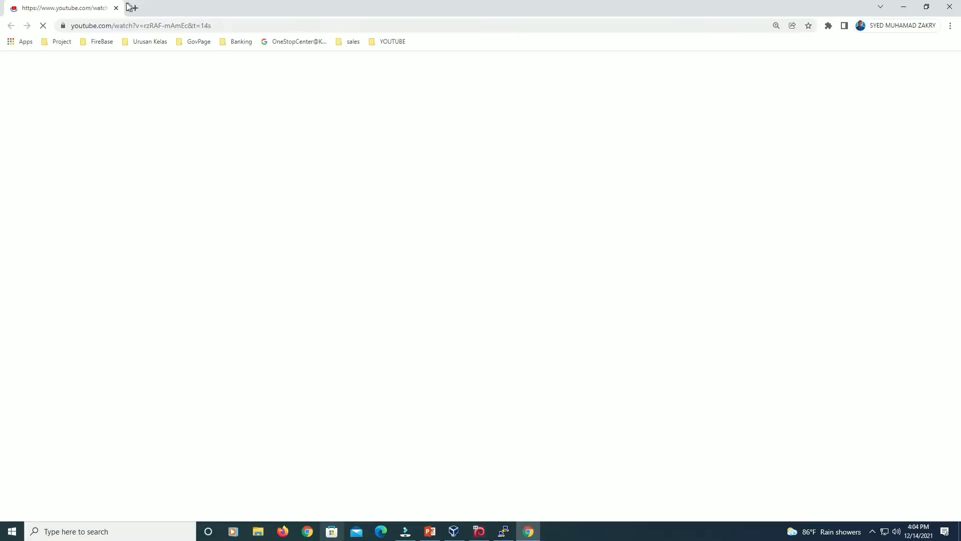
In a new Chrome tab, sign in to Webmin at 172.16.0.5:10000 with the administrator username and password.
{"action": "left_click", "coordinate": [131, 6]}
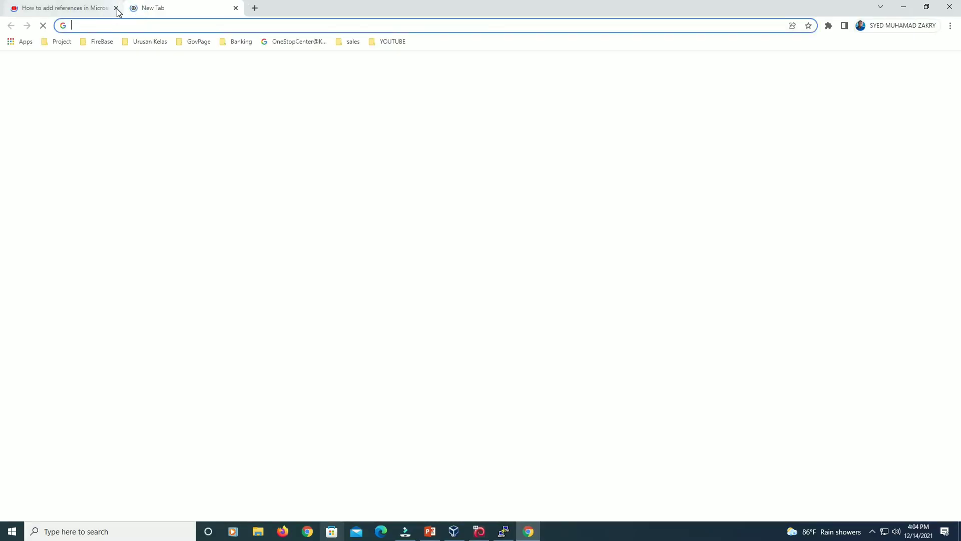
{"action": "left_click", "coordinate": [116, 8]}
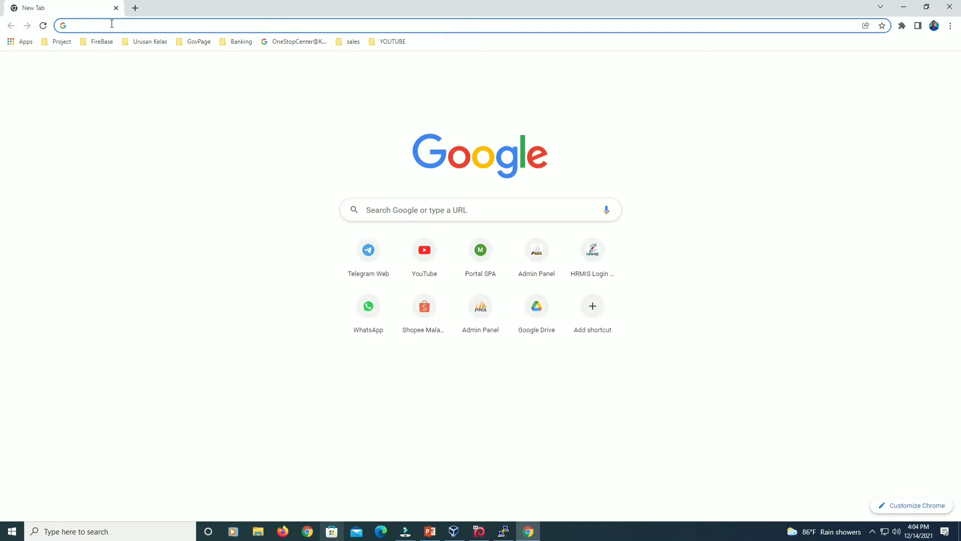
{"action": "type", "text": "172.16.0.5:10000"}
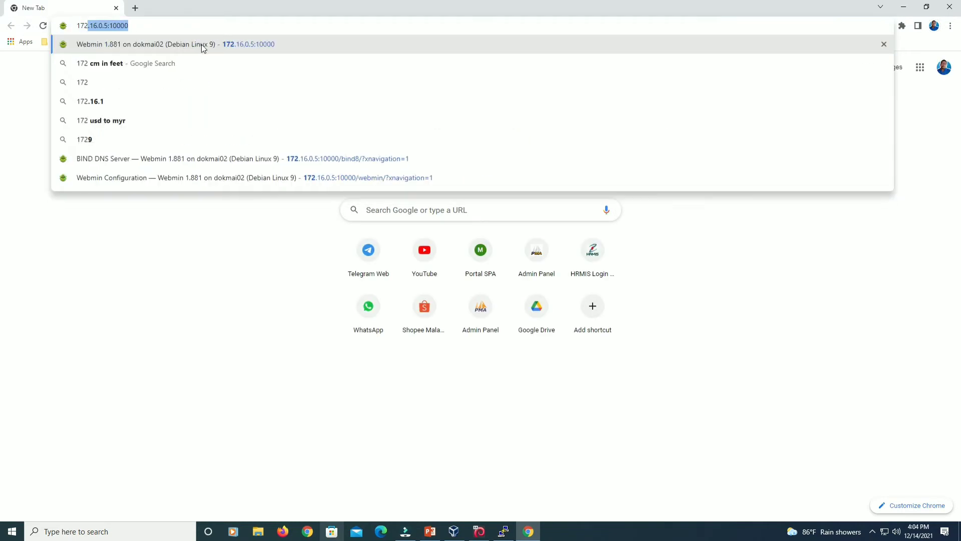
{"action": "left_click", "coordinate": [218, 46]}
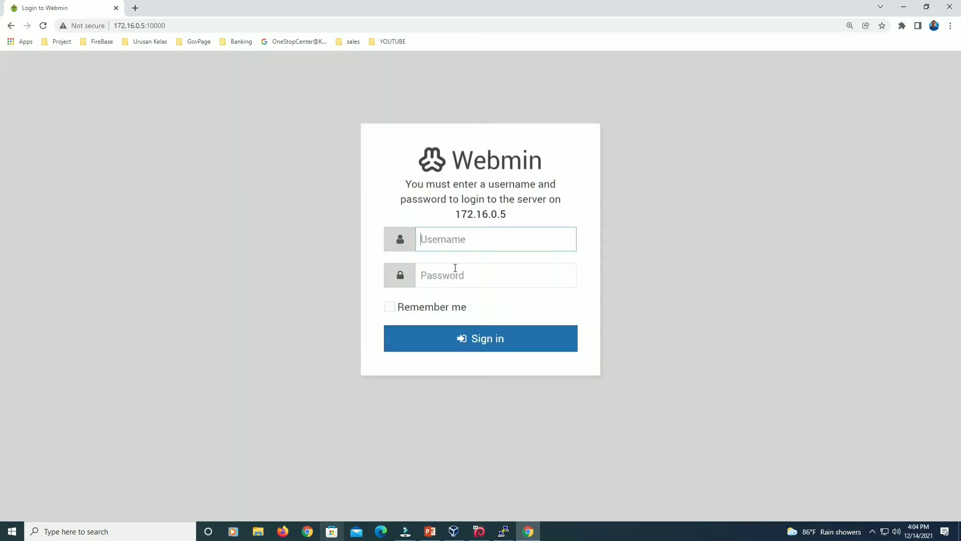
{"action": "type", "text": "admion"}
{"action": "left_click", "coordinate": [456, 267]}
{"action": "type", "text": "*"}
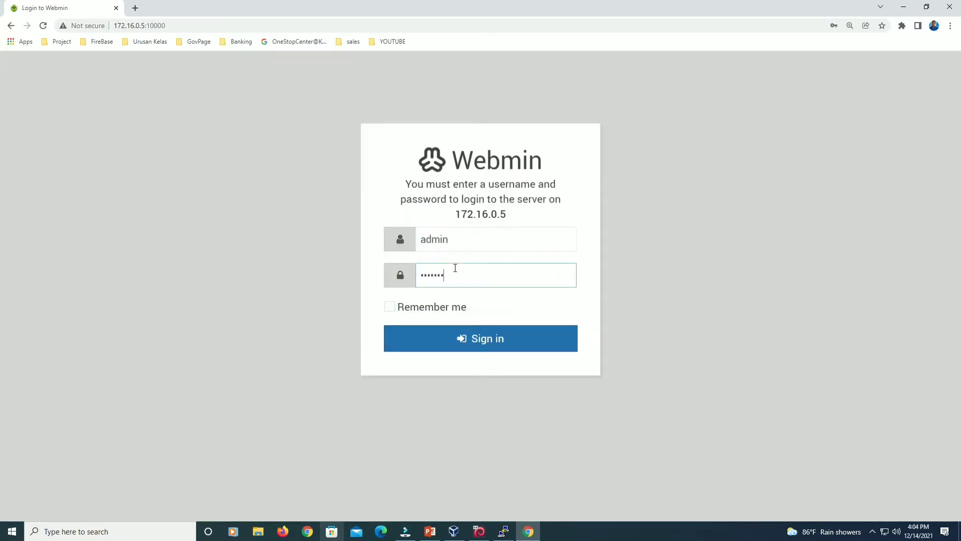
{"action": "key", "text": "Return"}
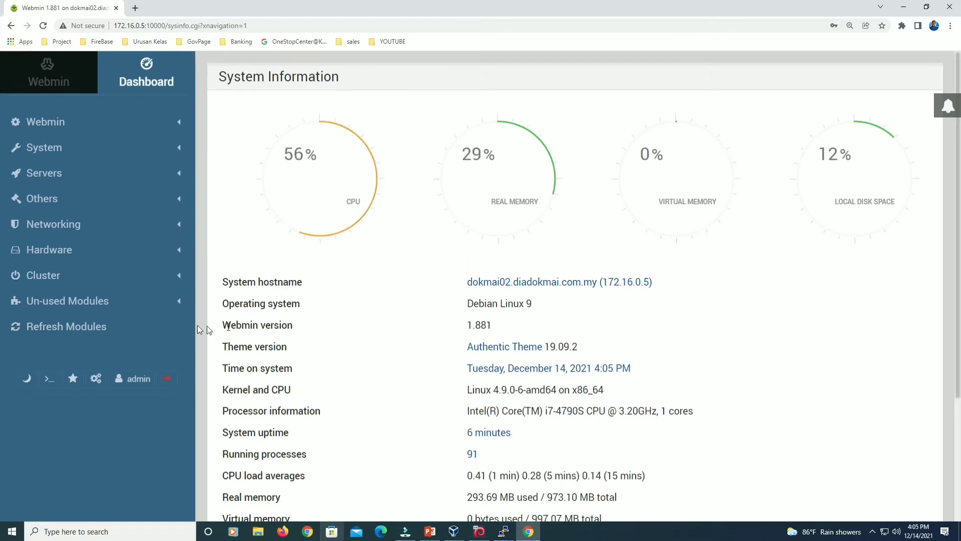
Refresh Webmin's module list, then open DHCP Server under the Servers group.
{"action": "left_click", "coordinate": [96, 327]}
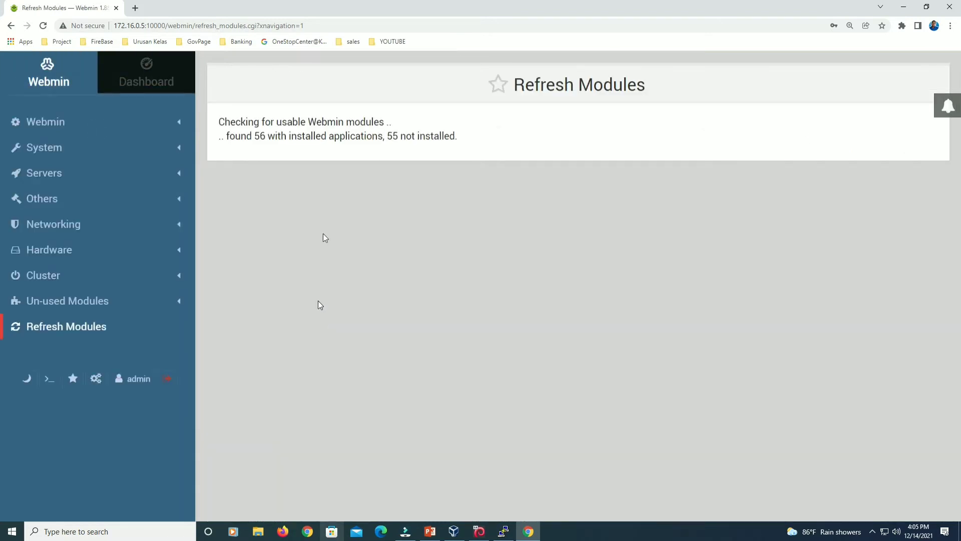
{"action": "left_click", "coordinate": [77, 173]}
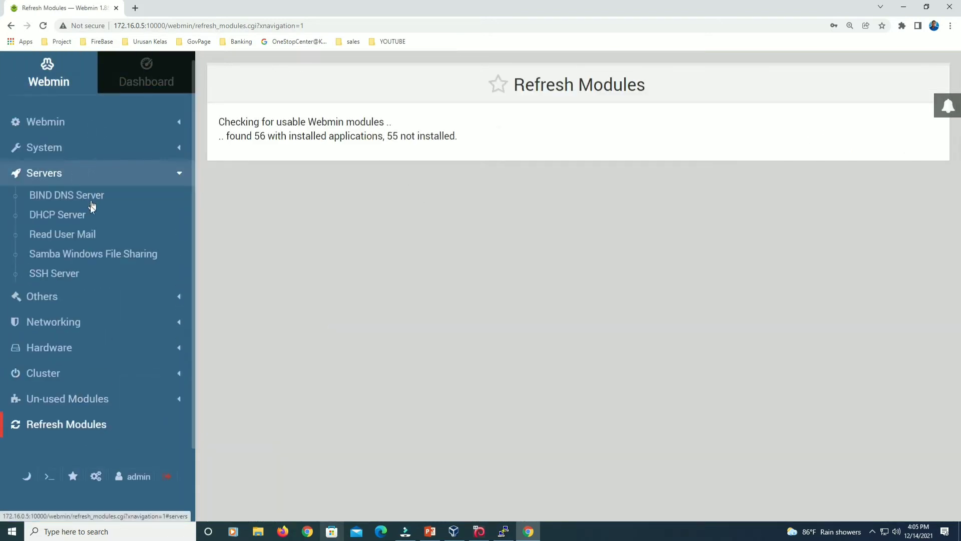
{"action": "left_click", "coordinate": [72, 224]}
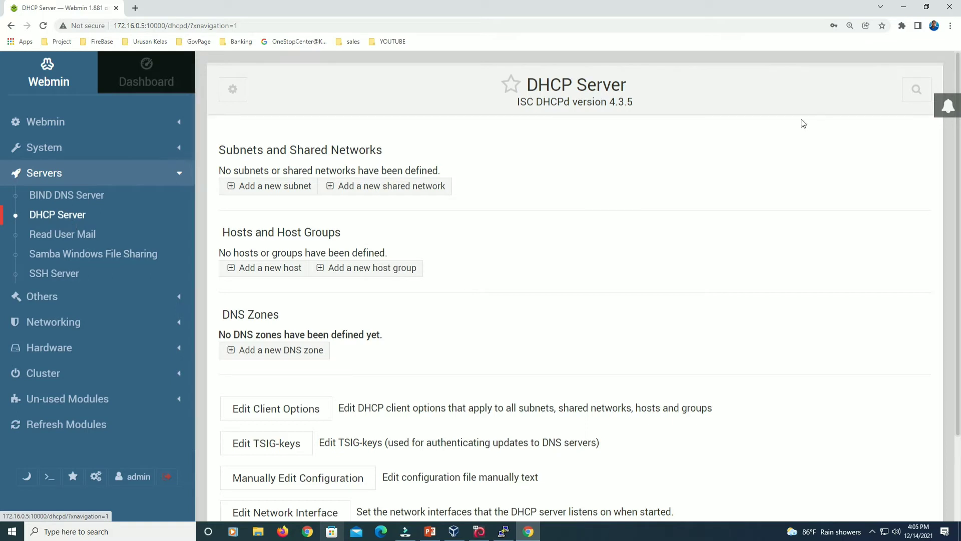
Fill in a new subnet: LAN_1, network 172.16.0.0, netmask 255.255.0.0, range 172.16.0.20–172.16.0.200.
{"action": "left_click", "coordinate": [288, 195]}
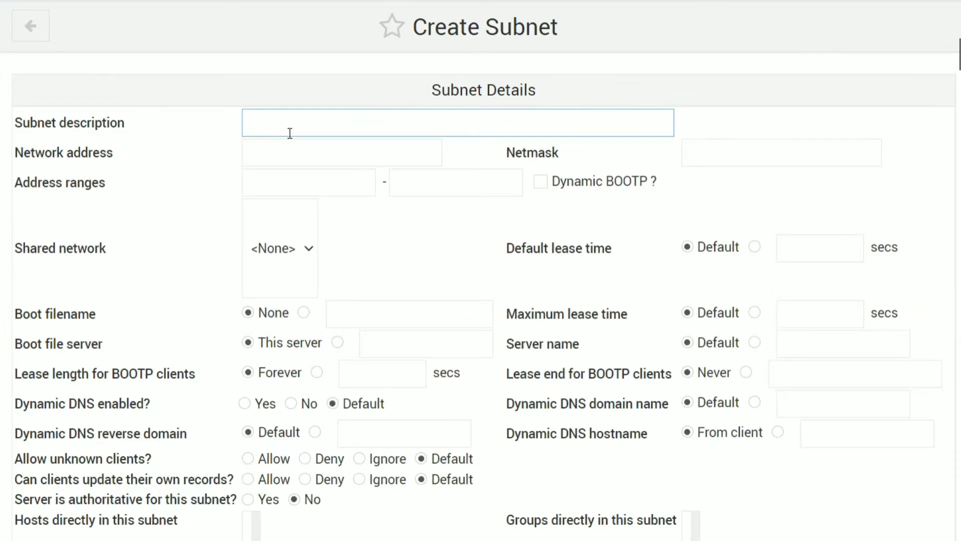
{"action": "type", "text": "L"}
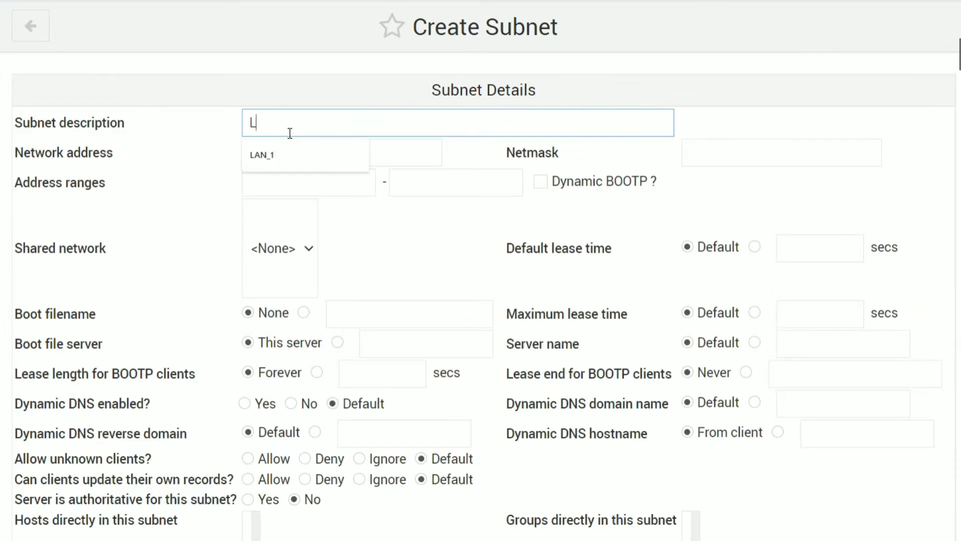
{"action": "type", "text": "AN_1"}
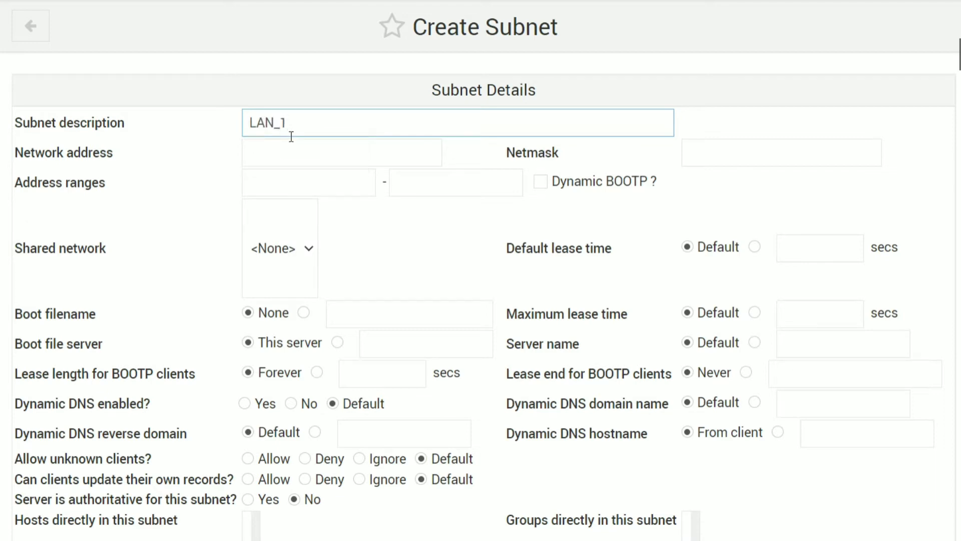
{"action": "left_click", "coordinate": [325, 161]}
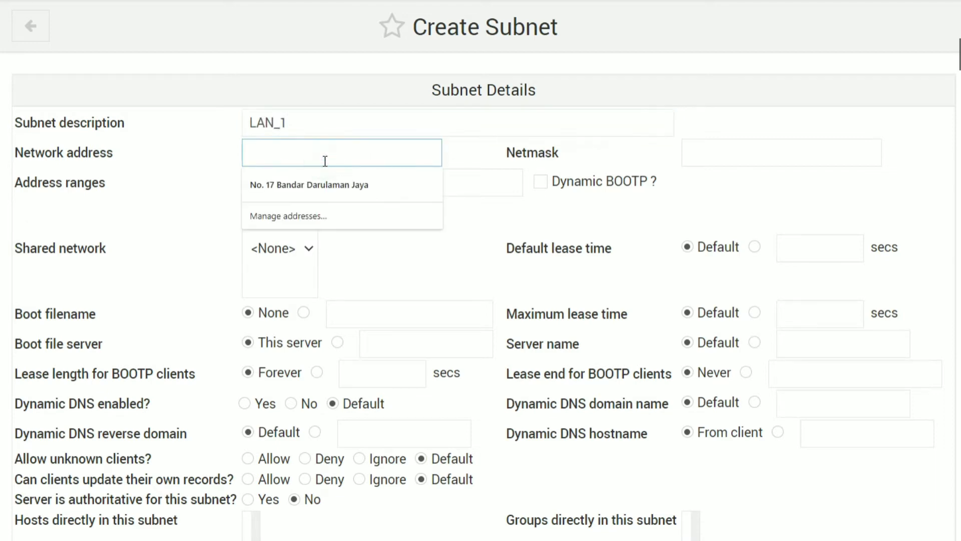
{"action": "type", "text": "172.1"}
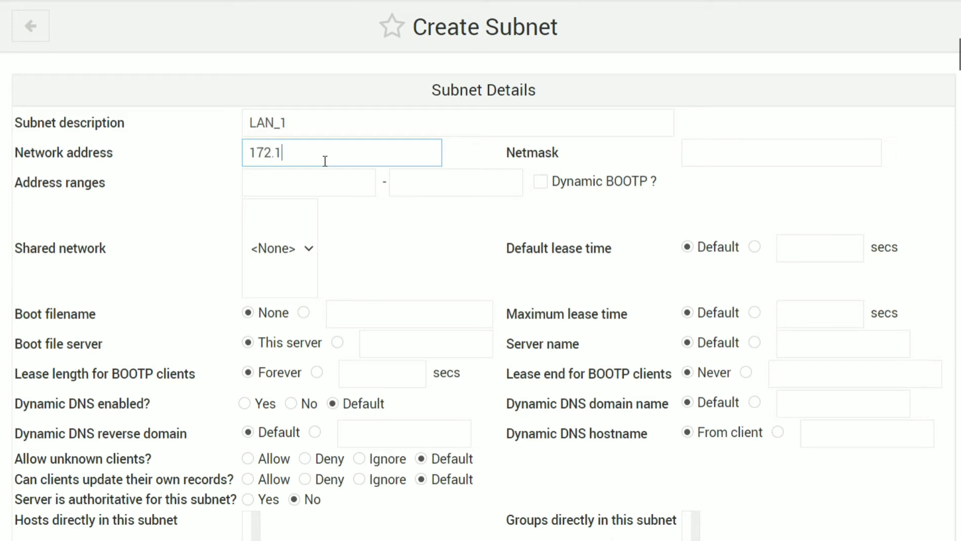
{"action": "type", "text": "6.0.0"}
{"action": "left_click", "coordinate": [729, 153]}
{"action": "type", "text": "255.255"}
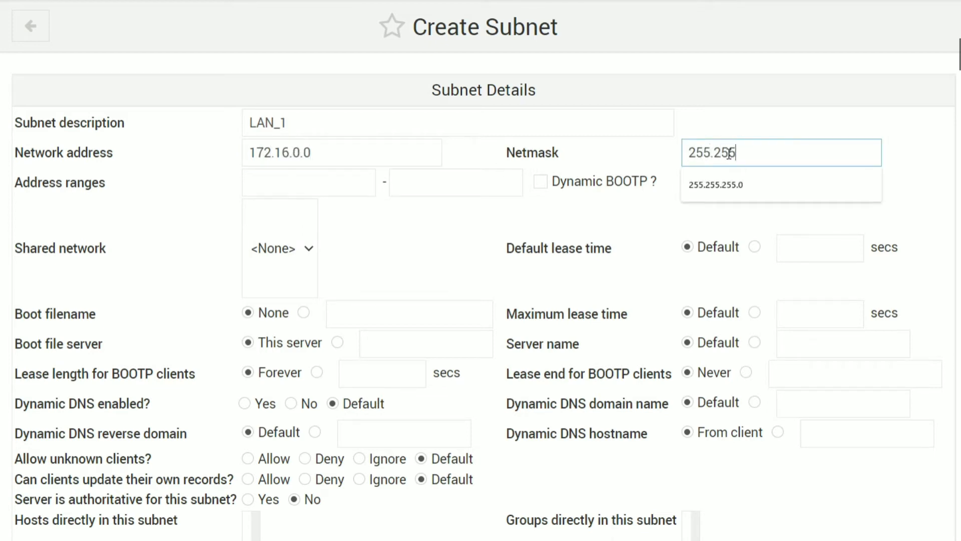
{"action": "type", "text": ".0.0"}
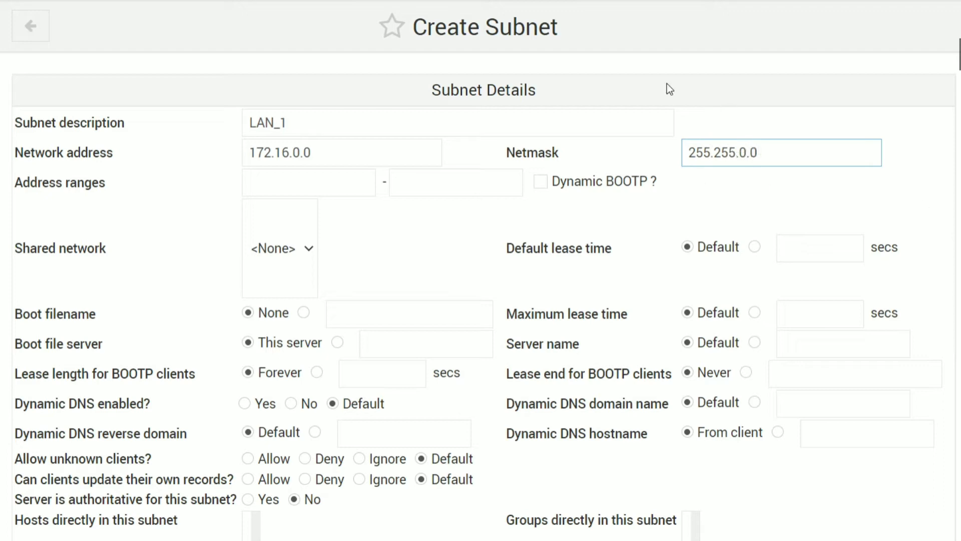
{"action": "left_click", "coordinate": [264, 181]}
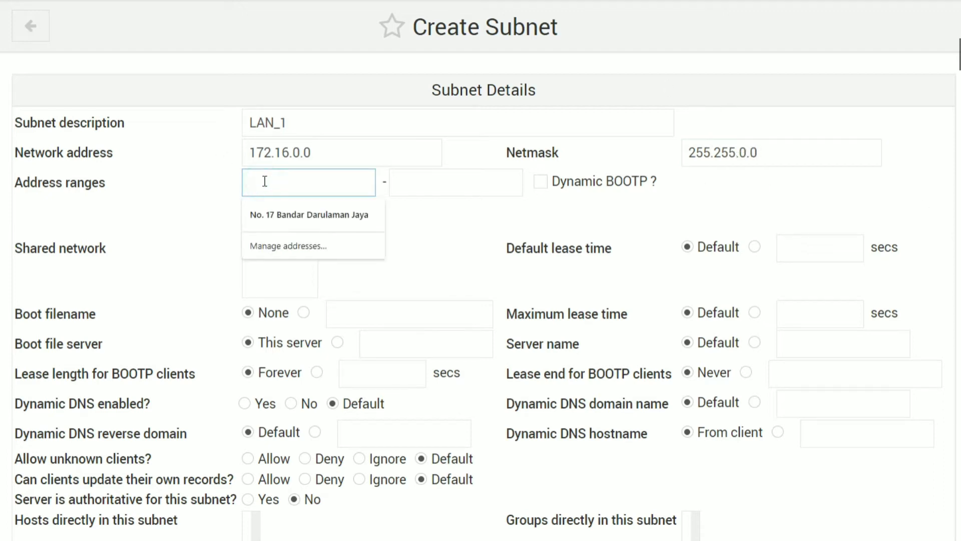
{"action": "type", "text": "172.1"}
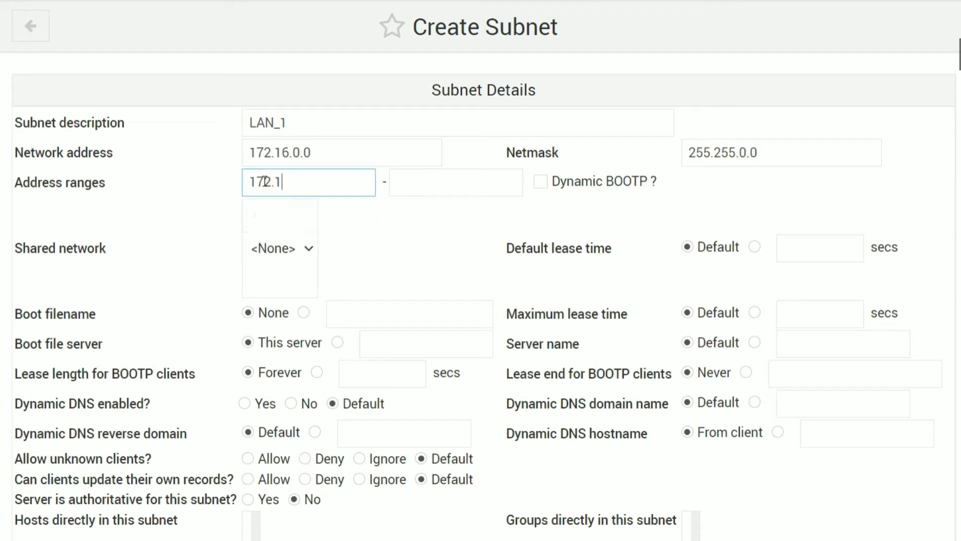
{"action": "type", "text": "6.0.20"}
{"action": "left_click", "coordinate": [411, 182]}
{"action": "type", "text": "172.16.0.200"}
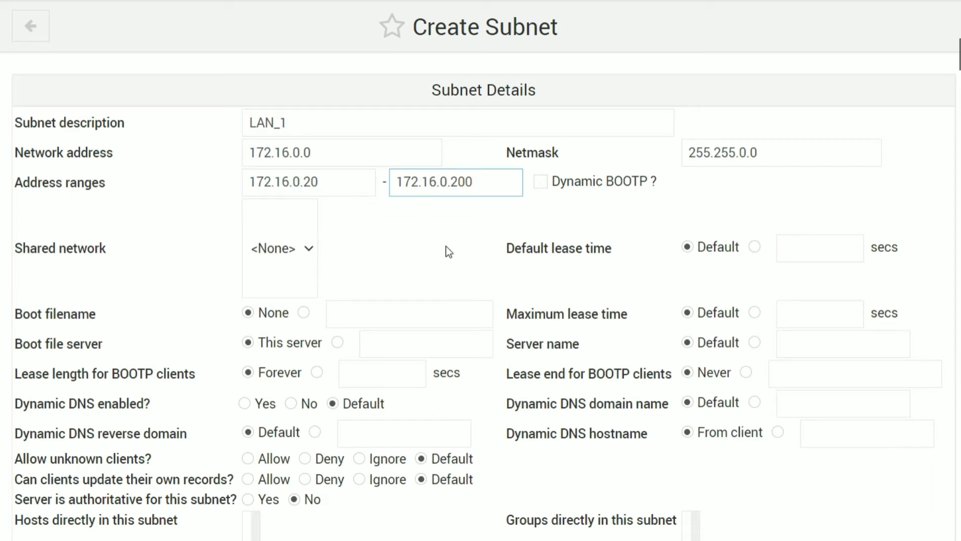
Review the entered subnet values and create the subnet.
{"action": "left_click_drag", "start_coordinate": [299, 123], "coordinate": [234, 133]}
{"action": "left_click_drag", "start_coordinate": [321, 151], "coordinate": [226, 152]}
{"action": "left_click_drag", "start_coordinate": [343, 183], "coordinate": [227, 186]}
{"action": "left_click_drag", "start_coordinate": [477, 183], "coordinate": [384, 185]}
{"action": "left_click_drag", "start_coordinate": [785, 148], "coordinate": [653, 149]}
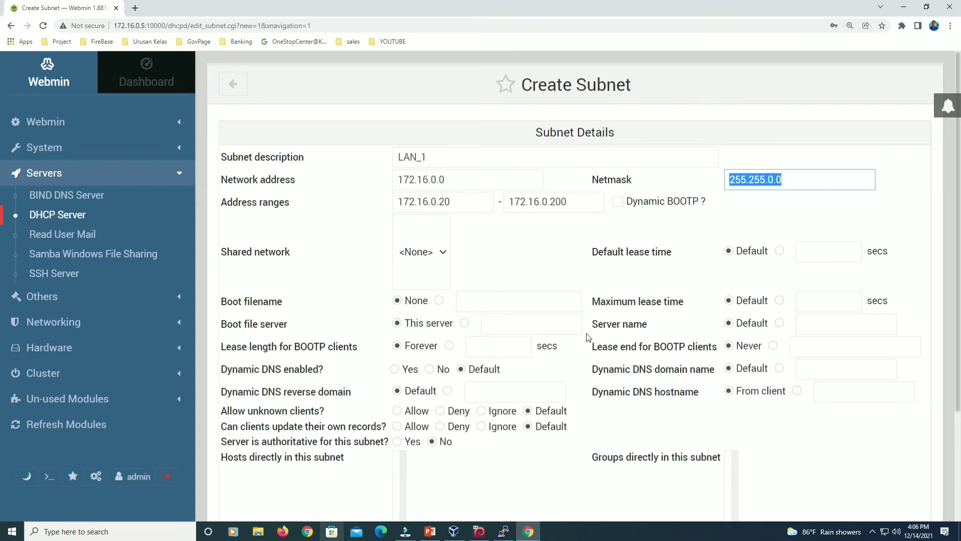
{"action": "scroll", "coordinate": [286, 401], "scroll_direction": "down", "scroll_amount": 3}
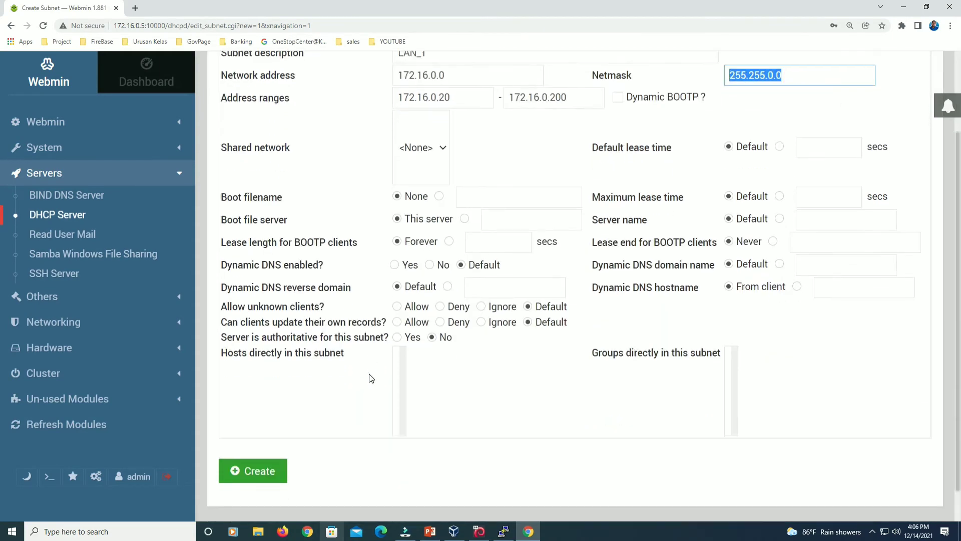
{"action": "left_click", "coordinate": [263, 432]}
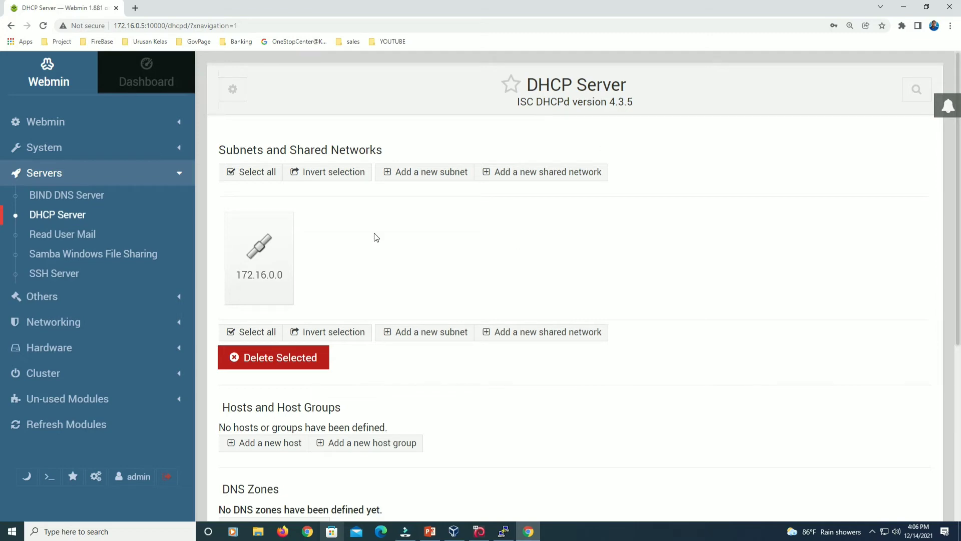
Start the DHCP server from the DHCP Server page.
{"action": "scroll", "coordinate": [374, 236], "scroll_direction": "down", "scroll_amount": 3}
{"action": "scroll", "coordinate": [376, 237], "scroll_direction": "down", "scroll_amount": 3}
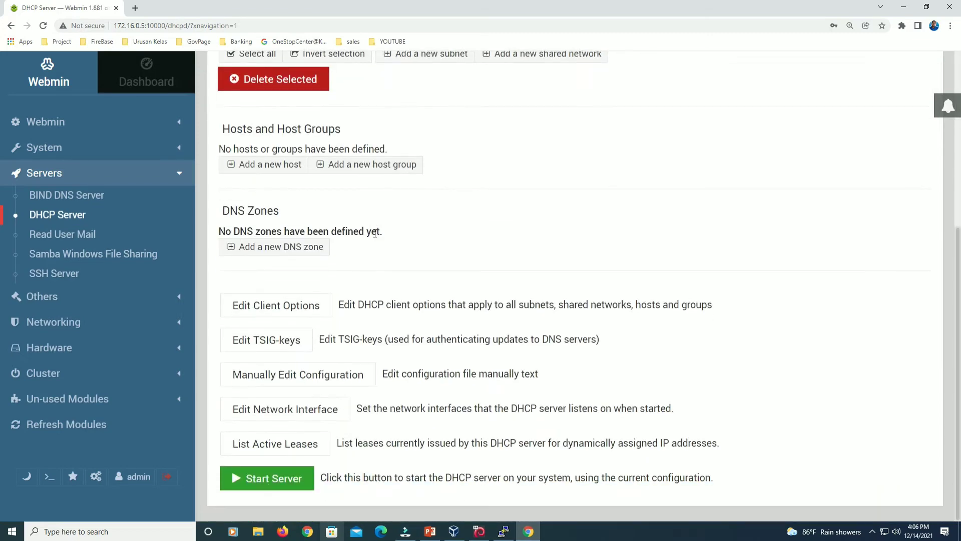
{"action": "left_click", "coordinate": [266, 483]}
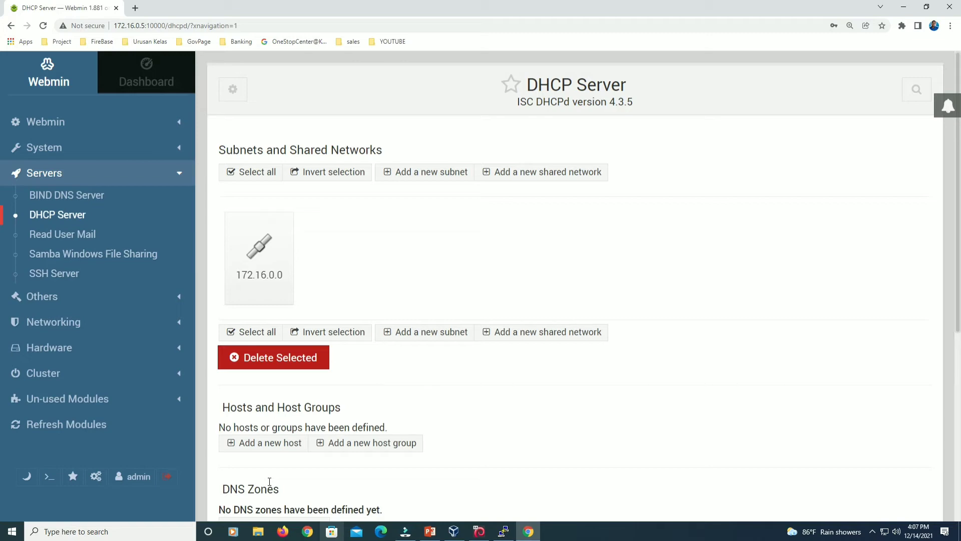
{"action": "scroll", "coordinate": [269, 482], "scroll_direction": "down", "scroll_amount": 6}
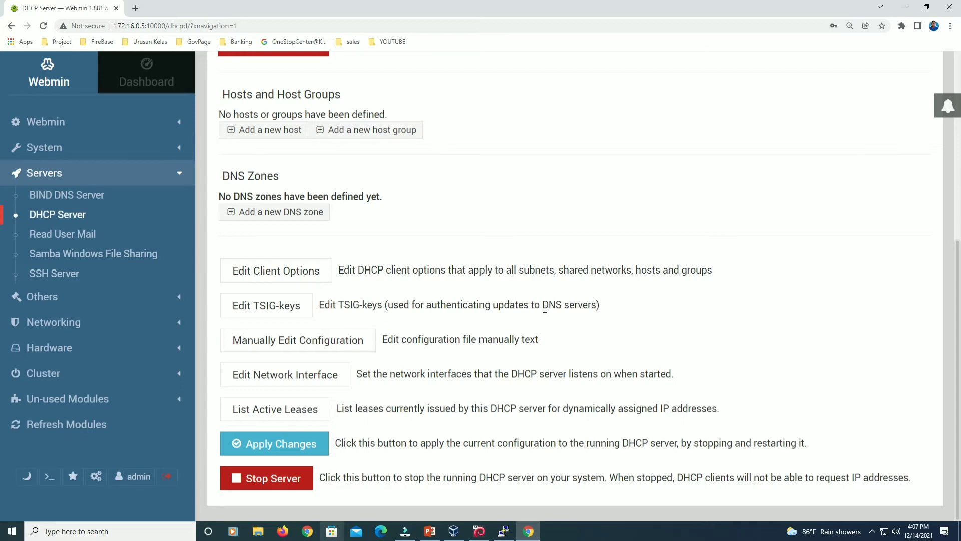
{"action": "scroll", "coordinate": [543, 307], "scroll_direction": "up", "scroll_amount": 6}
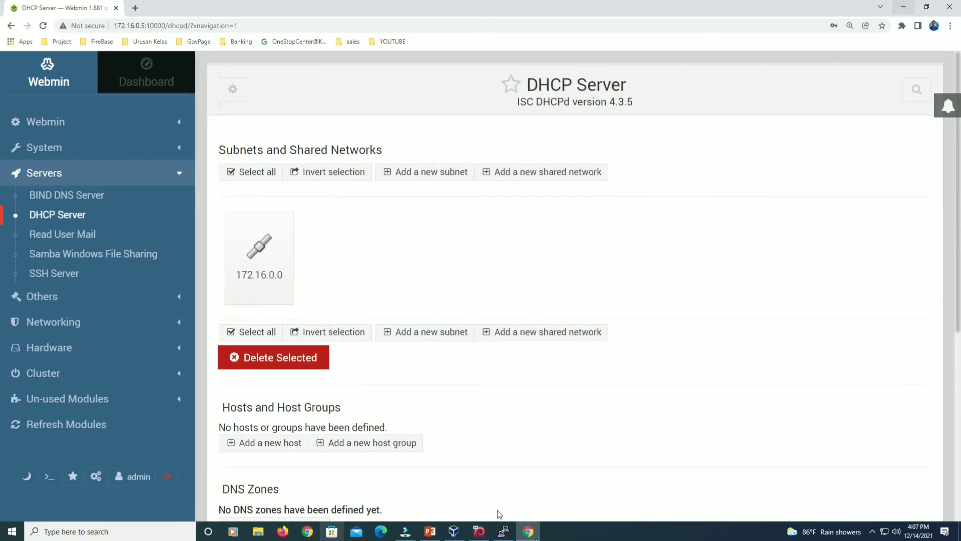
Bring the Oracle VM VirtualBox Manager window to the front.
{"action": "mouse_move", "coordinate": [522, 536]}
{"action": "mouse_move", "coordinate": [454, 528]}
{"action": "left_click", "coordinate": [454, 528]}
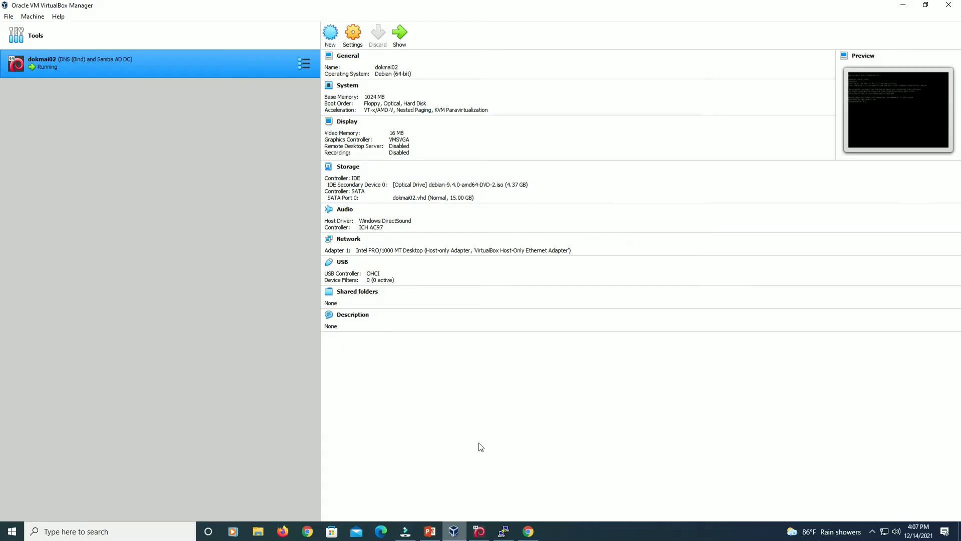
Start a new virtual machine named clientpc01 with version Windows 10 (64-bit).
{"action": "left_click", "coordinate": [330, 45]}
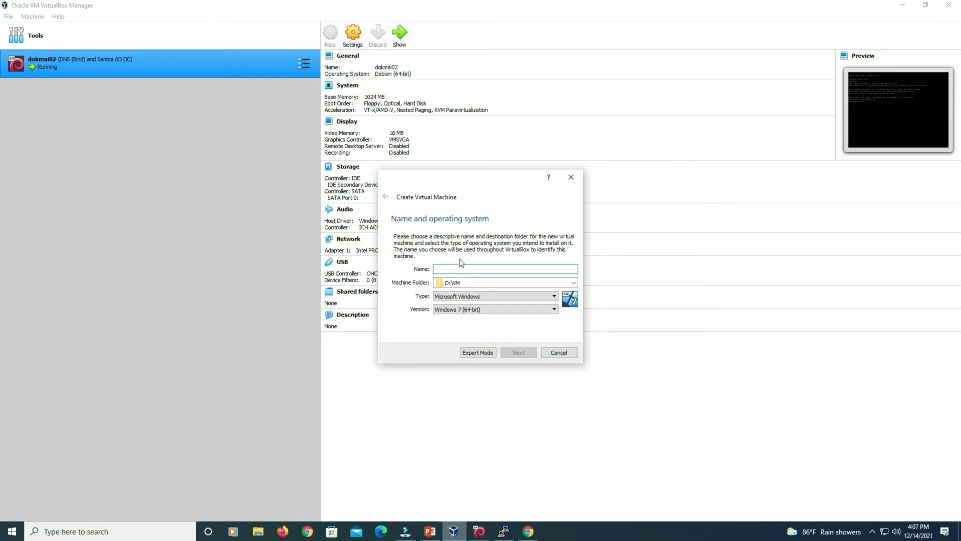
{"action": "type", "text": "cl"}
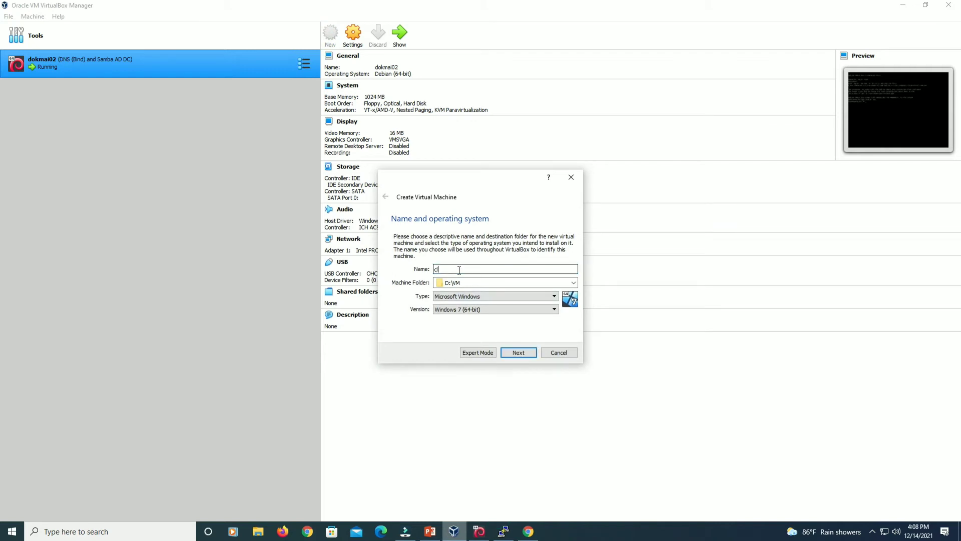
{"action": "type", "text": "ientpc01"}
{"action": "left_click", "coordinate": [477, 307]}
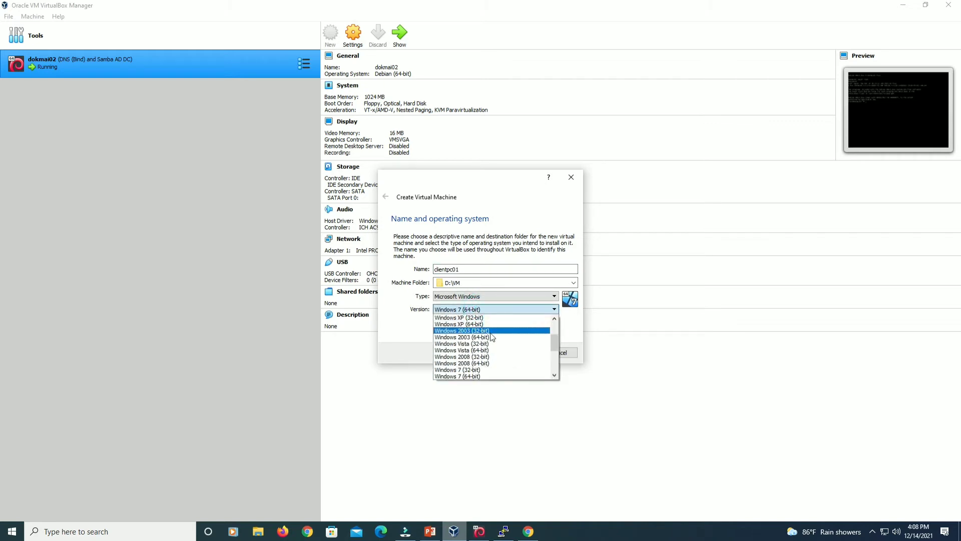
{"action": "scroll", "coordinate": [488, 358], "scroll_direction": "down", "scroll_amount": 1}
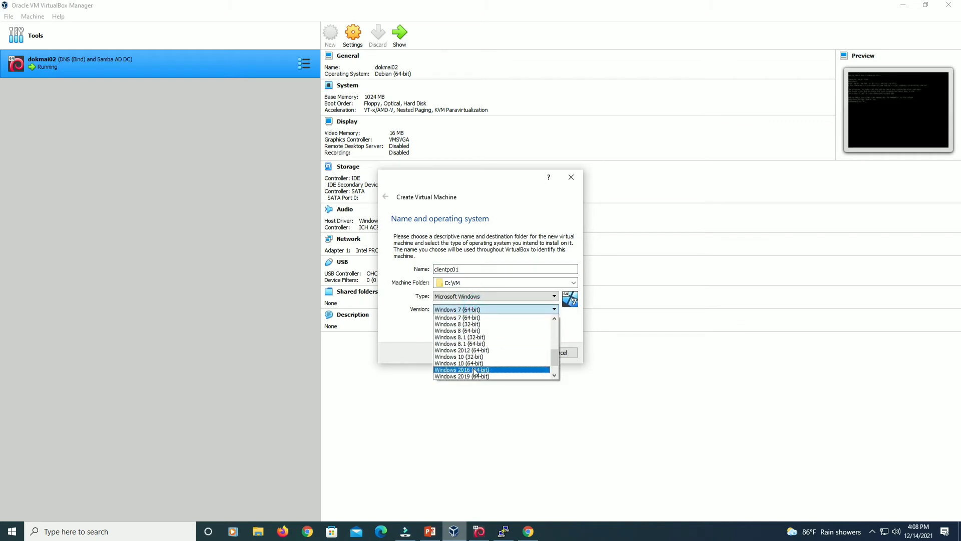
{"action": "left_click", "coordinate": [474, 364]}
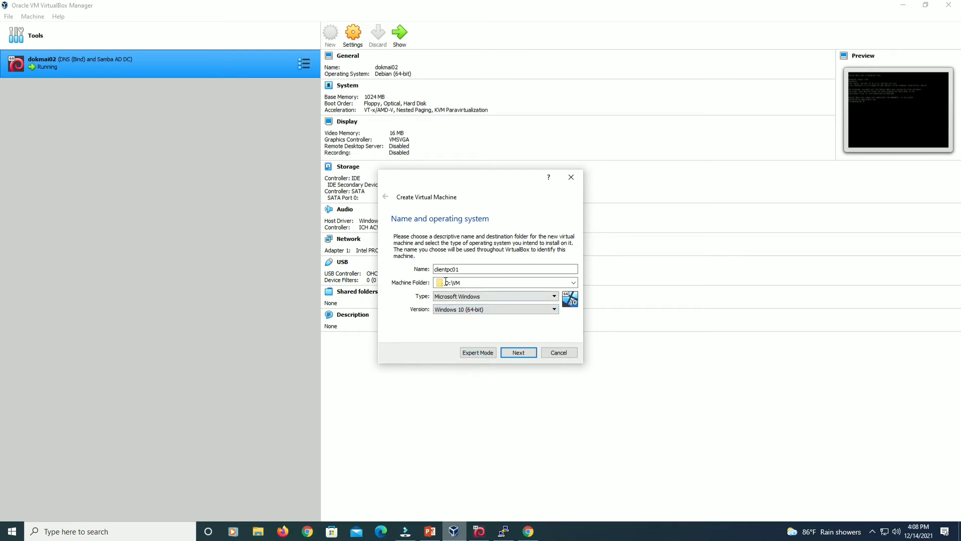
Keep 2048 MB memory and give clientpc01 a new 60 GB VHD hard disk.
{"action": "left_click", "coordinate": [524, 356]}
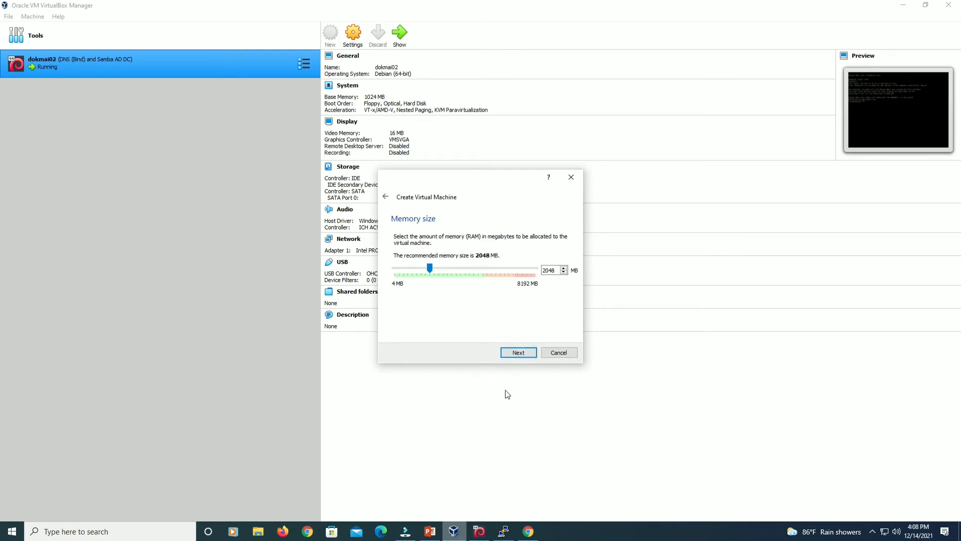
{"action": "left_click", "coordinate": [522, 356]}
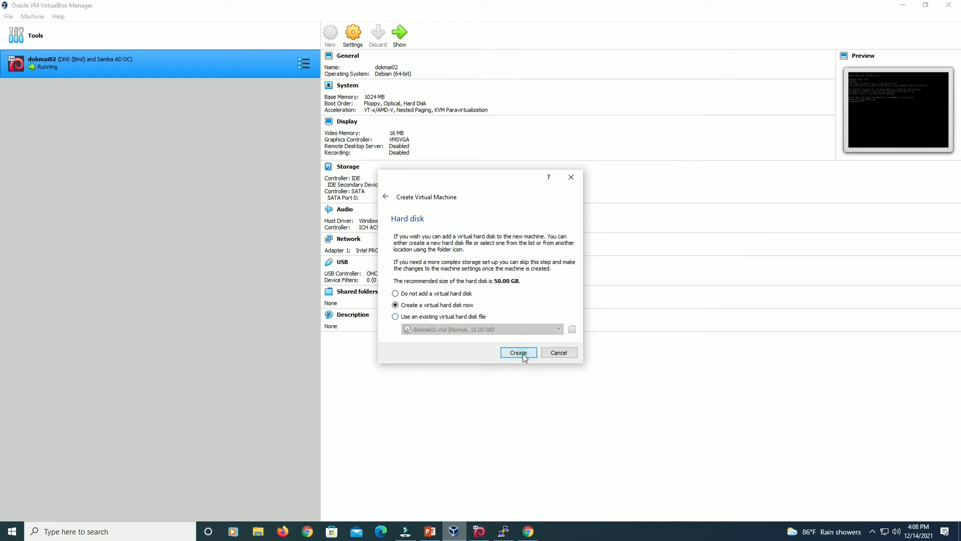
{"action": "left_click", "coordinate": [522, 353]}
{"action": "left_click", "coordinate": [417, 257]}
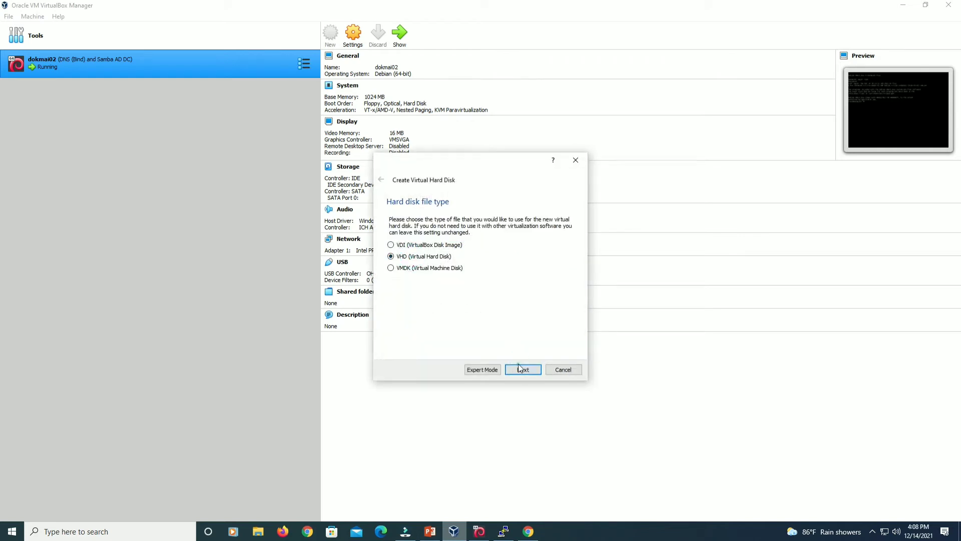
{"action": "left_click", "coordinate": [521, 369]}
{"action": "left_click", "coordinate": [520, 369]}
{"action": "left_click_drag", "start_coordinate": [562, 274], "coordinate": [493, 305]}
{"action": "type", "text": "6"}
{"action": "left_click", "coordinate": [524, 369]}
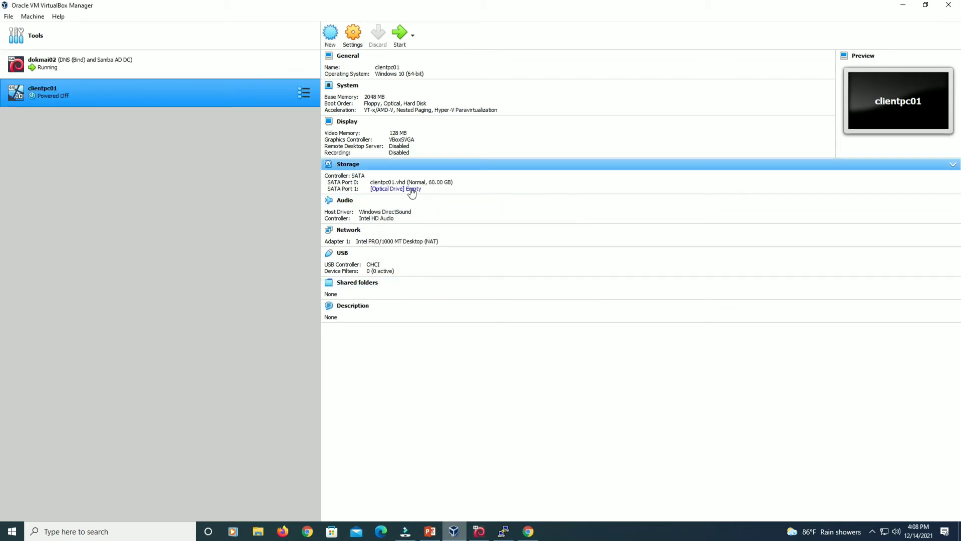
Insert WIN10PRO.iso from SOFTWARE\ISO\MS WINDOWS into clientpc01's optical drive.
{"action": "left_click", "coordinate": [411, 190]}
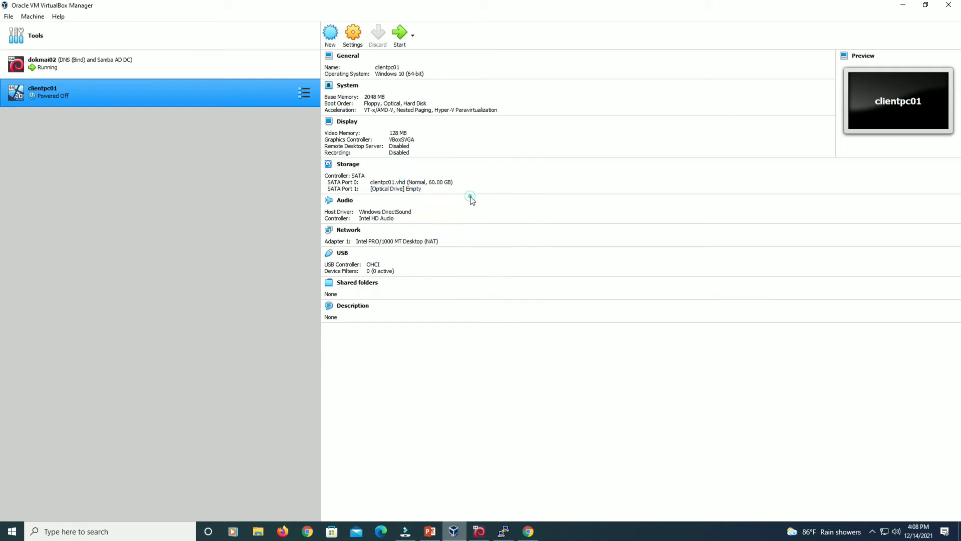
{"action": "left_click", "coordinate": [470, 196]}
{"action": "left_click", "coordinate": [336, 215]}
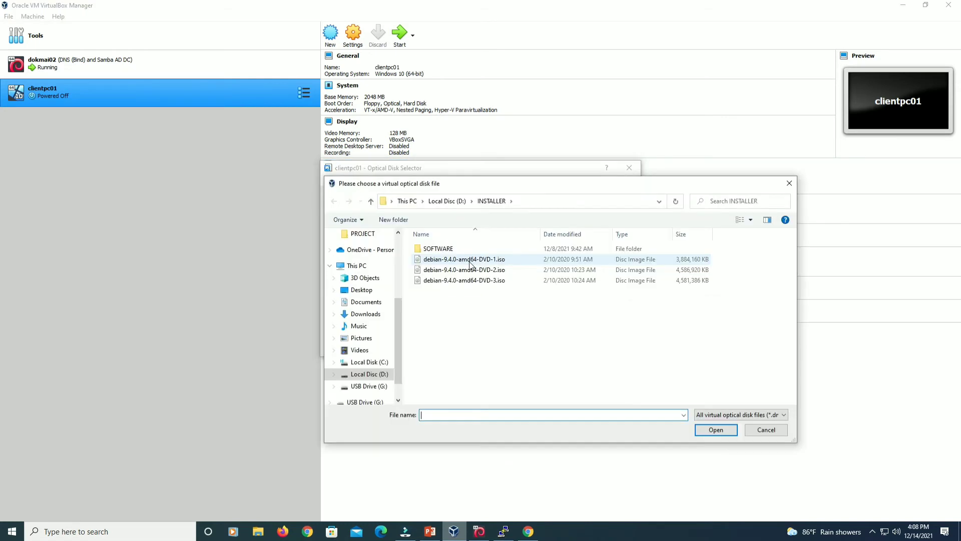
{"action": "double_click", "coordinate": [474, 251]}
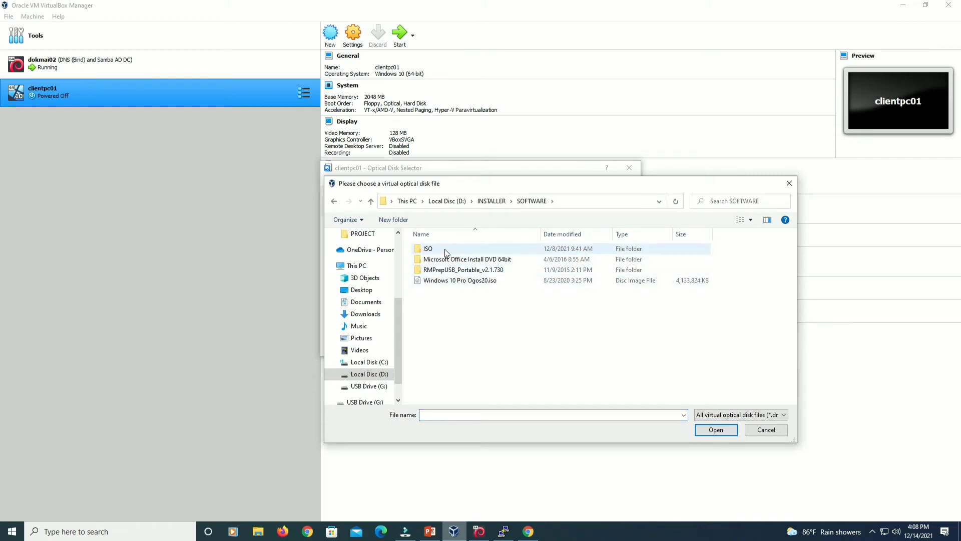
{"action": "double_click", "coordinate": [448, 248]}
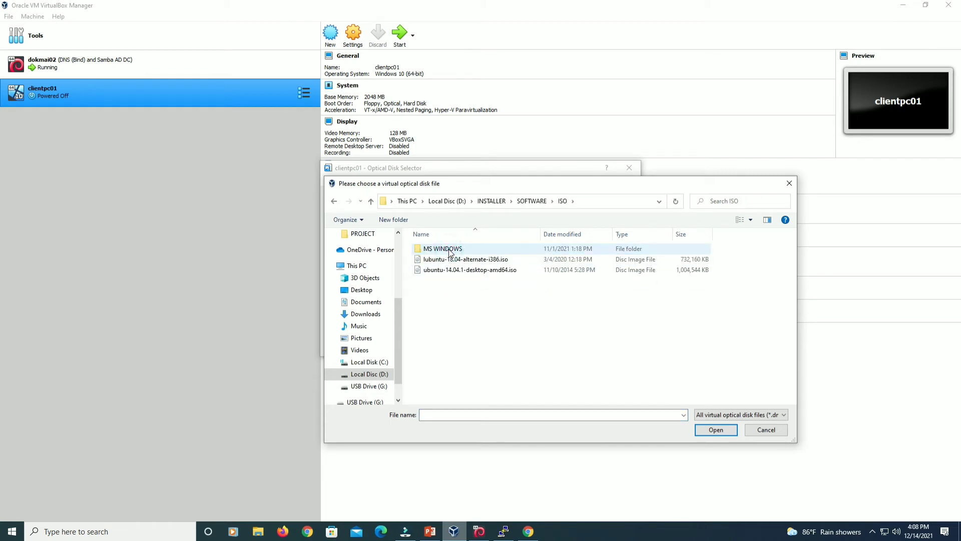
{"action": "double_click", "coordinate": [450, 250]}
{"action": "left_click", "coordinate": [455, 271]}
{"action": "left_click", "coordinate": [541, 346]}
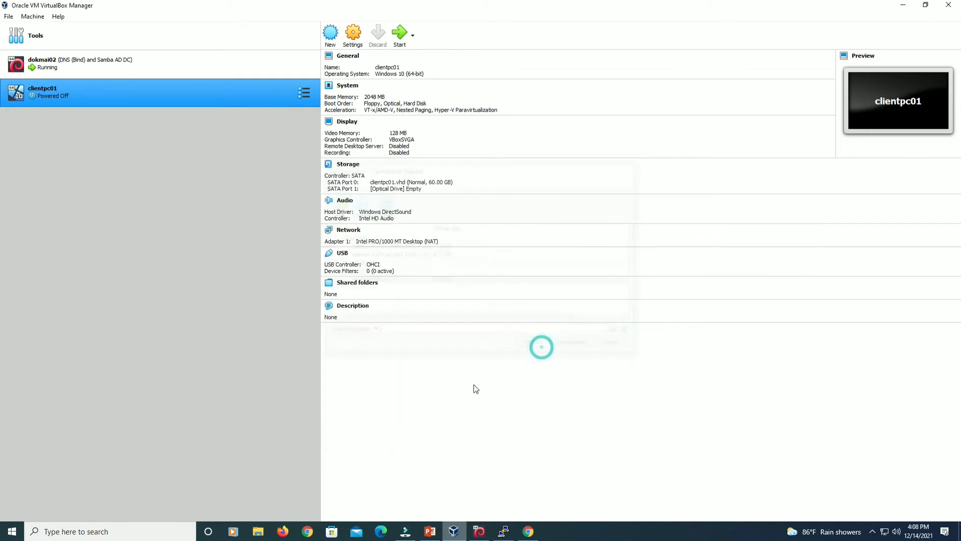
Attach clientpc01's network adapter to Host-only Adapter, then compare with dokmai02's details.
{"action": "left_click", "coordinate": [355, 232]}
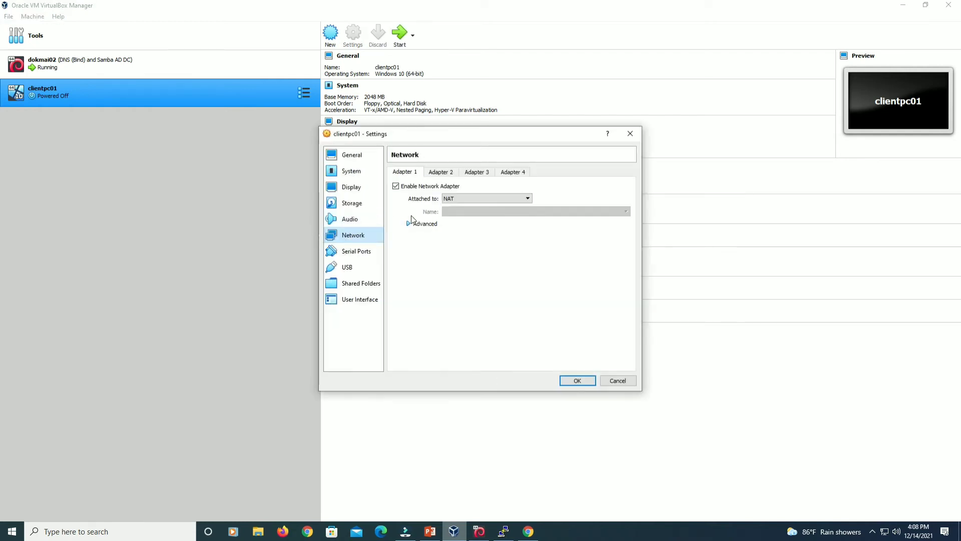
{"action": "left_click", "coordinate": [458, 200]}
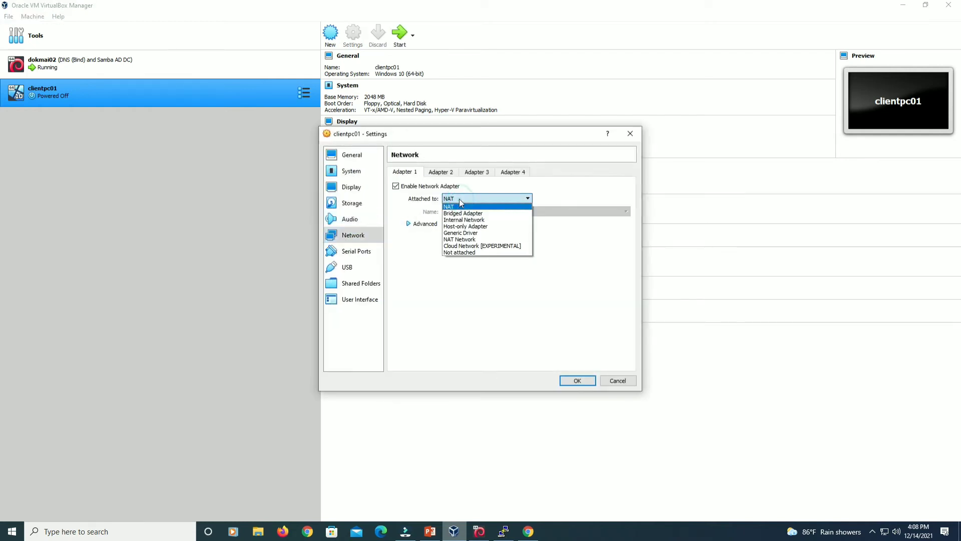
{"action": "left_click", "coordinate": [472, 231]}
{"action": "left_click", "coordinate": [576, 381]}
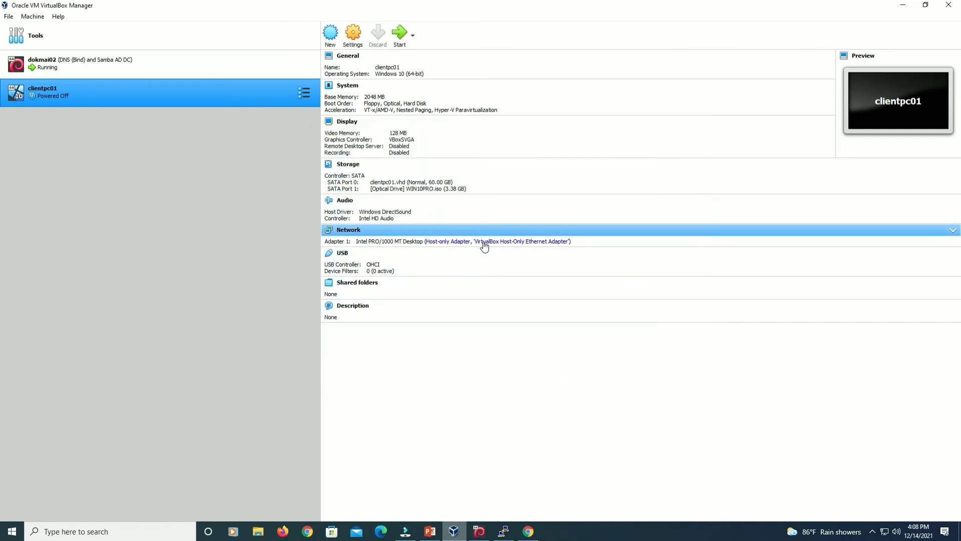
{"action": "left_click", "coordinate": [228, 64]}
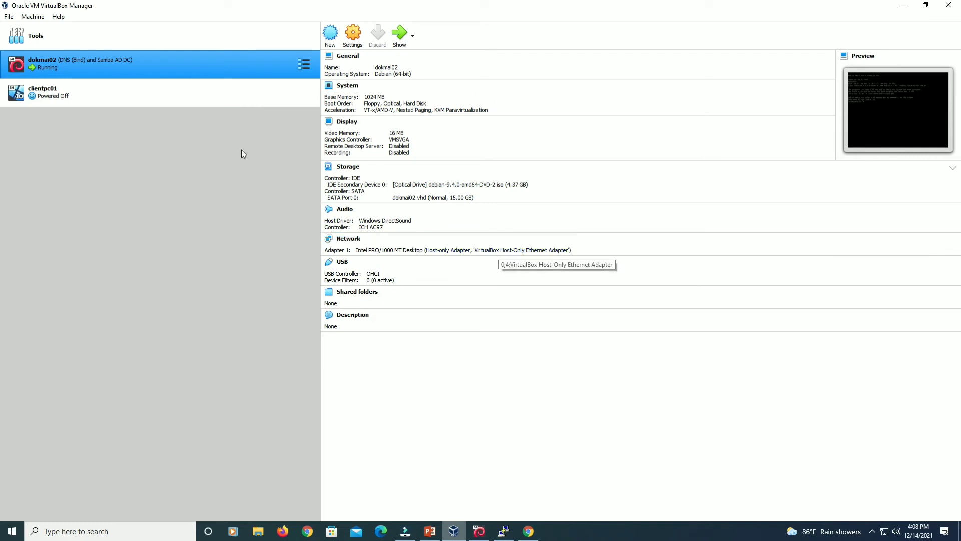
Select clientpc01 and boot it from the Windows installer disc.
{"action": "left_click", "coordinate": [114, 91]}
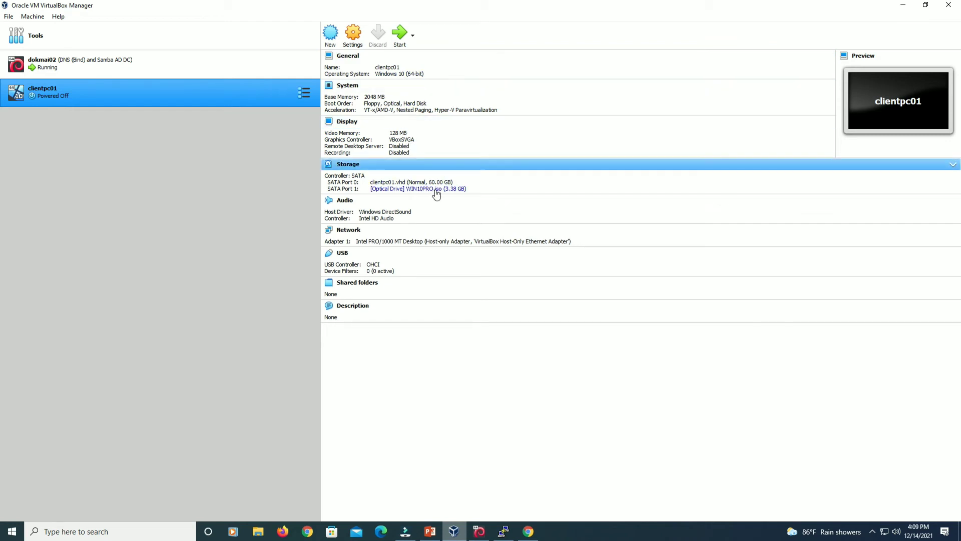
{"action": "left_click", "coordinate": [400, 33]}
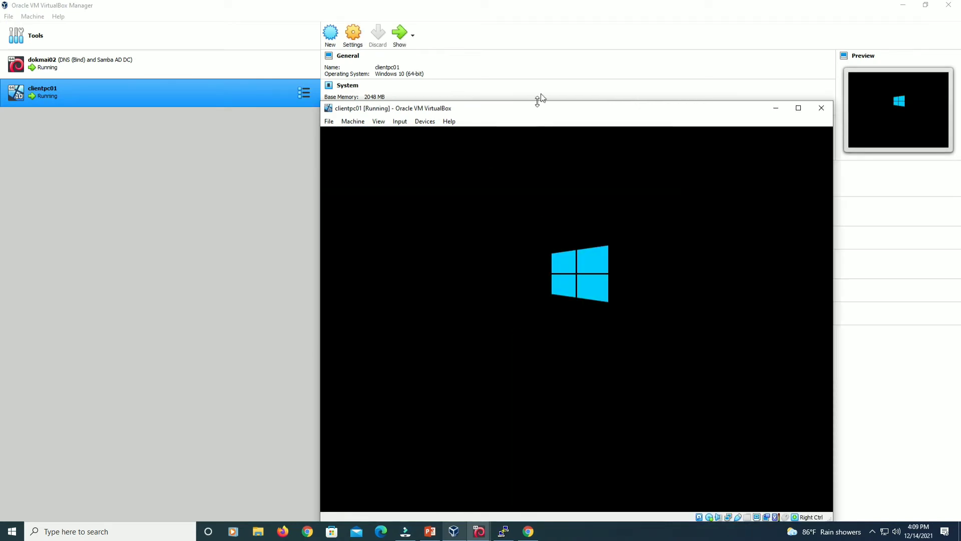
Set the Windows Setup time and currency format to Malay (Malaysia) and continue.
{"action": "left_click_drag", "start_coordinate": [552, 111], "coordinate": [507, 62]}
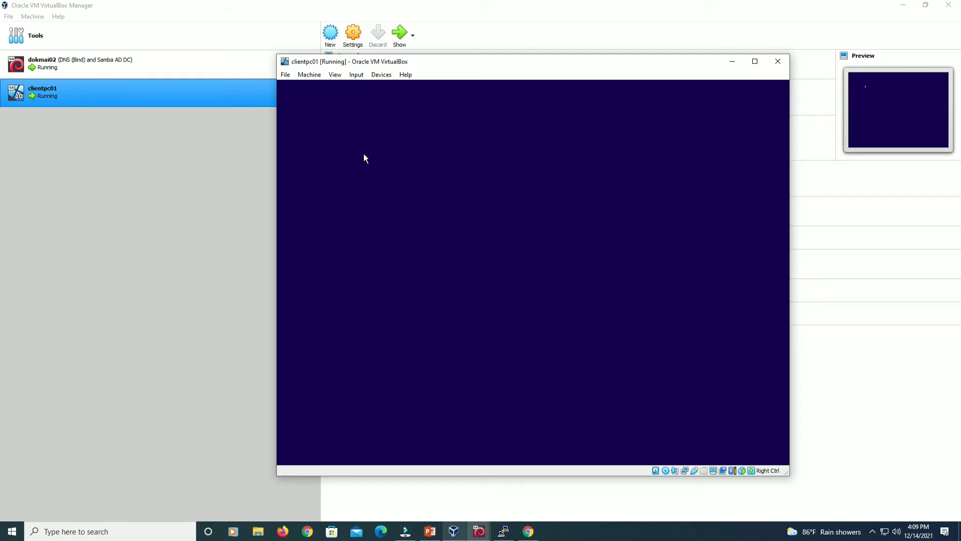
{"action": "left_click", "coordinate": [632, 281]}
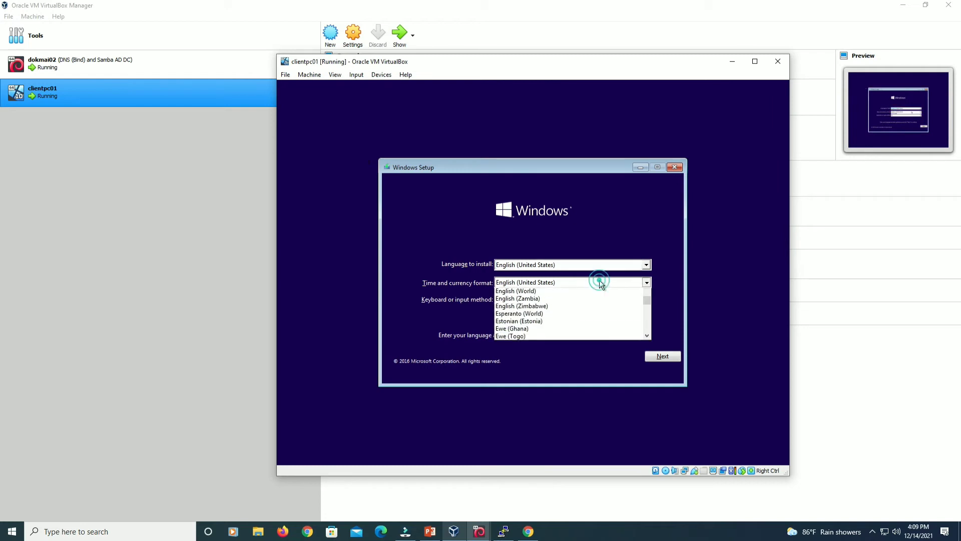
{"action": "scroll", "coordinate": [581, 328], "scroll_direction": "down", "scroll_amount": 2}
{"action": "scroll", "coordinate": [579, 325], "scroll_direction": "down", "scroll_amount": 7}
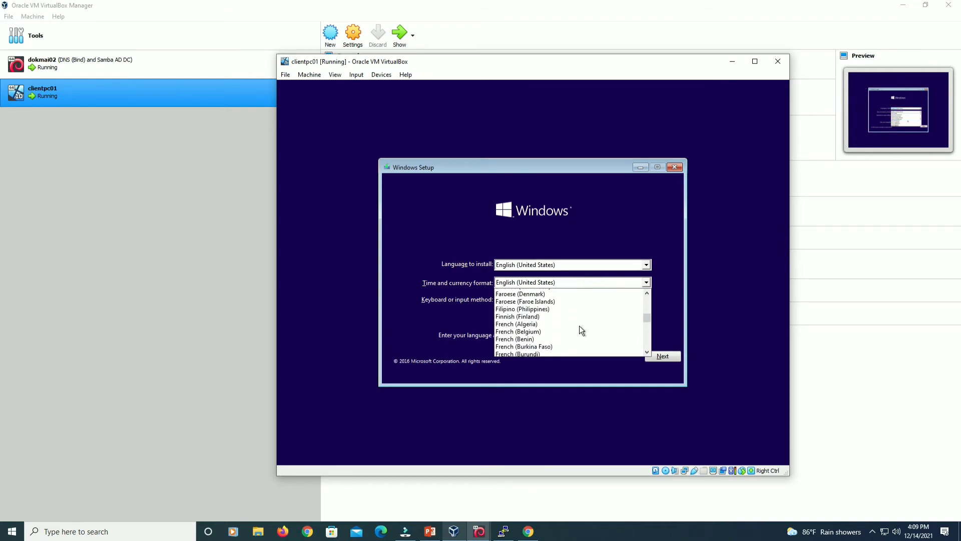
{"action": "key", "text": "m"}
{"action": "scroll", "coordinate": [579, 323], "scroll_direction": "down", "scroll_amount": 3}
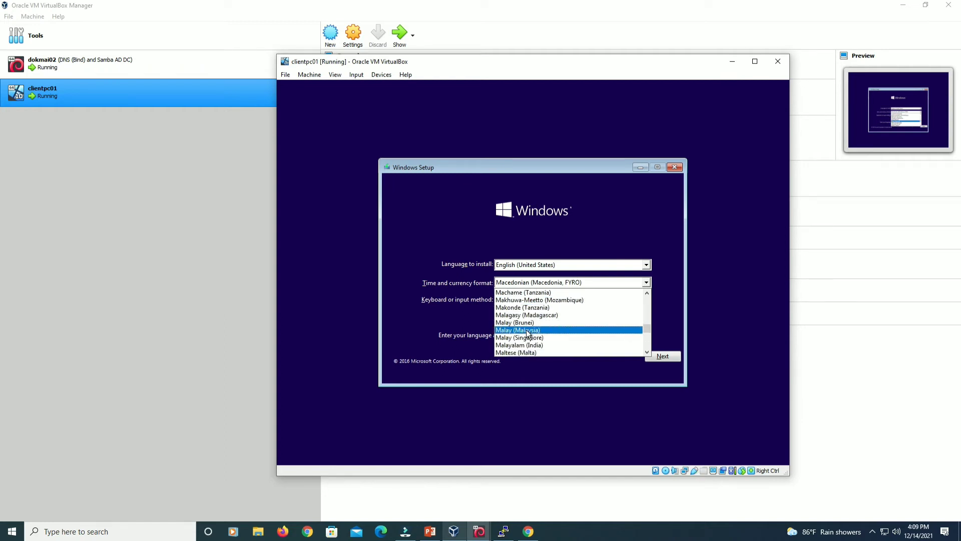
{"action": "left_click", "coordinate": [568, 337]}
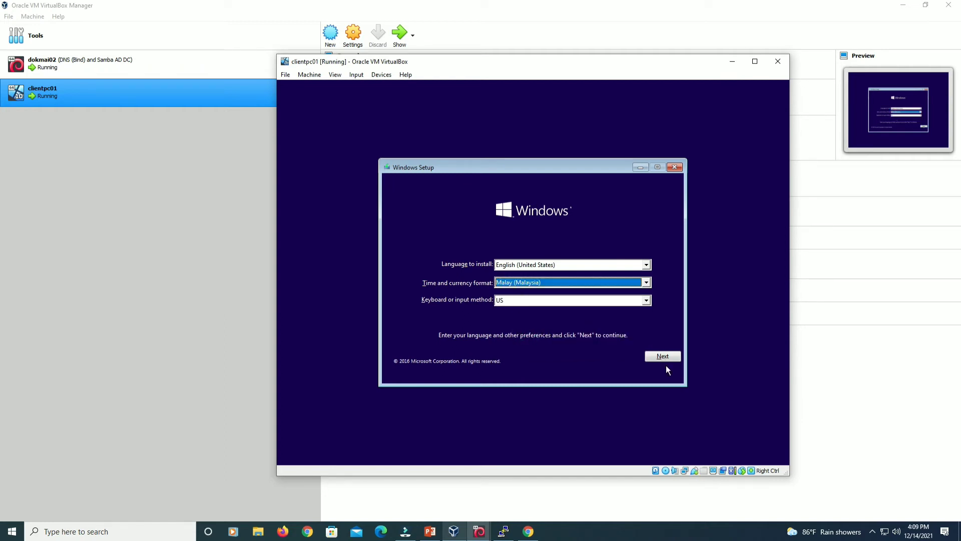
{"action": "left_click", "coordinate": [663, 356]}
Install Windows 10 Pro without a product key, accepting the license, using Custom installation.
{"action": "left_click", "coordinate": [541, 277]}
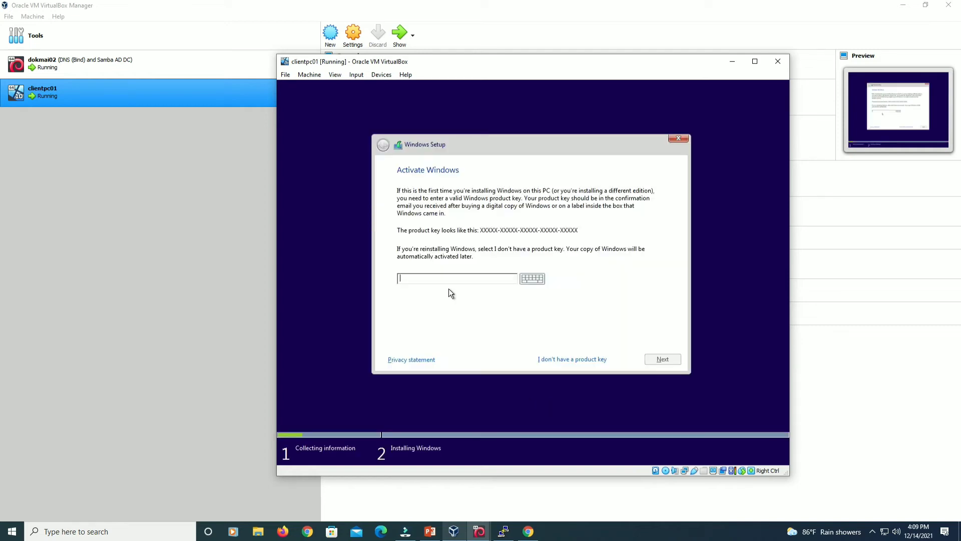
{"action": "left_click", "coordinate": [590, 359]}
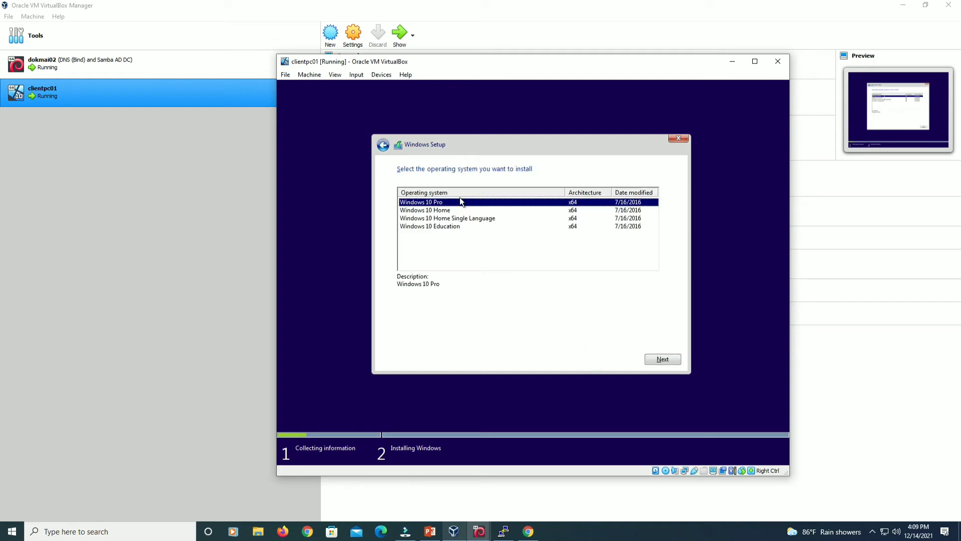
{"action": "left_click", "coordinate": [660, 358]}
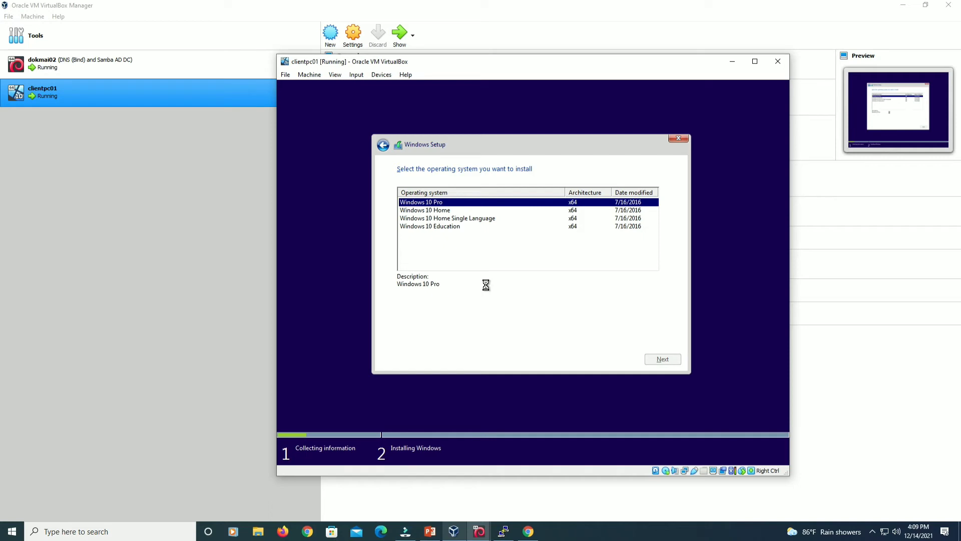
{"action": "left_click", "coordinate": [456, 334]}
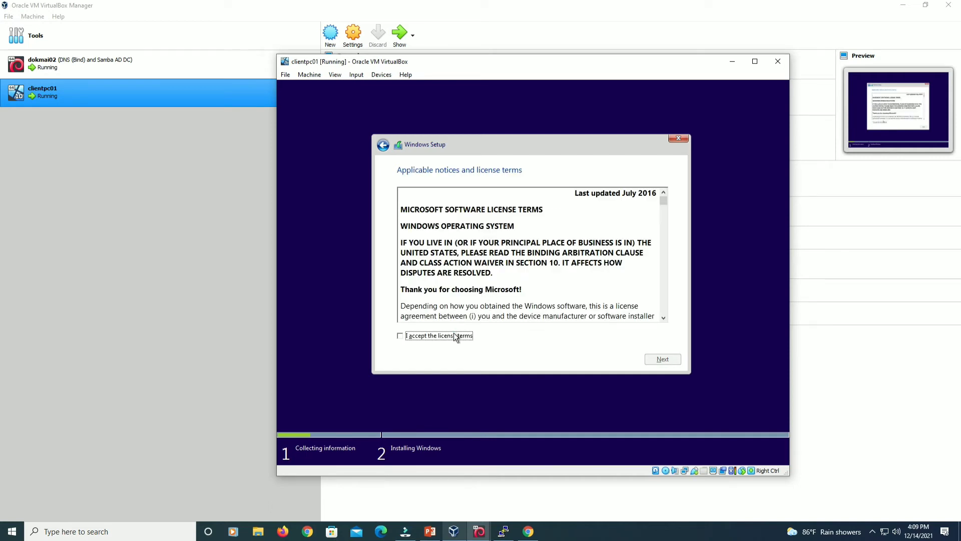
{"action": "left_click", "coordinate": [666, 356]}
{"action": "left_click", "coordinate": [524, 262]}
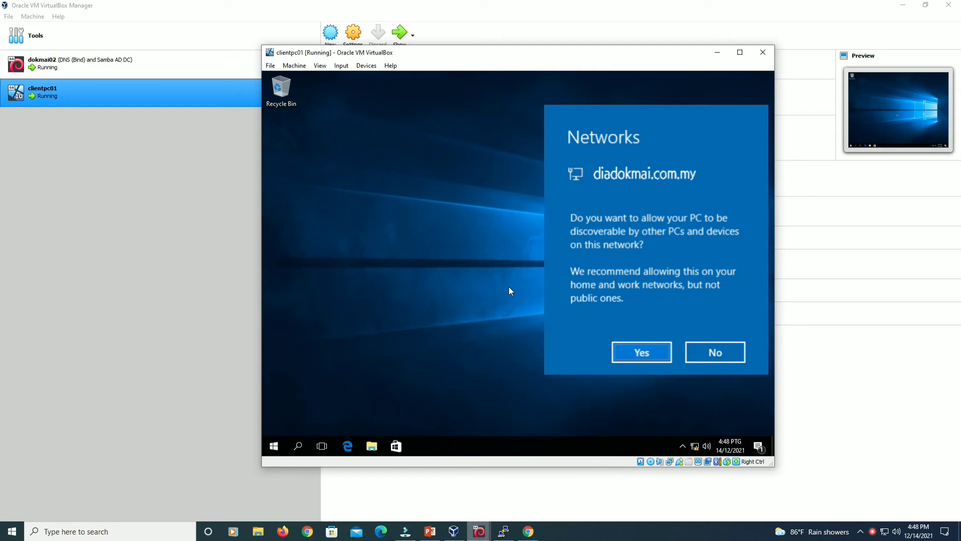
Answer the network discovery prompt and reselect clientpc01 in VirtualBox Manager.
{"action": "left_click", "coordinate": [510, 290]}
{"action": "left_click", "coordinate": [195, 201]}
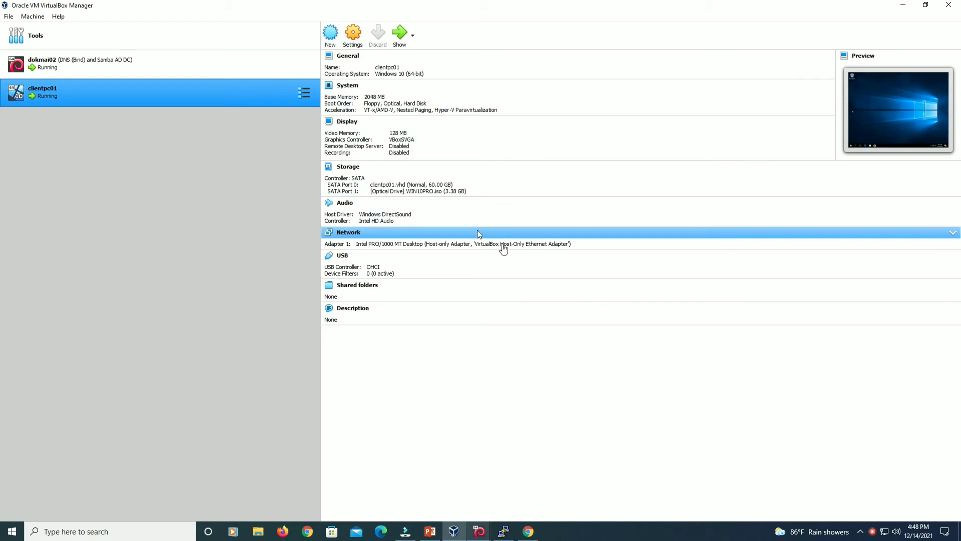
{"action": "left_click", "coordinate": [235, 64]}
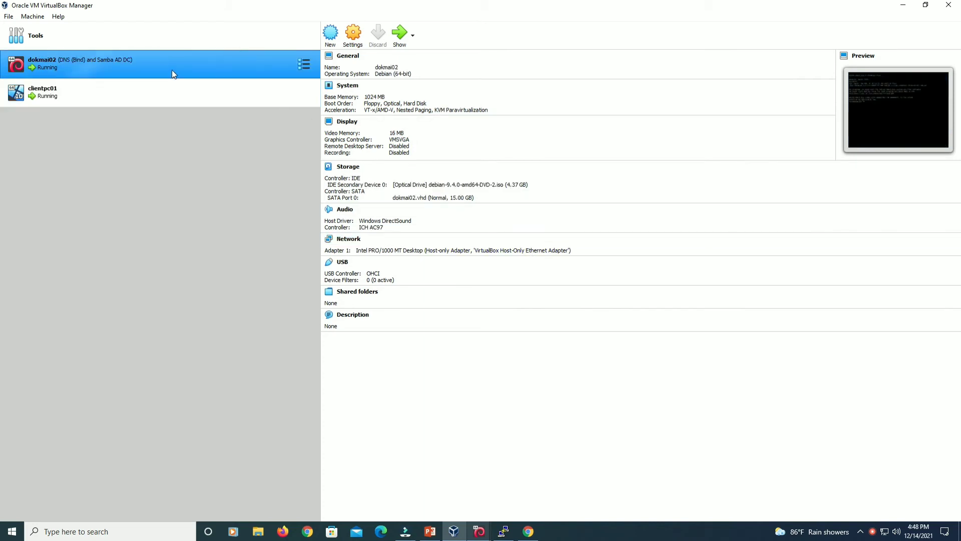
{"action": "left_click", "coordinate": [184, 90]}
Bring clientpc01's VM window forward and open its network settings from the tray.
{"action": "mouse_move", "coordinate": [503, 532]}
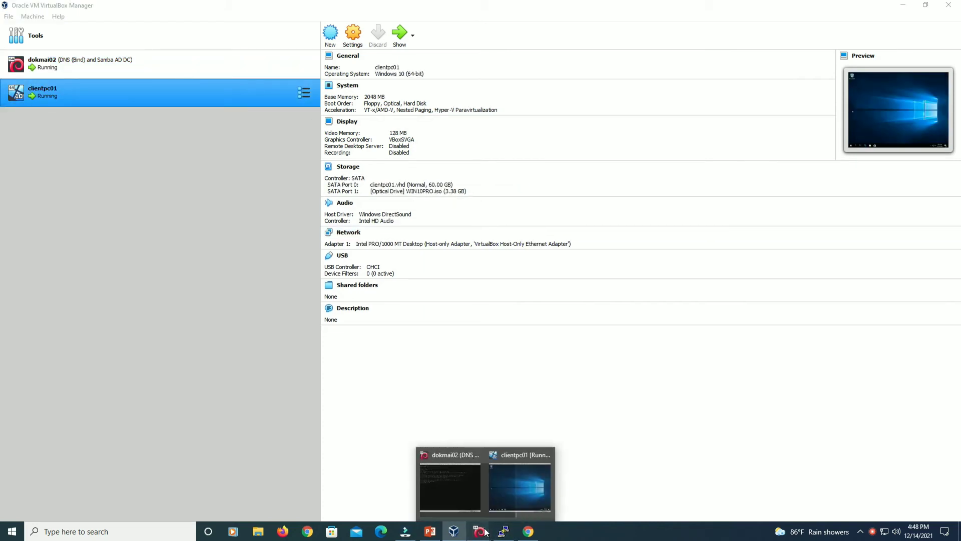
{"action": "left_click", "coordinate": [506, 507]}
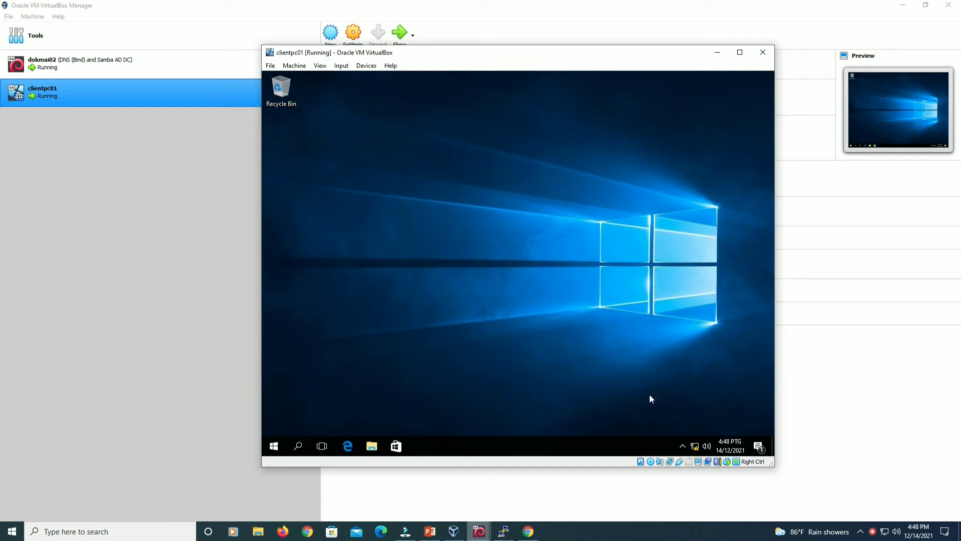
{"action": "left_click", "coordinate": [696, 447]}
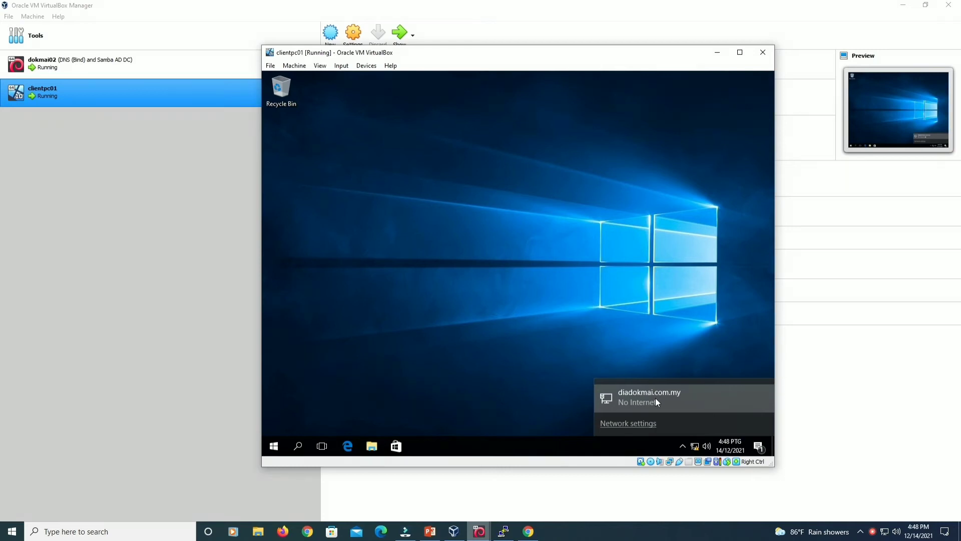
{"action": "left_click", "coordinate": [648, 423]}
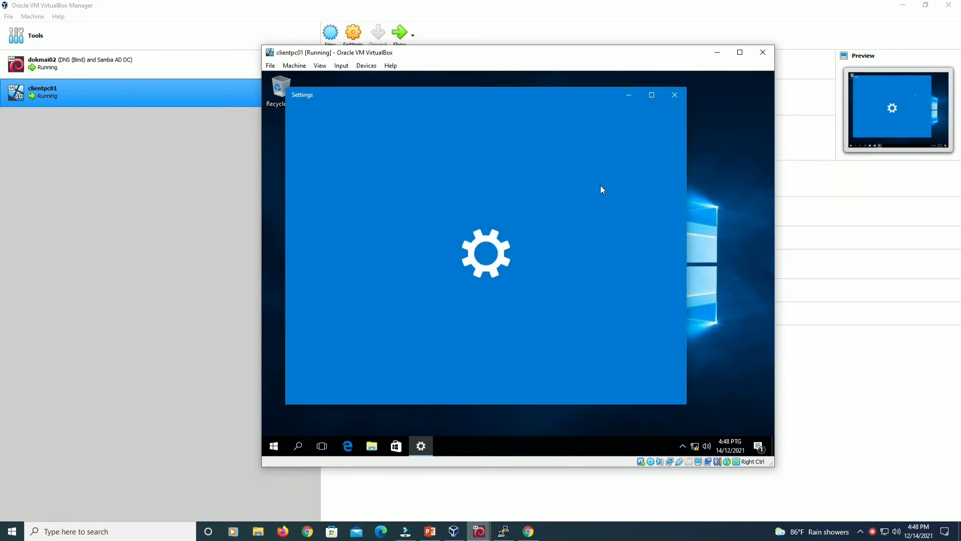
Check the Ethernet details: IPv4 172.16.0.20 leased from DHCP server 172.16.0.5.
{"action": "left_click", "coordinate": [496, 216]}
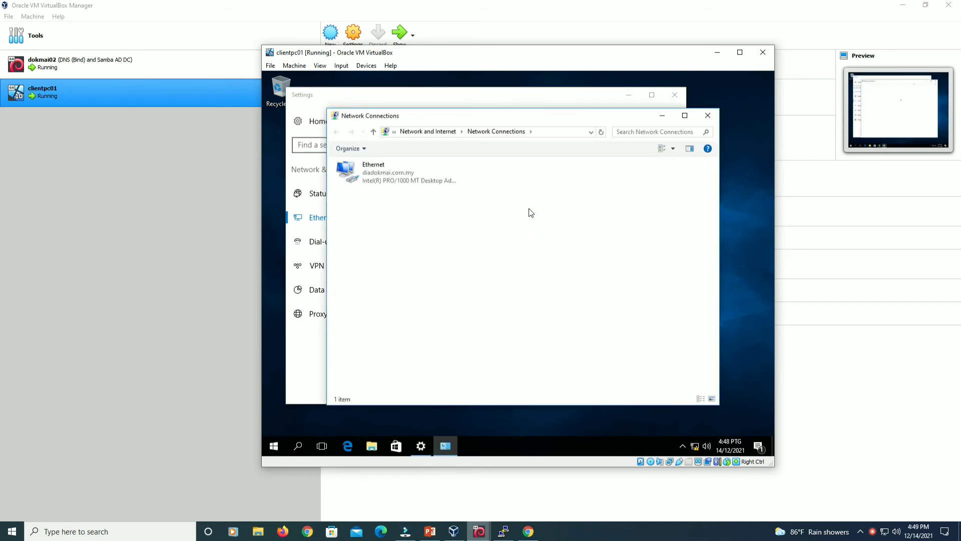
{"action": "double_click", "coordinate": [407, 179]}
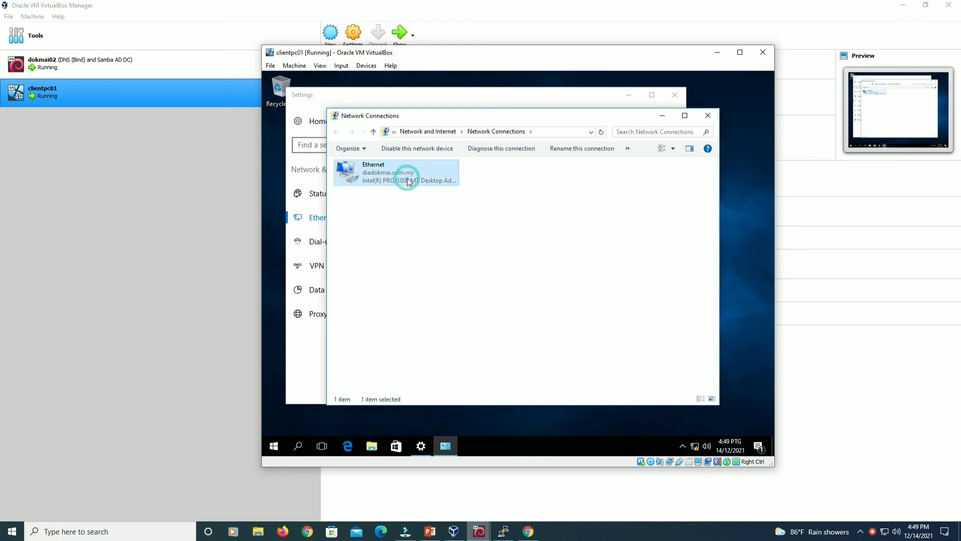
{"action": "left_click", "coordinate": [465, 251]}
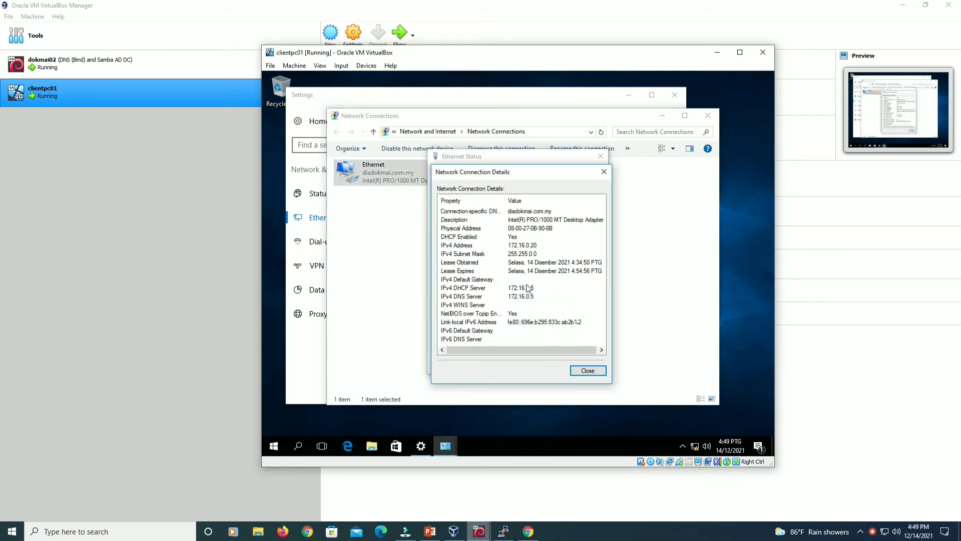
{"action": "left_click", "coordinate": [532, 245]}
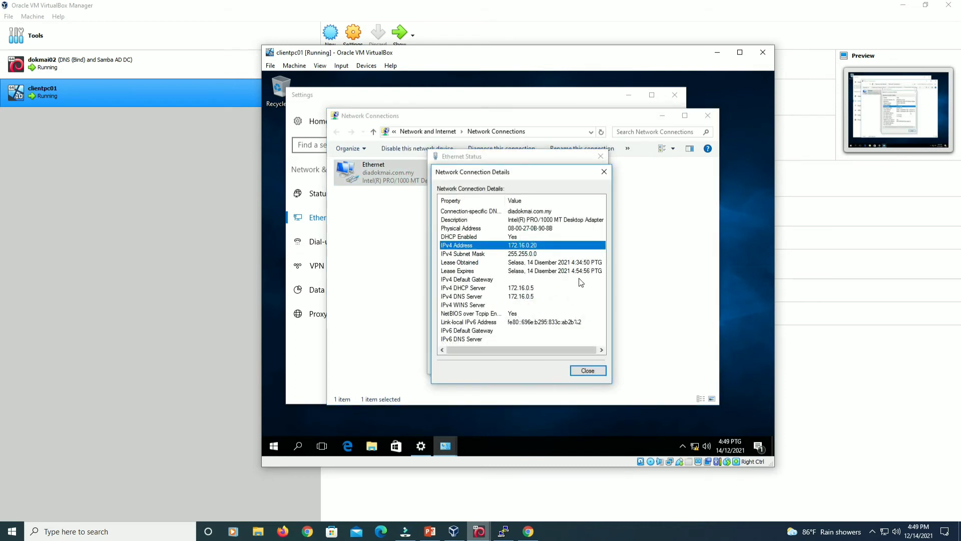
{"action": "left_click", "coordinate": [495, 292]}
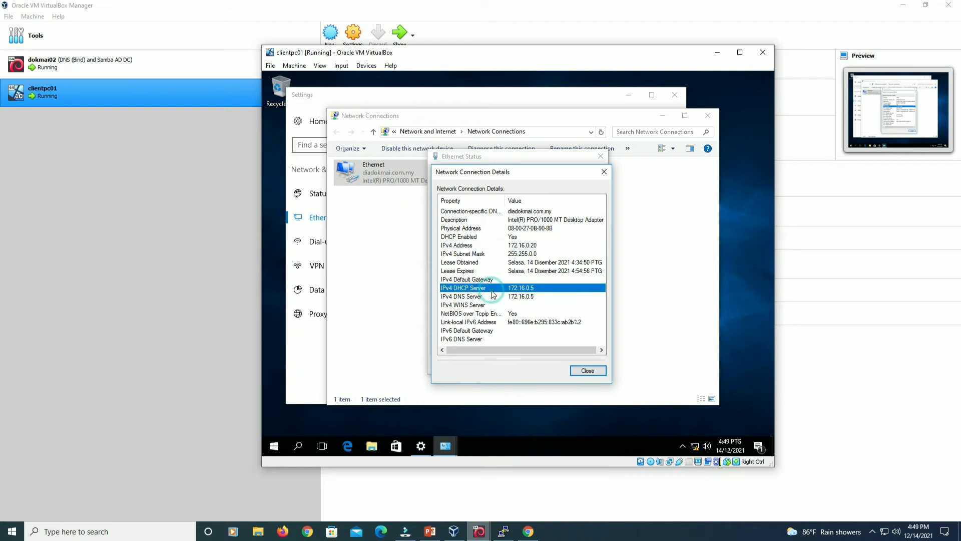
{"action": "left_click", "coordinate": [531, 299]}
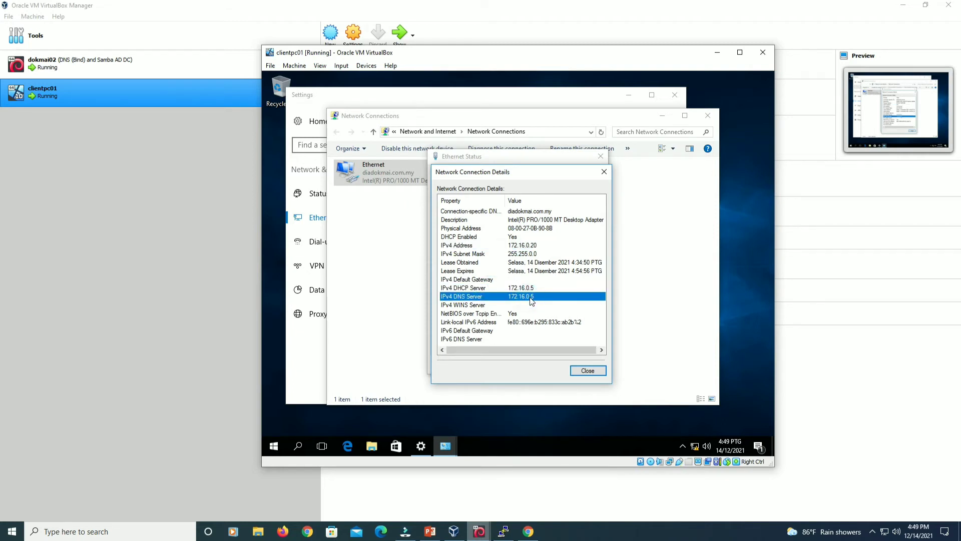
Close the network windows and open clientpc01's Snapshots view in VirtualBox Manager.
{"action": "left_click", "coordinate": [604, 172]}
{"action": "left_click", "coordinate": [601, 156]}
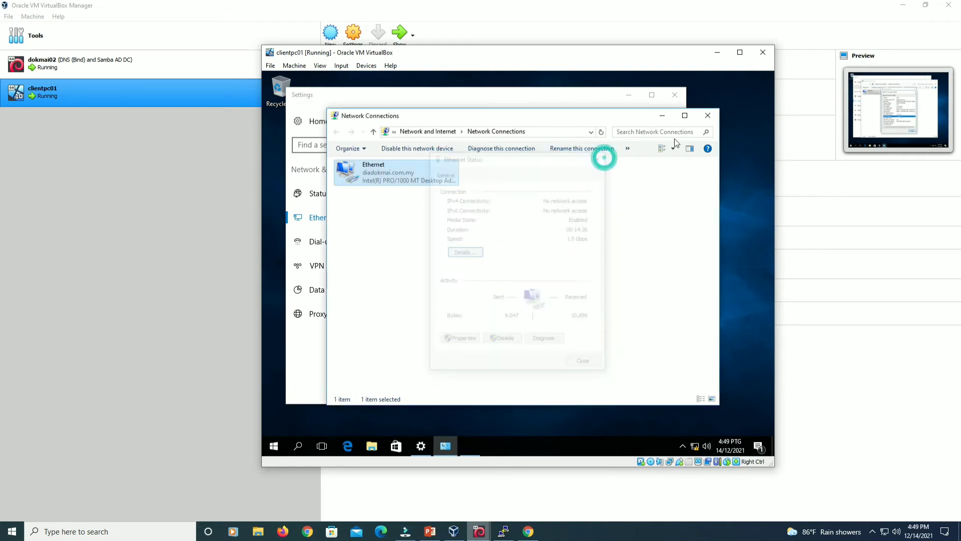
{"action": "left_click", "coordinate": [713, 115]}
{"action": "left_click", "coordinate": [675, 94]}
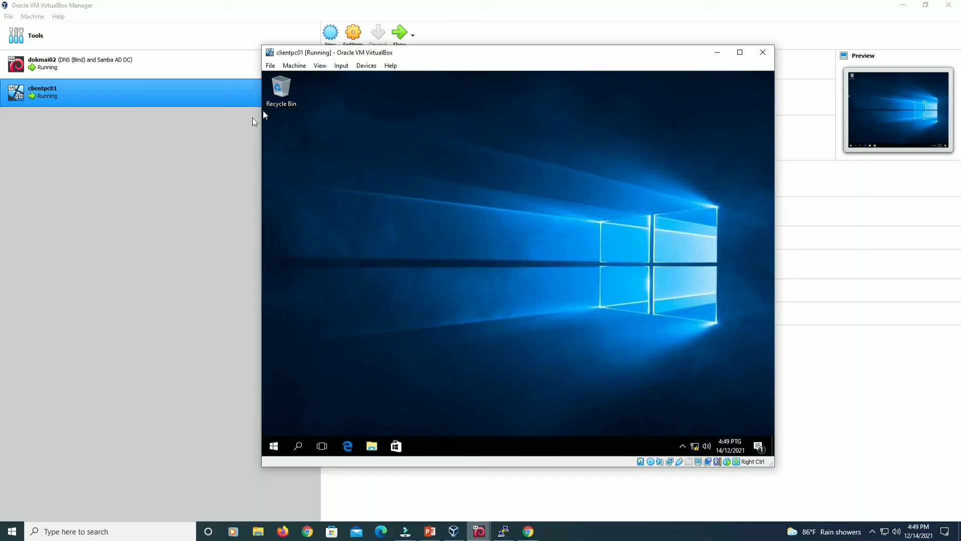
{"action": "left_click", "coordinate": [230, 138]}
{"action": "left_click", "coordinate": [304, 93]}
{"action": "left_click", "coordinate": [356, 113]}
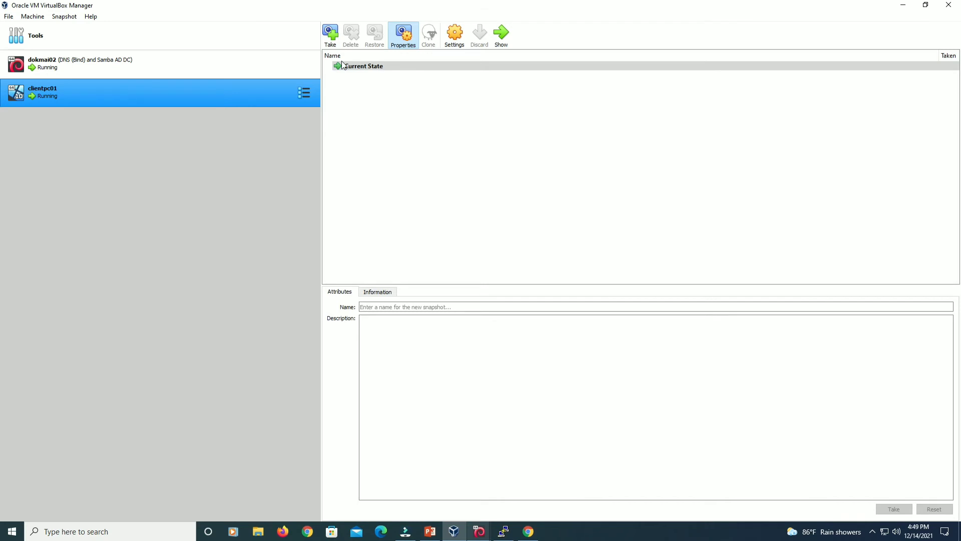
Take a snapshot of clientpc01 and name it 'New Installation'.
{"action": "left_click", "coordinate": [331, 35]}
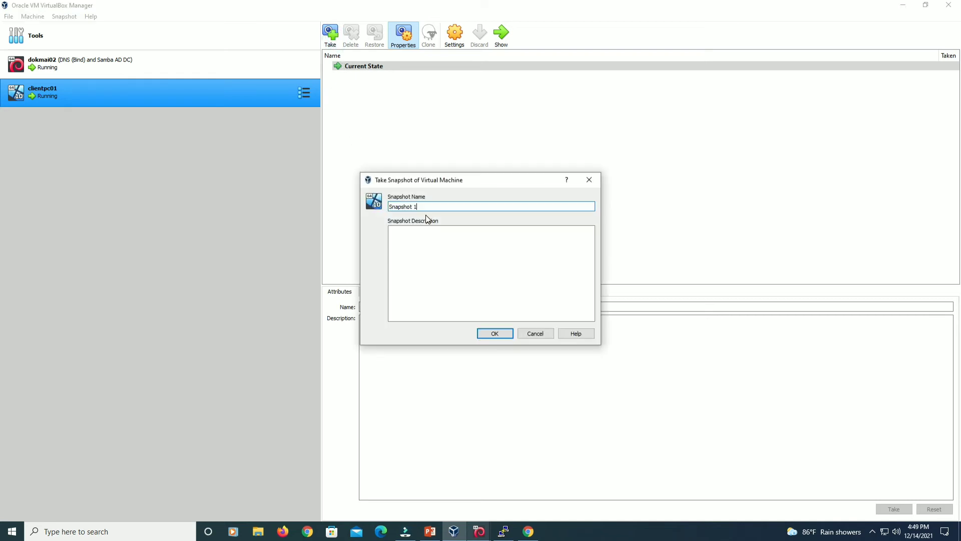
{"action": "type", "text": "New Im"}
{"action": "key", "text": "BackSpace"}
{"action": "type", "text": "nstallation"}
{"action": "left_click", "coordinate": [486, 339]}
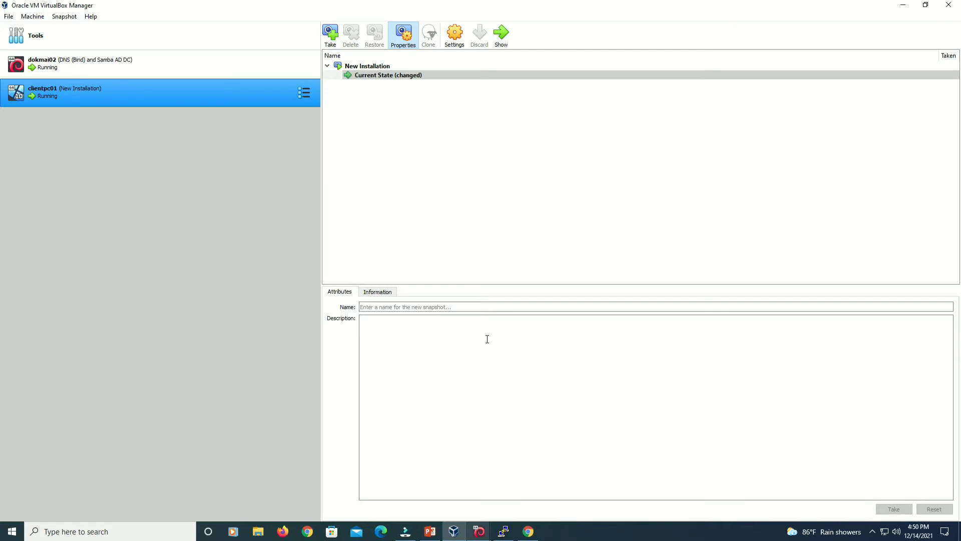
Open This PC's System properties, maximized, and its Change settings for DESKTOP-DG2LIPQ.
{"action": "mouse_move", "coordinate": [503, 531]}
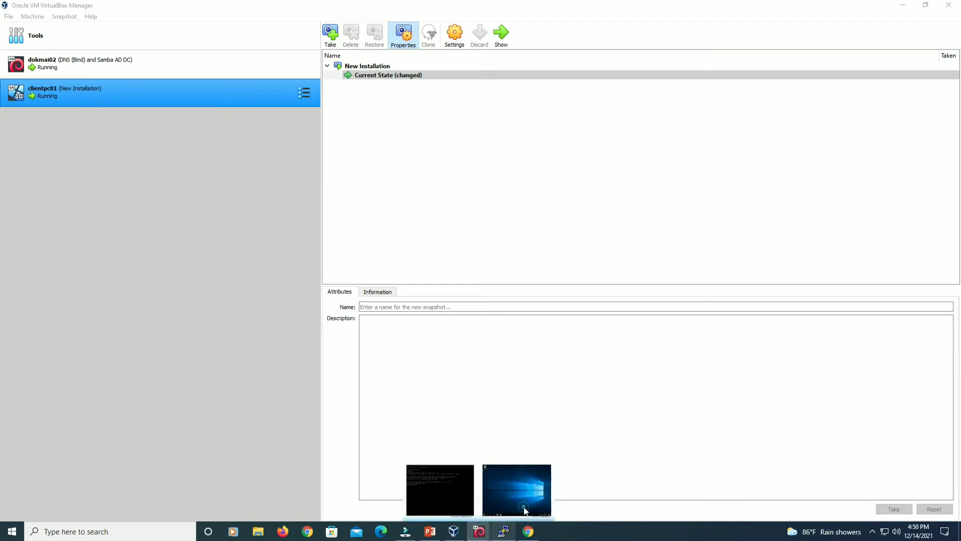
{"action": "left_click", "coordinate": [531, 491]}
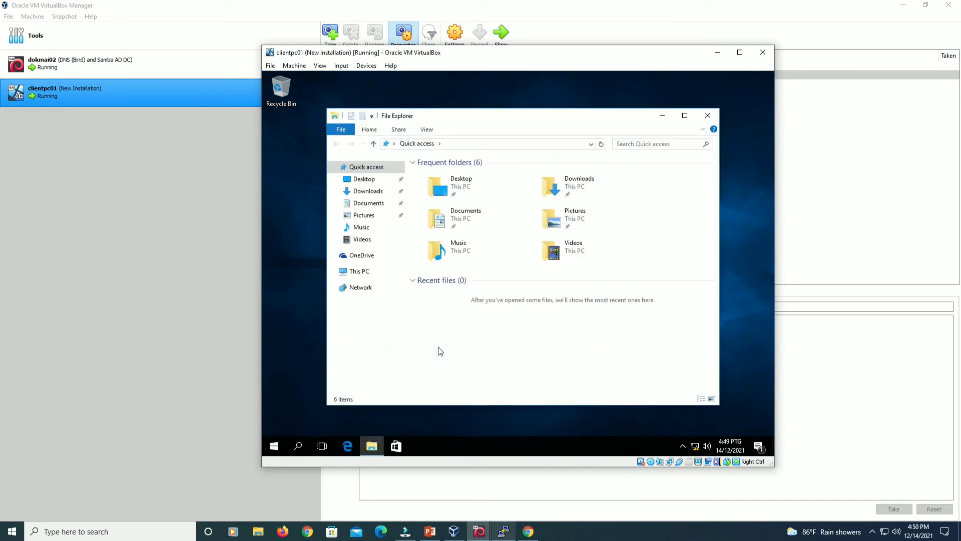
{"action": "right_click", "coordinate": [357, 272]}
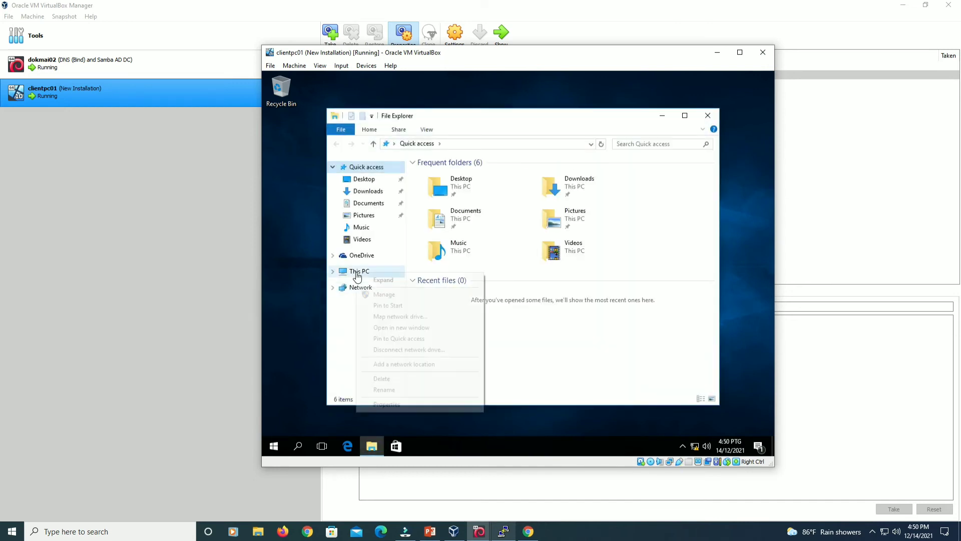
{"action": "left_click", "coordinate": [388, 403]}
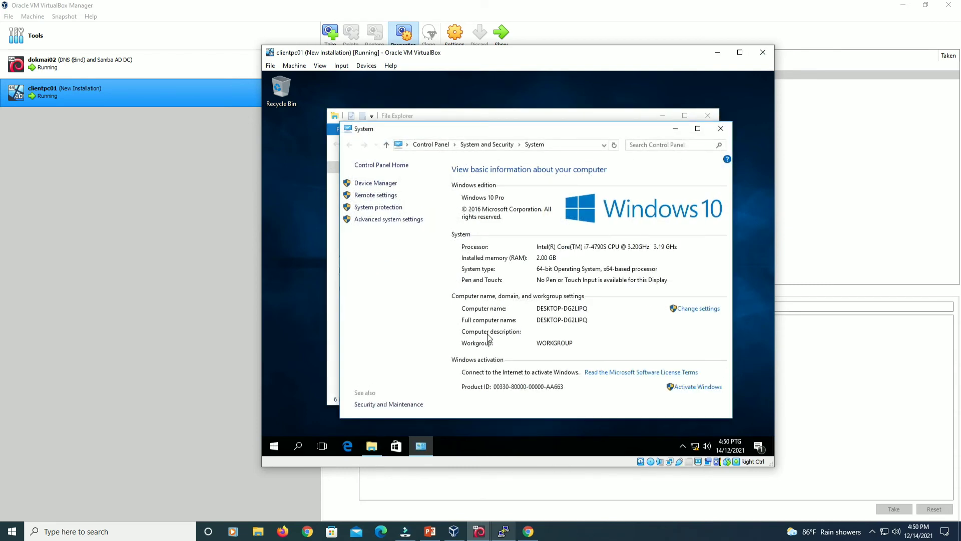
{"action": "left_click", "coordinate": [698, 128]}
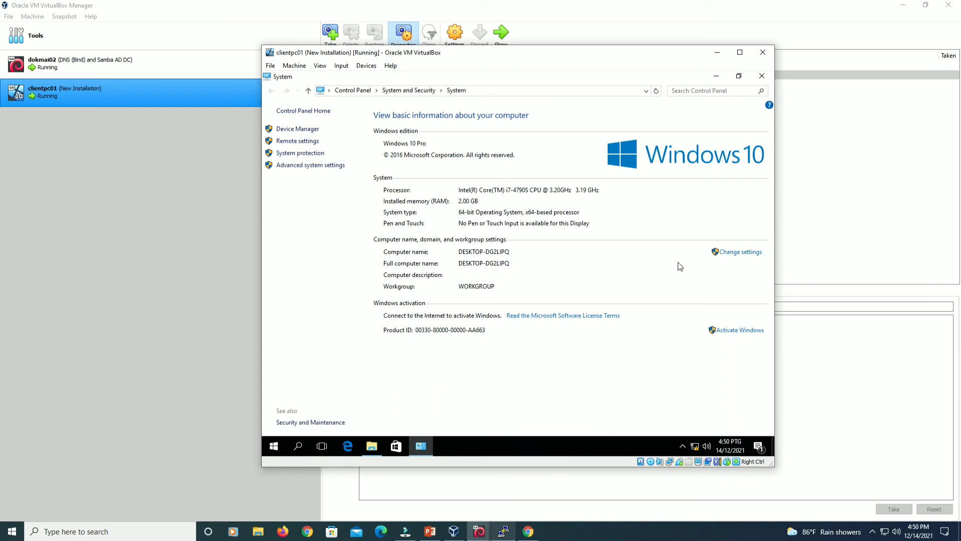
{"action": "left_click", "coordinate": [745, 255]}
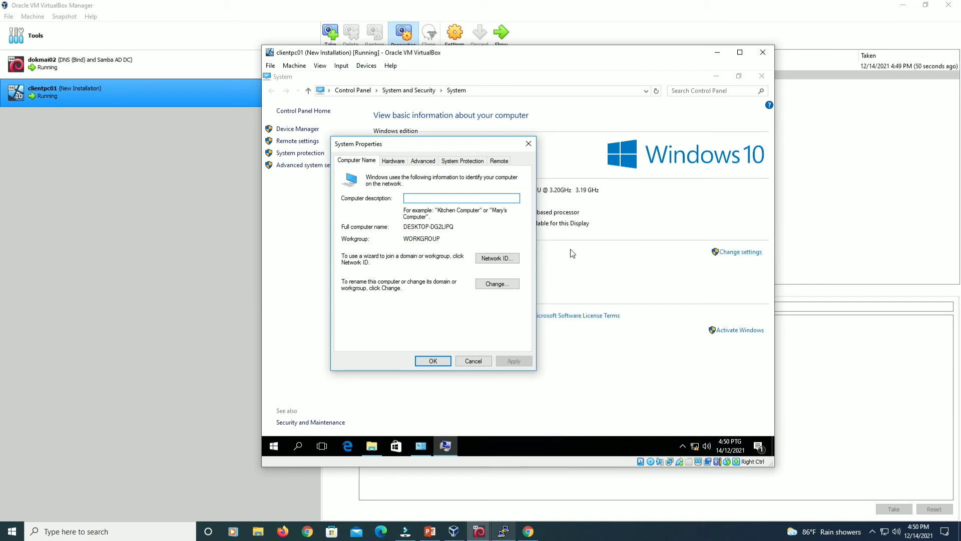
Rename the computer to clientpc01 and set it to join domain diadokmai.com.my.
{"action": "left_click", "coordinate": [498, 284]}
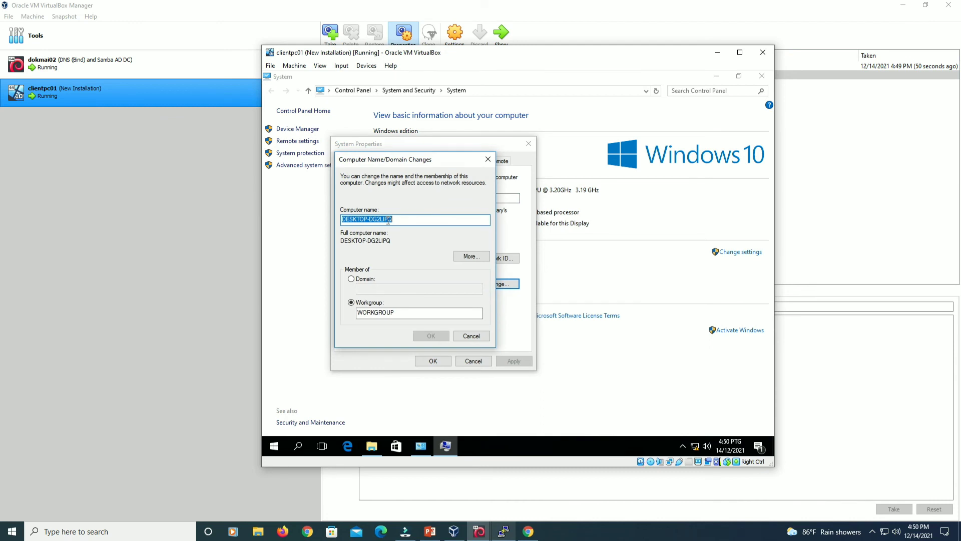
{"action": "type", "text": "clei"}
{"action": "key", "text": "BackSpace"}
{"action": "type", "text": "ientpc01"}
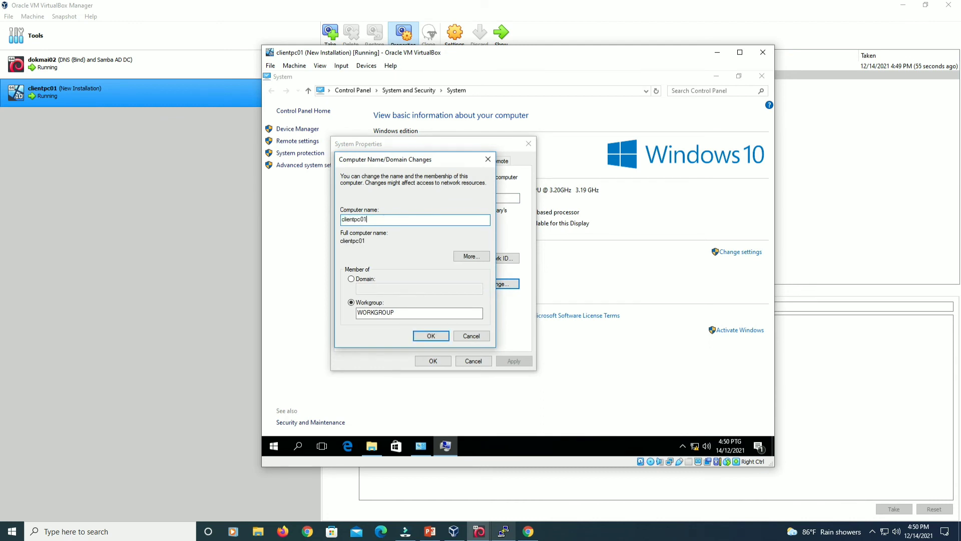
{"action": "left_click", "coordinate": [361, 278]}
{"action": "left_click", "coordinate": [391, 289]}
{"action": "type", "text": "diadok"}
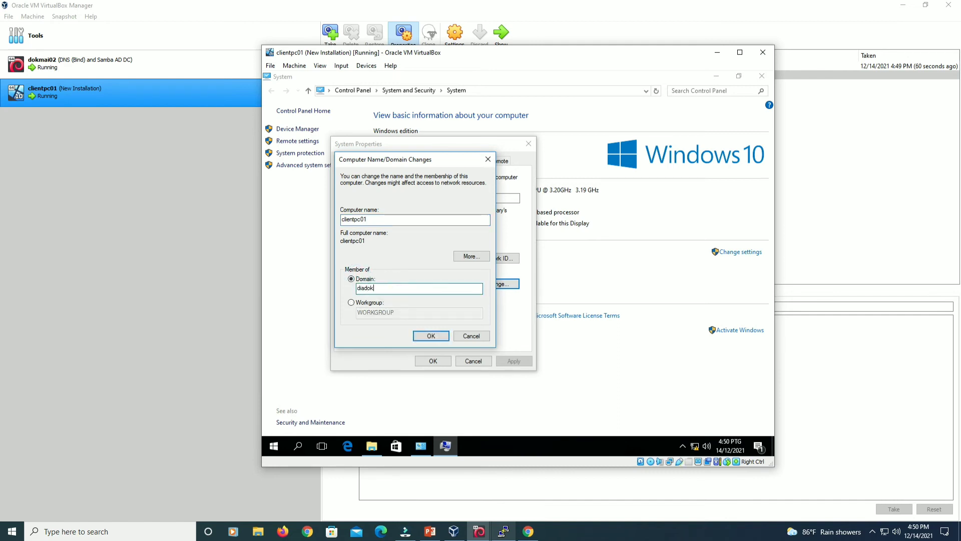
{"action": "type", "text": "mai.com.my"}
{"action": "left_click", "coordinate": [434, 336]}
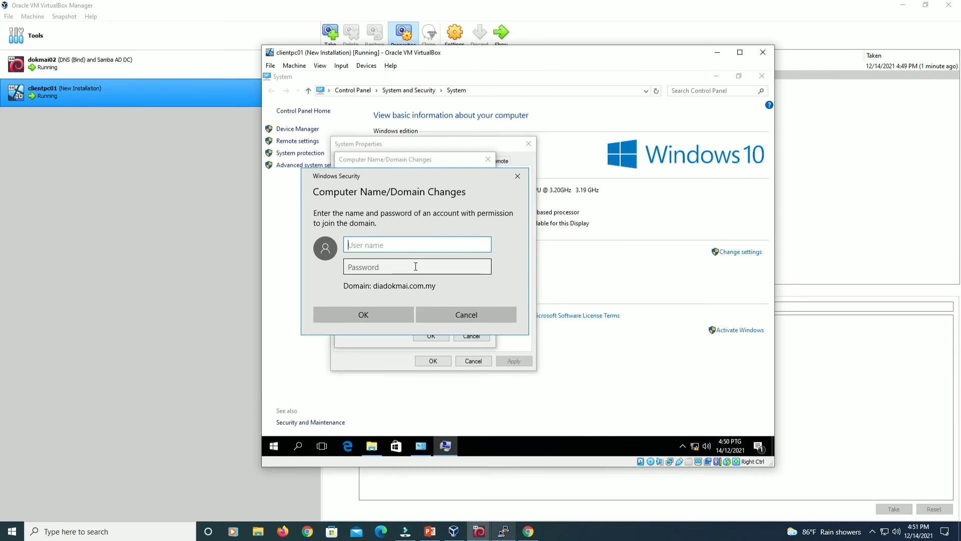
Authenticate the domain join as administrator with the domain admin password.
{"action": "type", "text": "administrator"}
{"action": "key", "text": "Tab"}
{"action": "type", "text": "••••••••"}
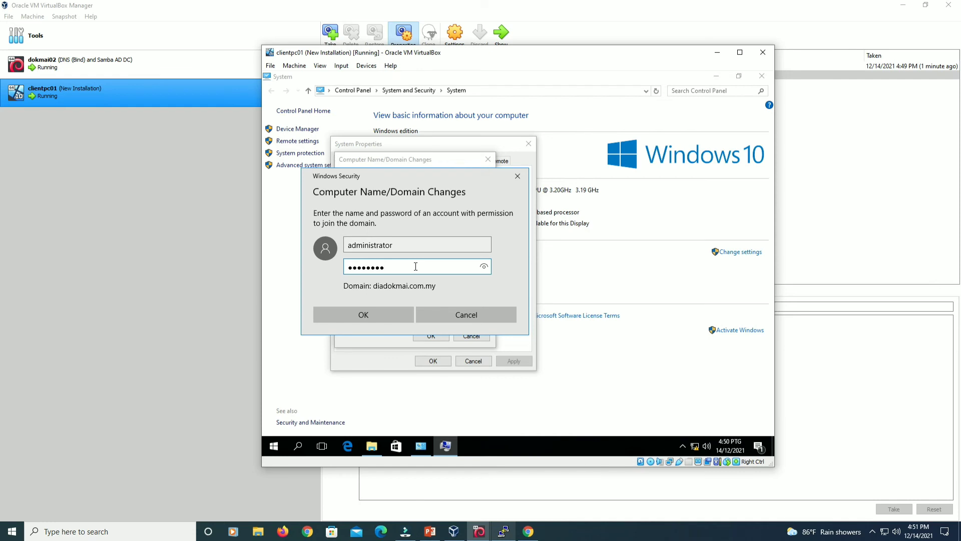
{"action": "double_click", "coordinate": [490, 270]}
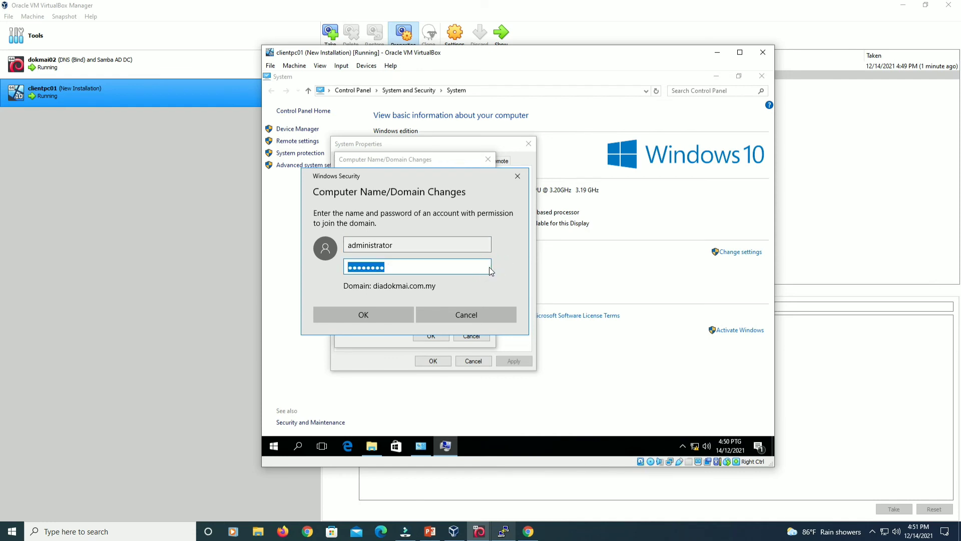
{"action": "left_click", "coordinate": [392, 312]}
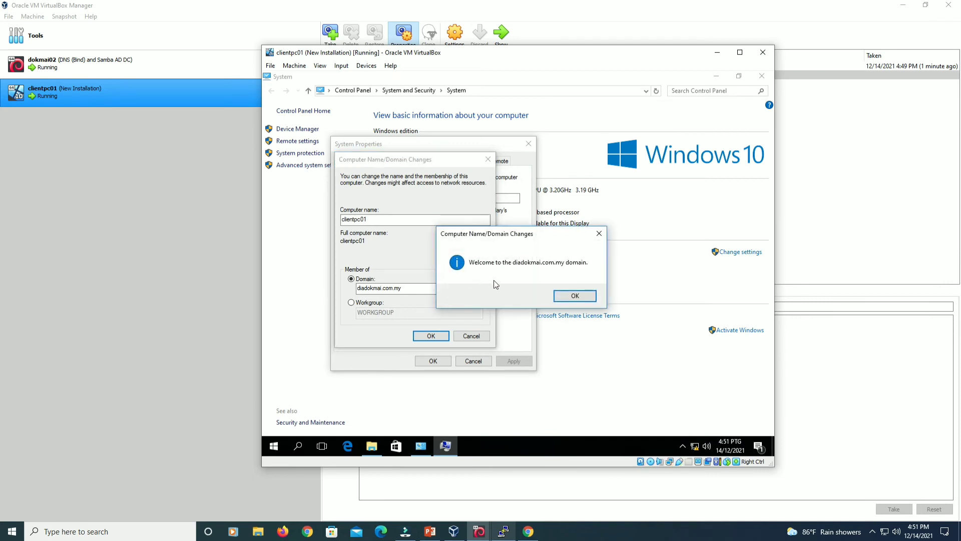
Acknowledge the domain welcome and restart notices, close System Properties, and restart now.
{"action": "left_click", "coordinate": [581, 297]}
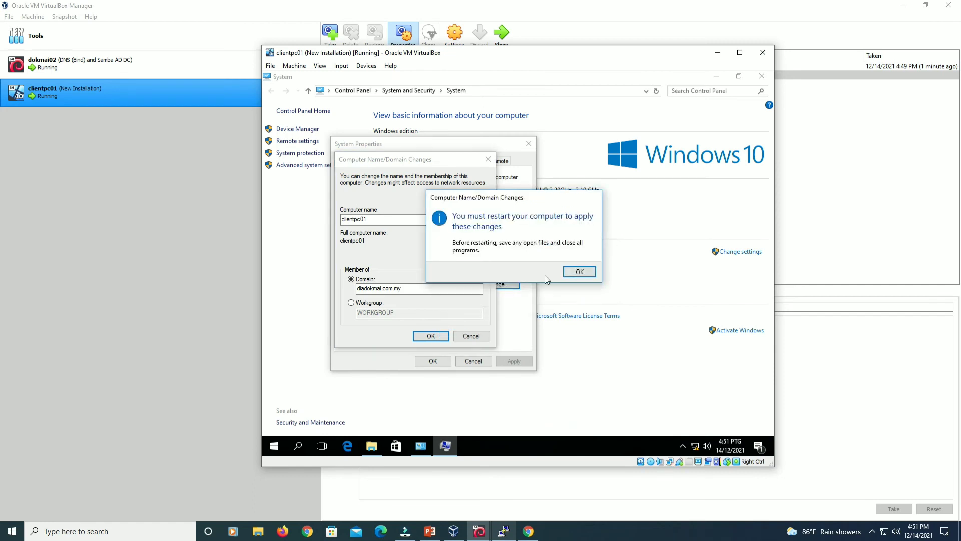
{"action": "left_click", "coordinate": [570, 274]}
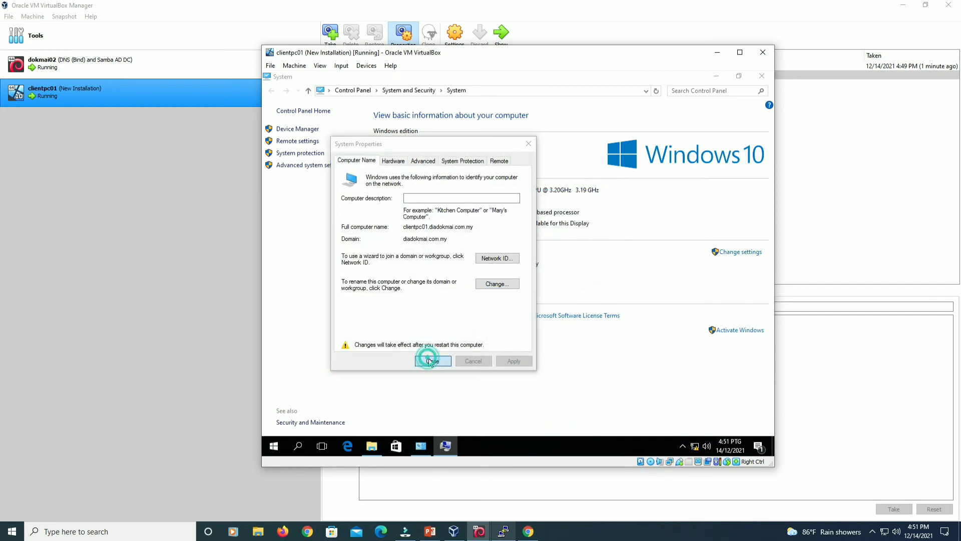
{"action": "left_click", "coordinate": [430, 360]}
{"action": "left_click", "coordinate": [518, 269]}
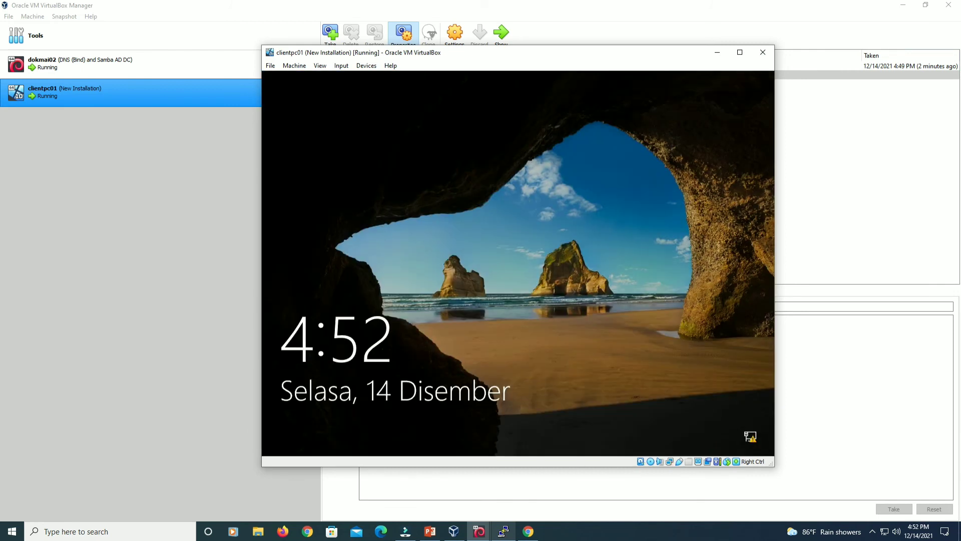
Sign in as Other user with a domain user's name and password, then open Start.
{"action": "left_click", "coordinate": [620, 201]}
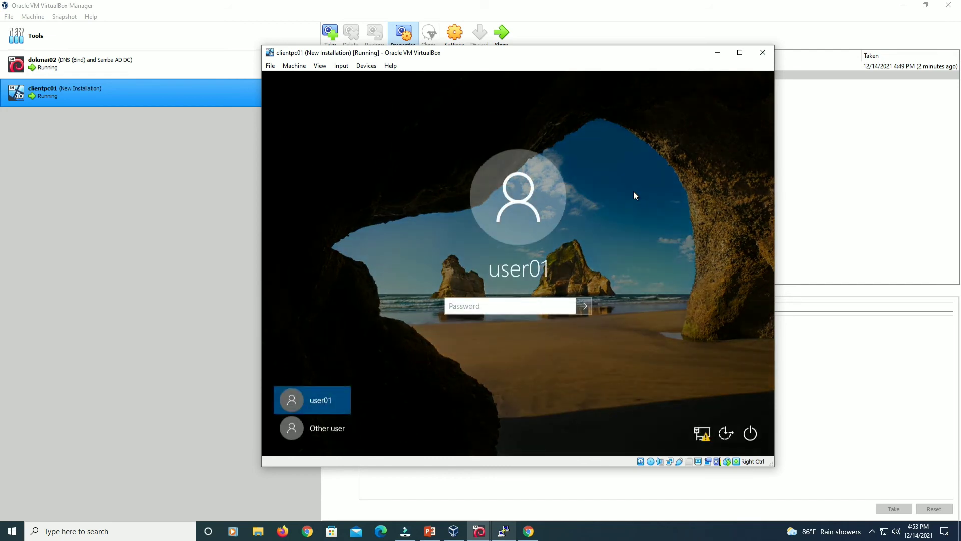
{"action": "left_click", "coordinate": [289, 428]}
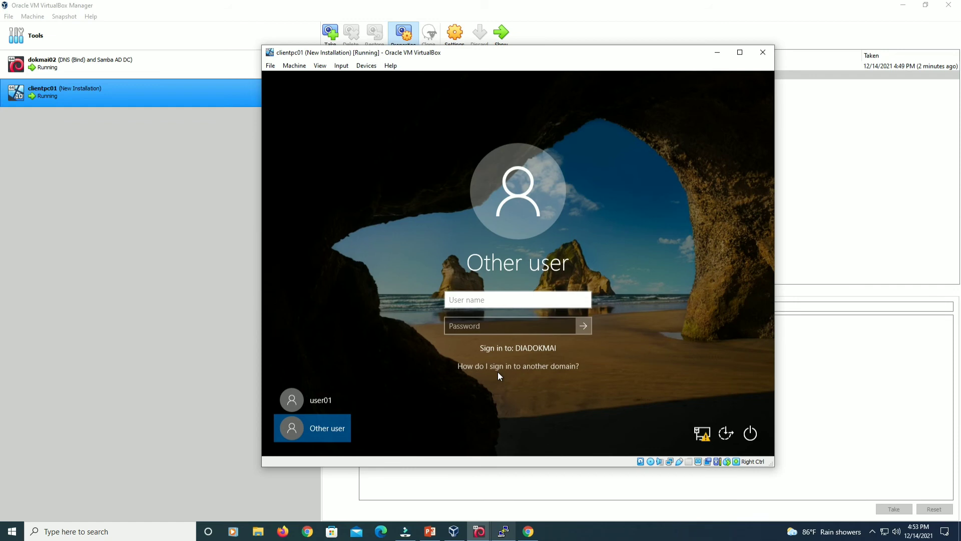
{"action": "left_click", "coordinate": [497, 303]}
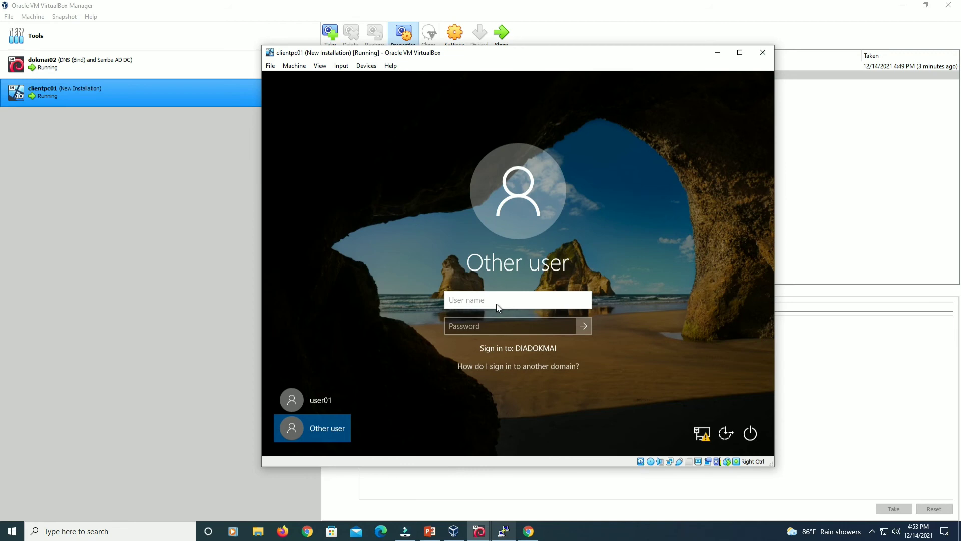
{"action": "type", "text": "hasan.b"}
{"action": "key", "text": "Tab"}
{"action": "type", "text": "P@ssw0rd"}
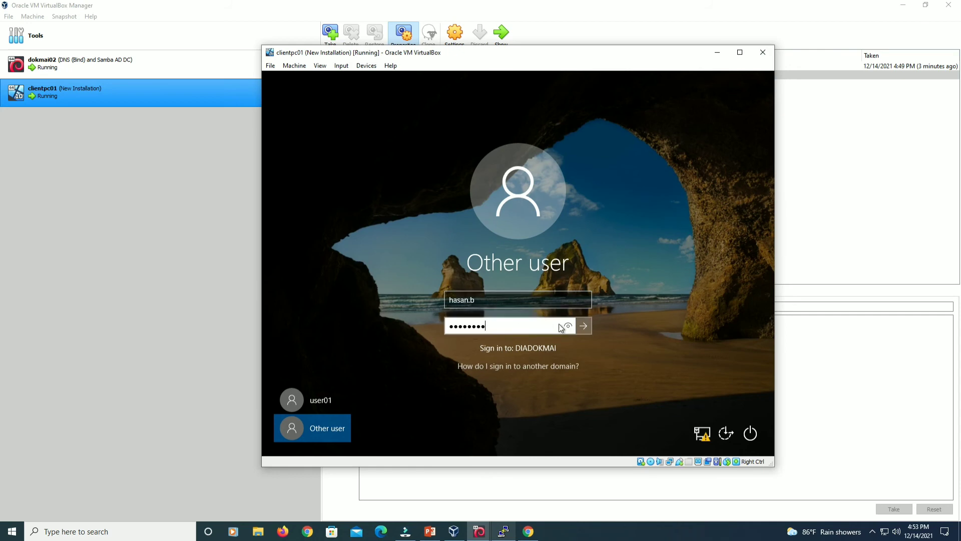
{"action": "left_click", "coordinate": [584, 326]}
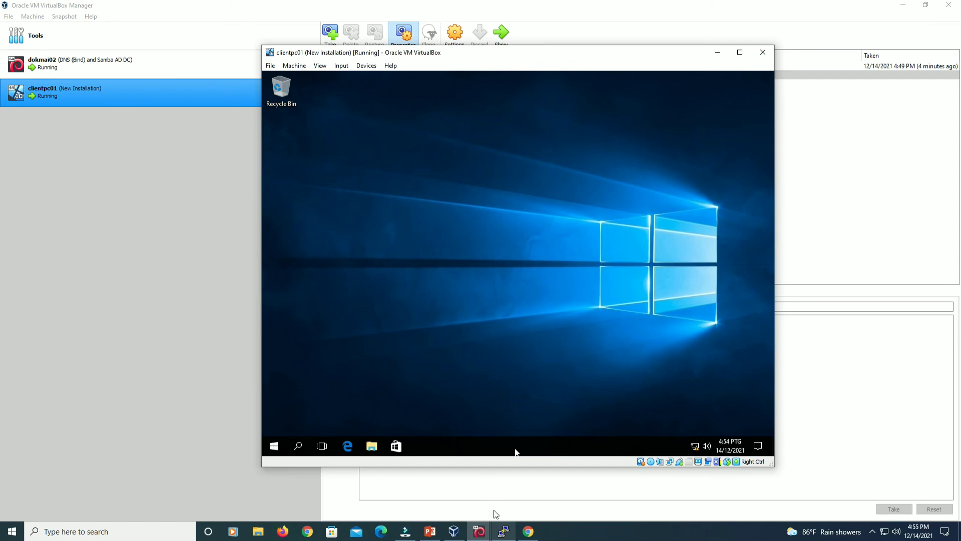
{"action": "left_click", "coordinate": [279, 445]}
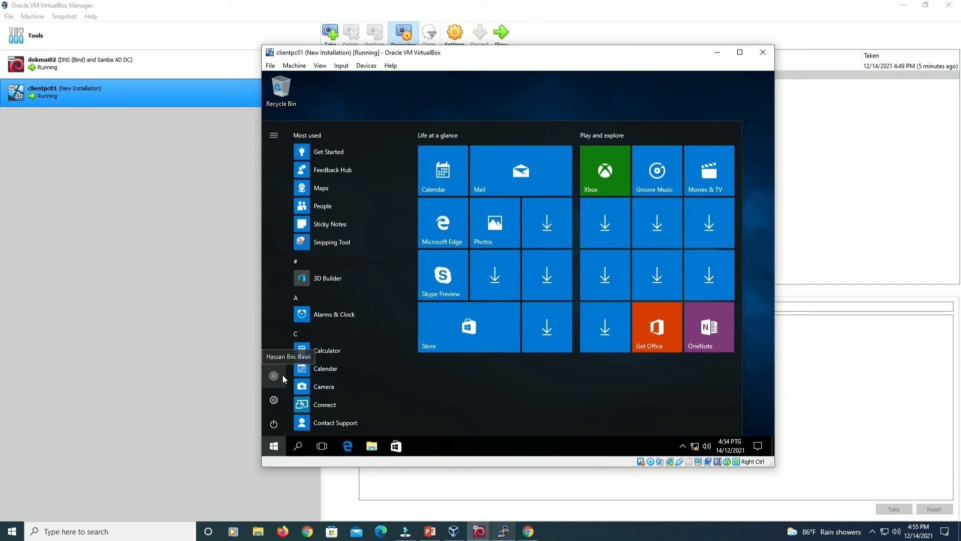
Sign out the first domain user and sign in as a second domain user.
{"action": "left_click", "coordinate": [283, 374]}
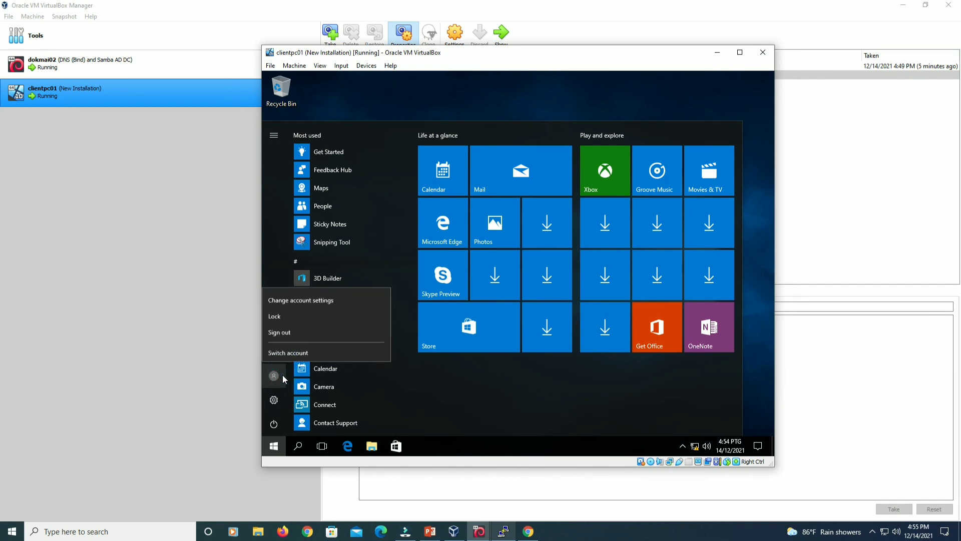
{"action": "left_click", "coordinate": [304, 331]}
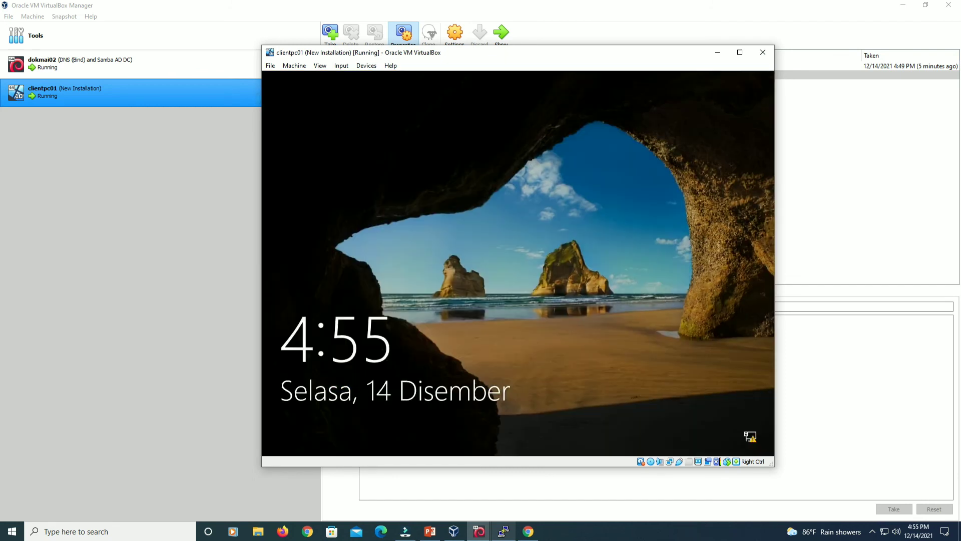
{"action": "key", "text": "Return"}
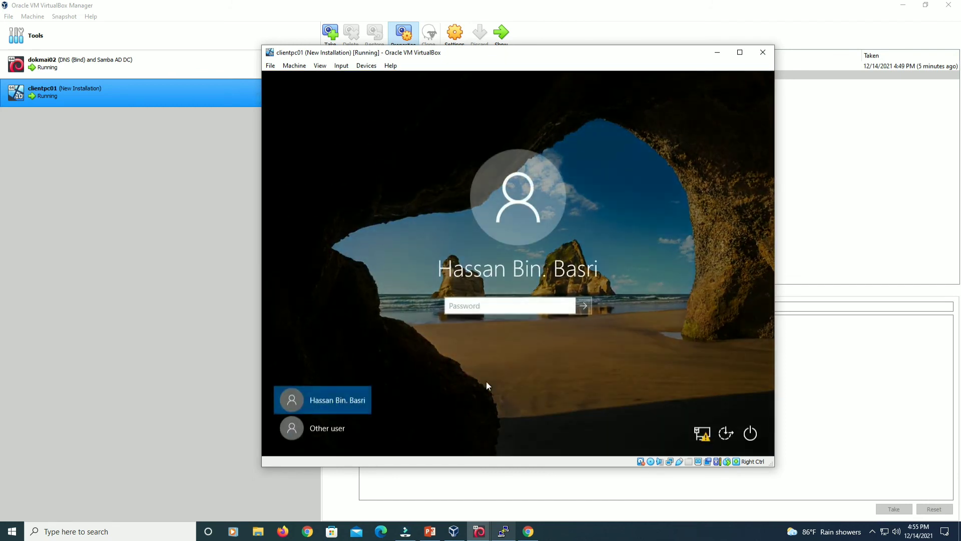
{"action": "left_click", "coordinate": [334, 430]}
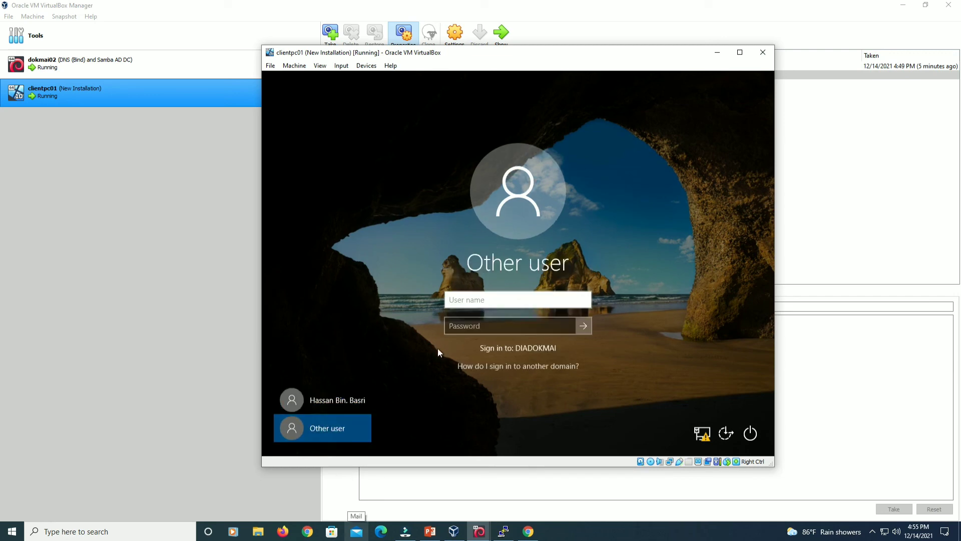
{"action": "type", "text": "anita.r"}
{"action": "key", "text": "Tab"}
{"action": "type", "text": "••••••••"}
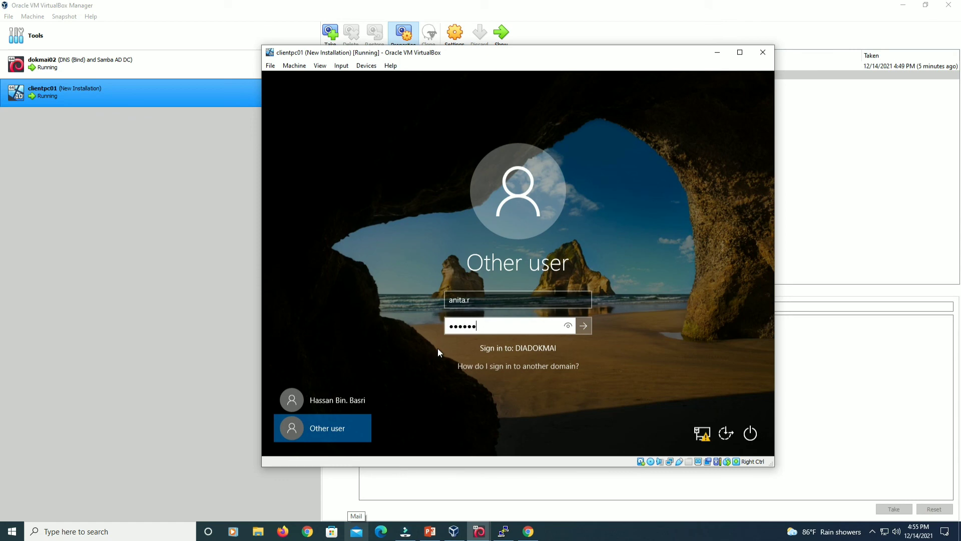
{"action": "left_click", "coordinate": [582, 324]}
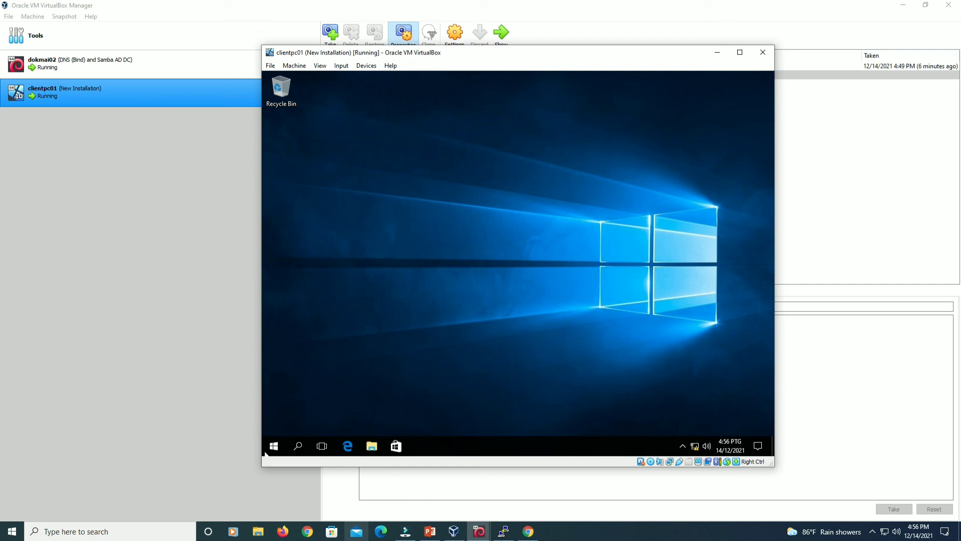
Open the guest's Start menu.
{"action": "left_click", "coordinate": [275, 450]}
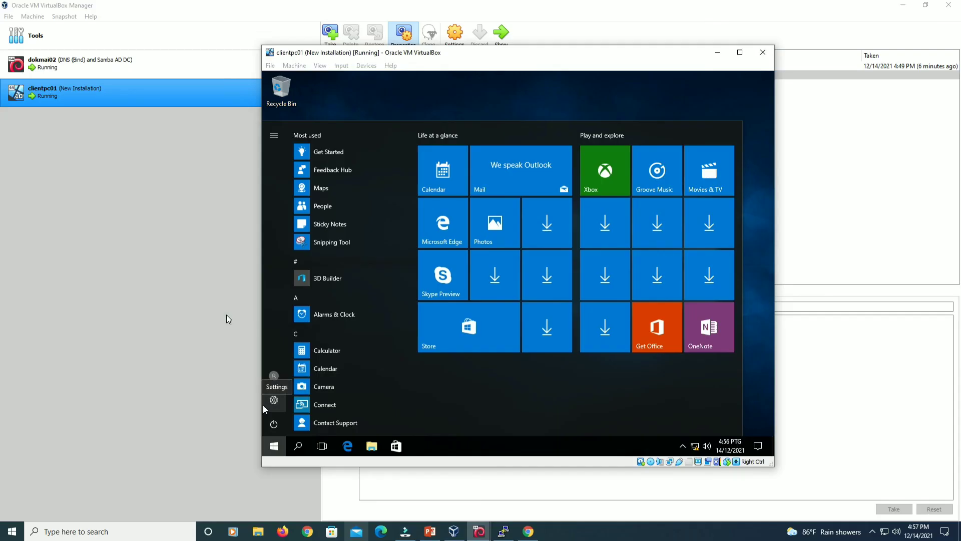
Select the dokmai02 server in VirtualBox Manager and show its snapshot list.
{"action": "left_click", "coordinate": [227, 315]}
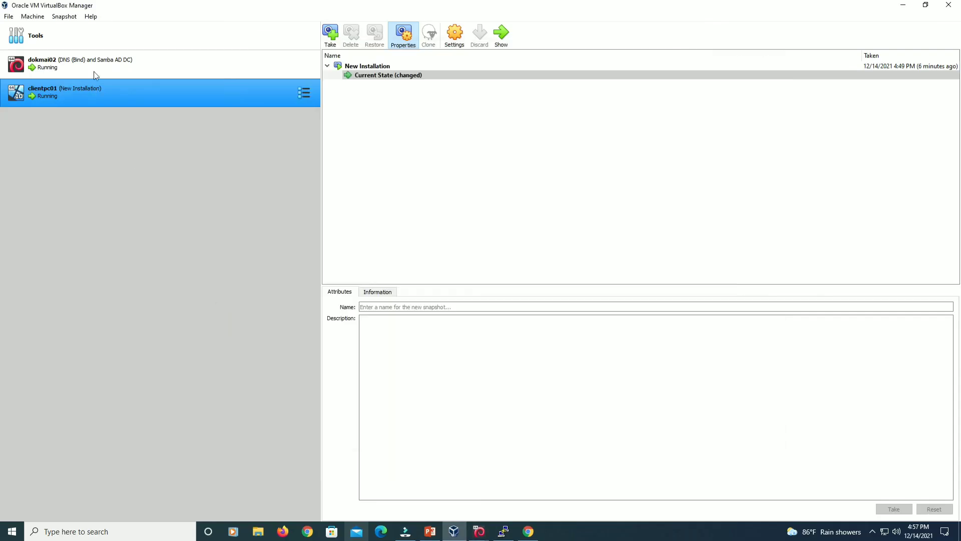
{"action": "left_click", "coordinate": [99, 65]}
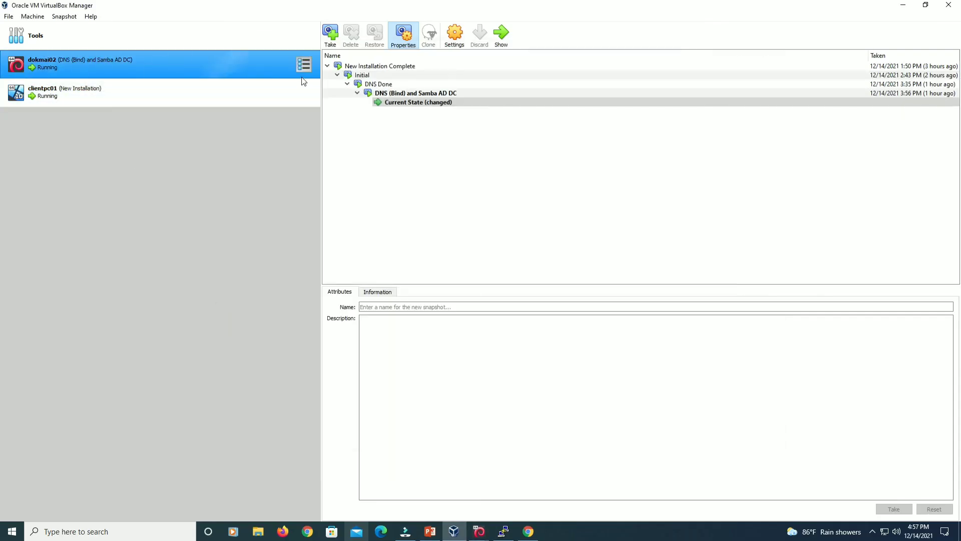
{"action": "left_click", "coordinate": [304, 64]}
{"action": "left_click", "coordinate": [342, 62]}
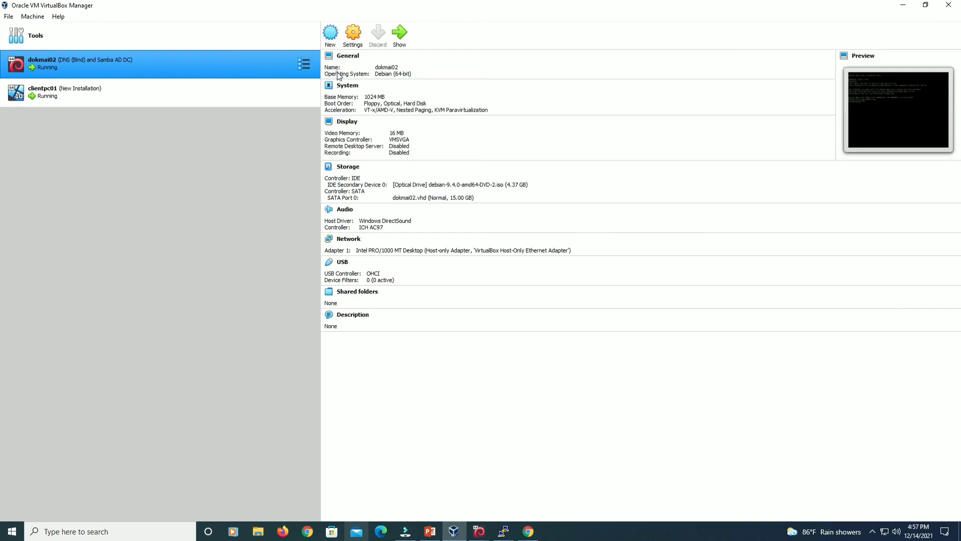
{"action": "left_click", "coordinate": [304, 64]}
{"action": "left_click", "coordinate": [350, 82]}
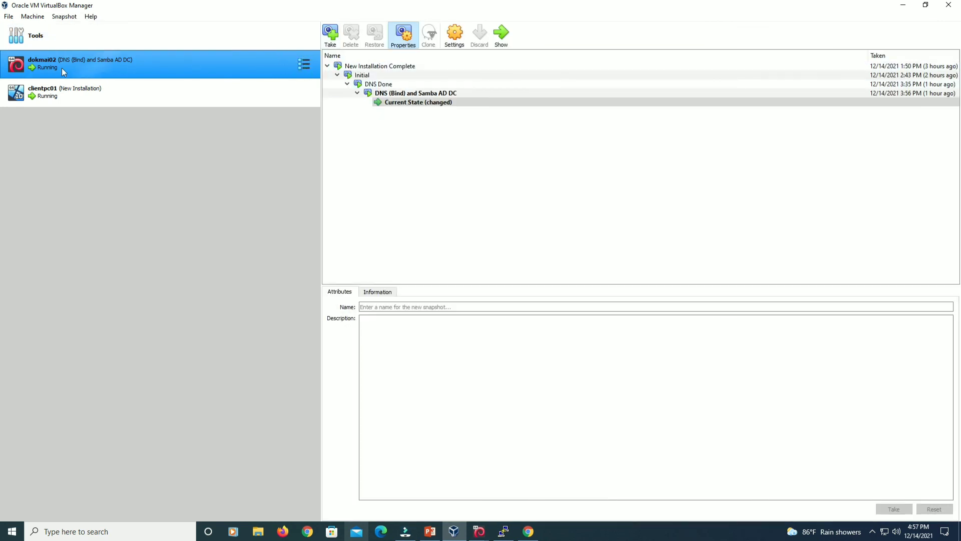
Take a dokmai02 snapshot named 'DHCP Server' with description 'DHCP Done'.
{"action": "left_click", "coordinate": [331, 34]}
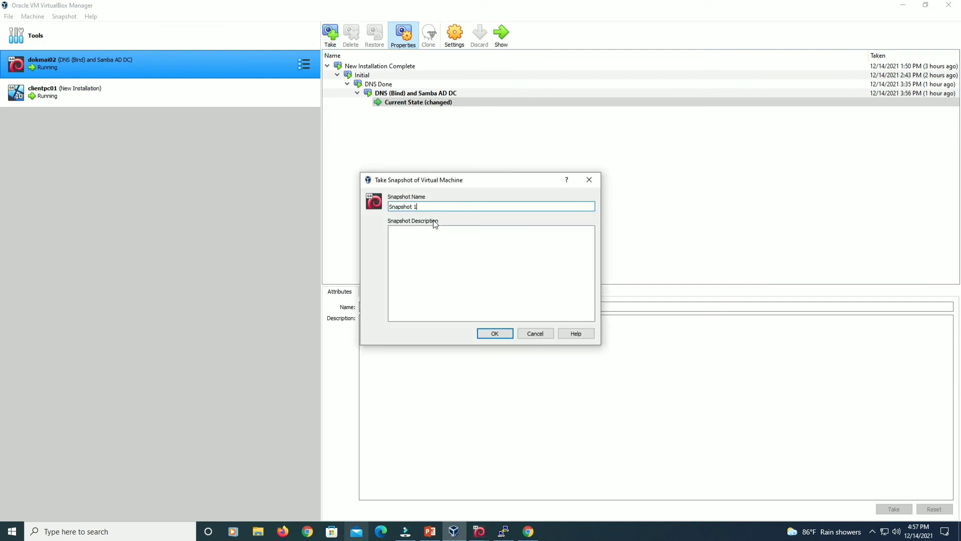
{"action": "type", "text": "DHCP Server"}
{"action": "key", "text": "Tab"}
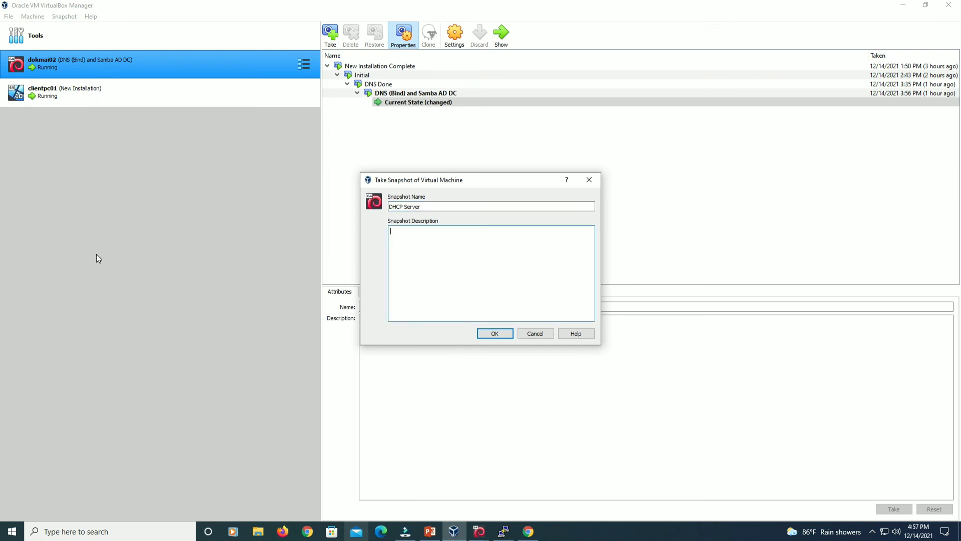
{"action": "type", "text": "DHCP Done"}
{"action": "left_click", "coordinate": [484, 334]}
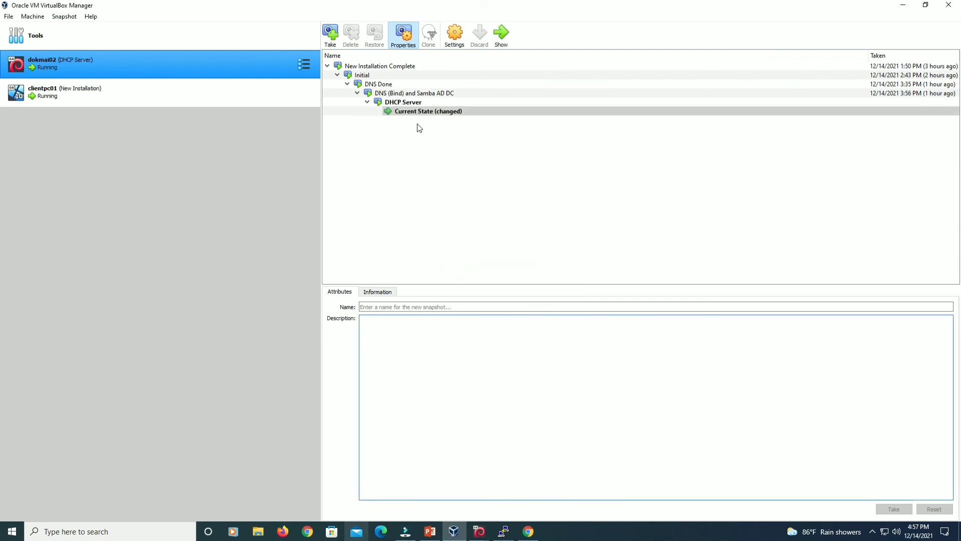
Run 'shutdown -h now' on dokmai02, dismiss the error, and close PuTTY.
{"action": "left_click", "coordinate": [513, 531]}
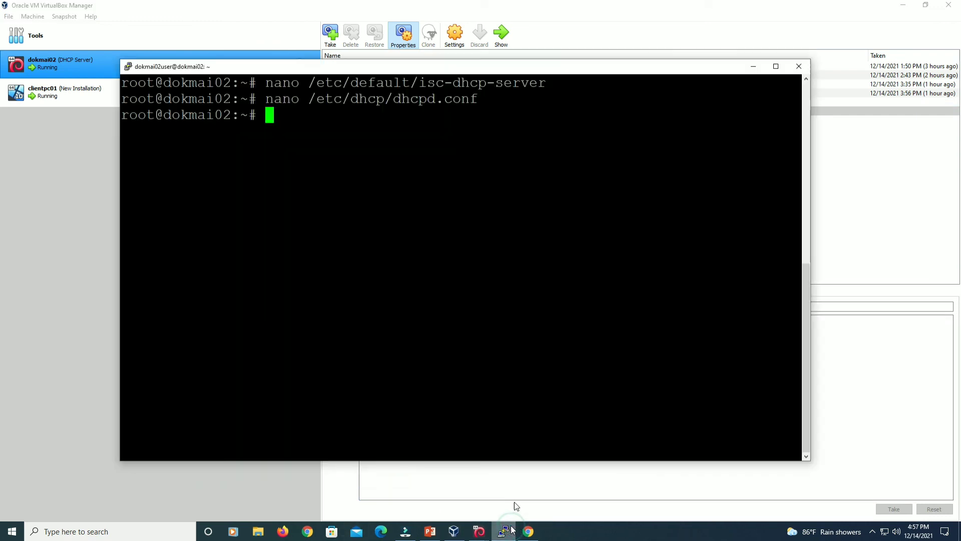
{"action": "type", "text": "hut"}
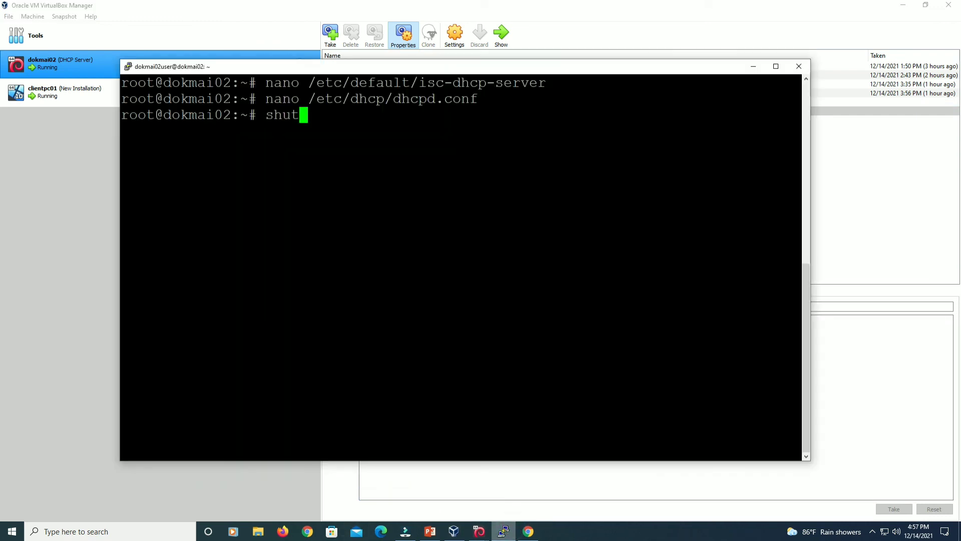
{"action": "type", "text": "down -h now"}
{"action": "key", "text": "Return"}
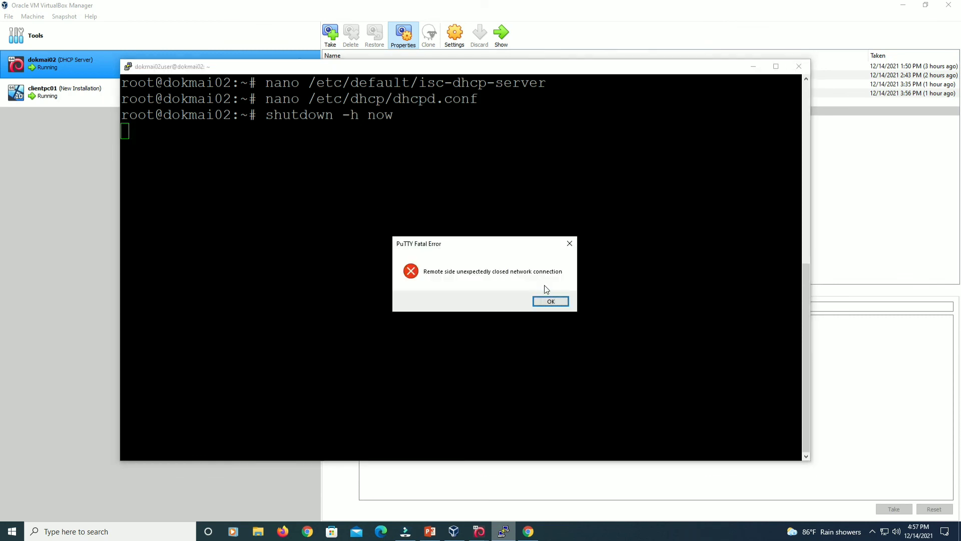
{"action": "left_click", "coordinate": [550, 301]}
{"action": "left_click", "coordinate": [802, 71]}
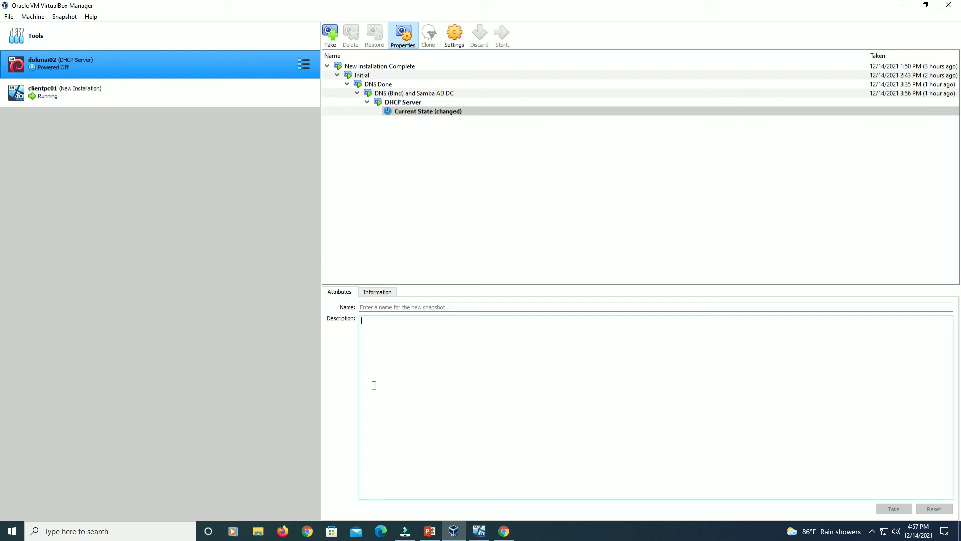
Shut down clientpc01 from its Start menu power options.
{"action": "left_click", "coordinate": [484, 528]}
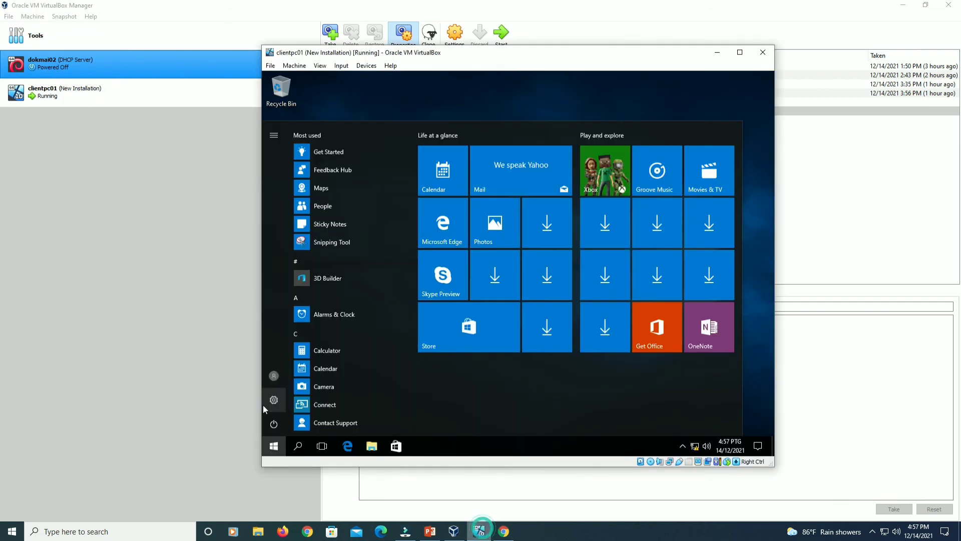
{"action": "left_click", "coordinate": [274, 425]}
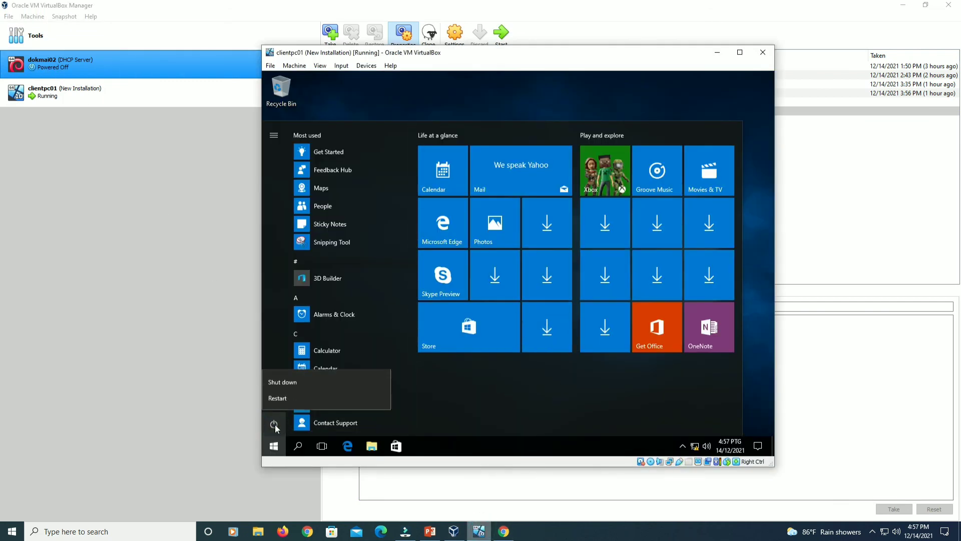
{"action": "left_click", "coordinate": [295, 385]}
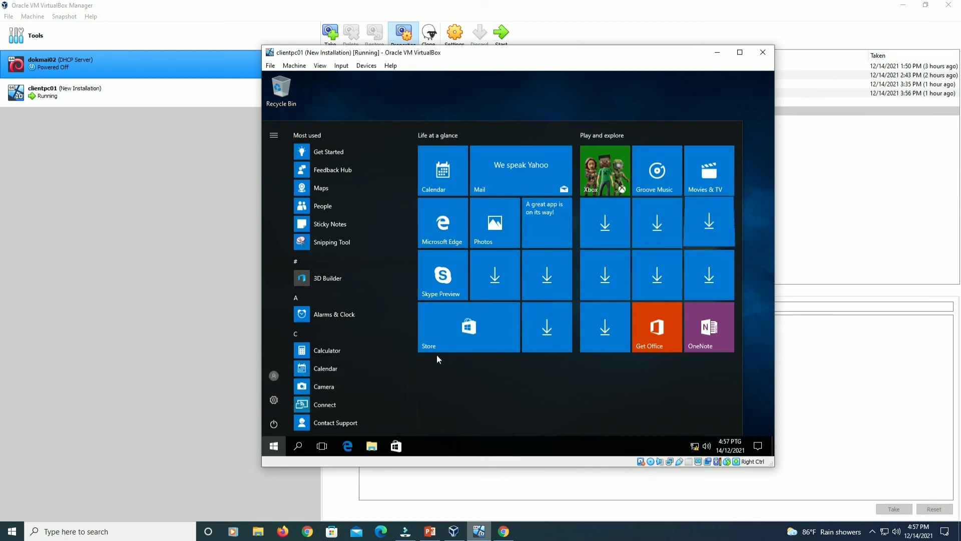